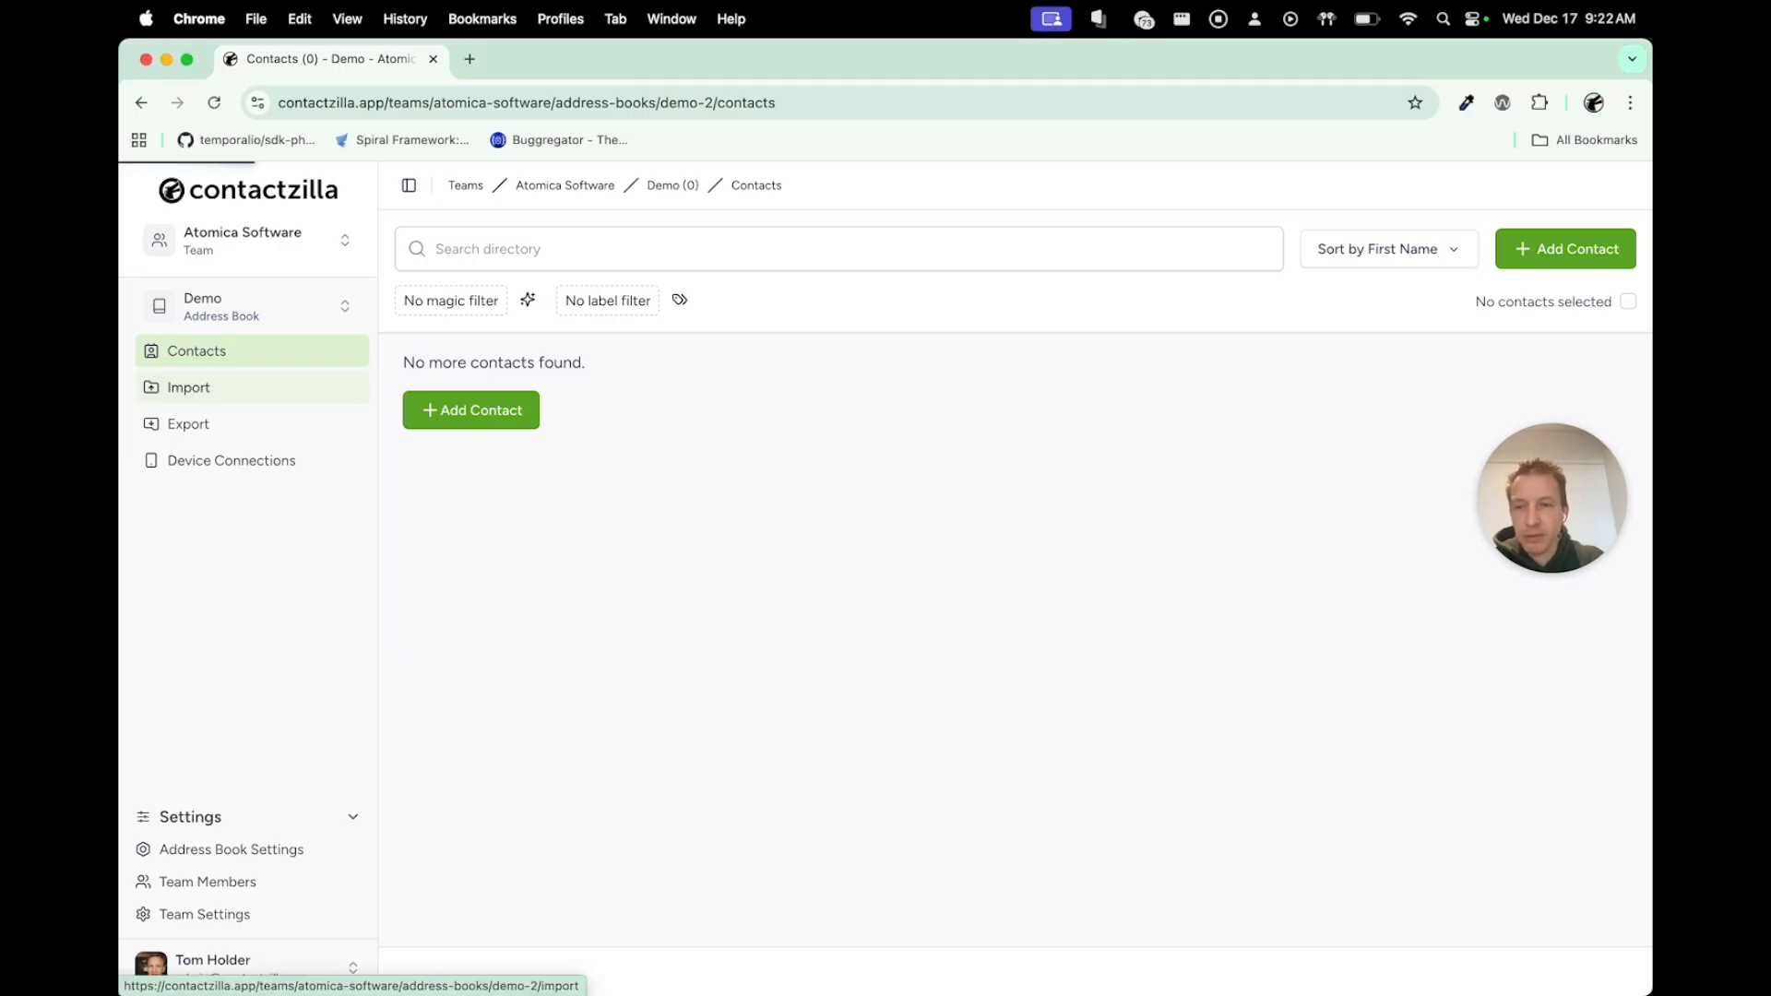
- Start a new Microsoft Entra ID import for the Demo address book
click(188, 388)
scroll(517, 738, down, 3)
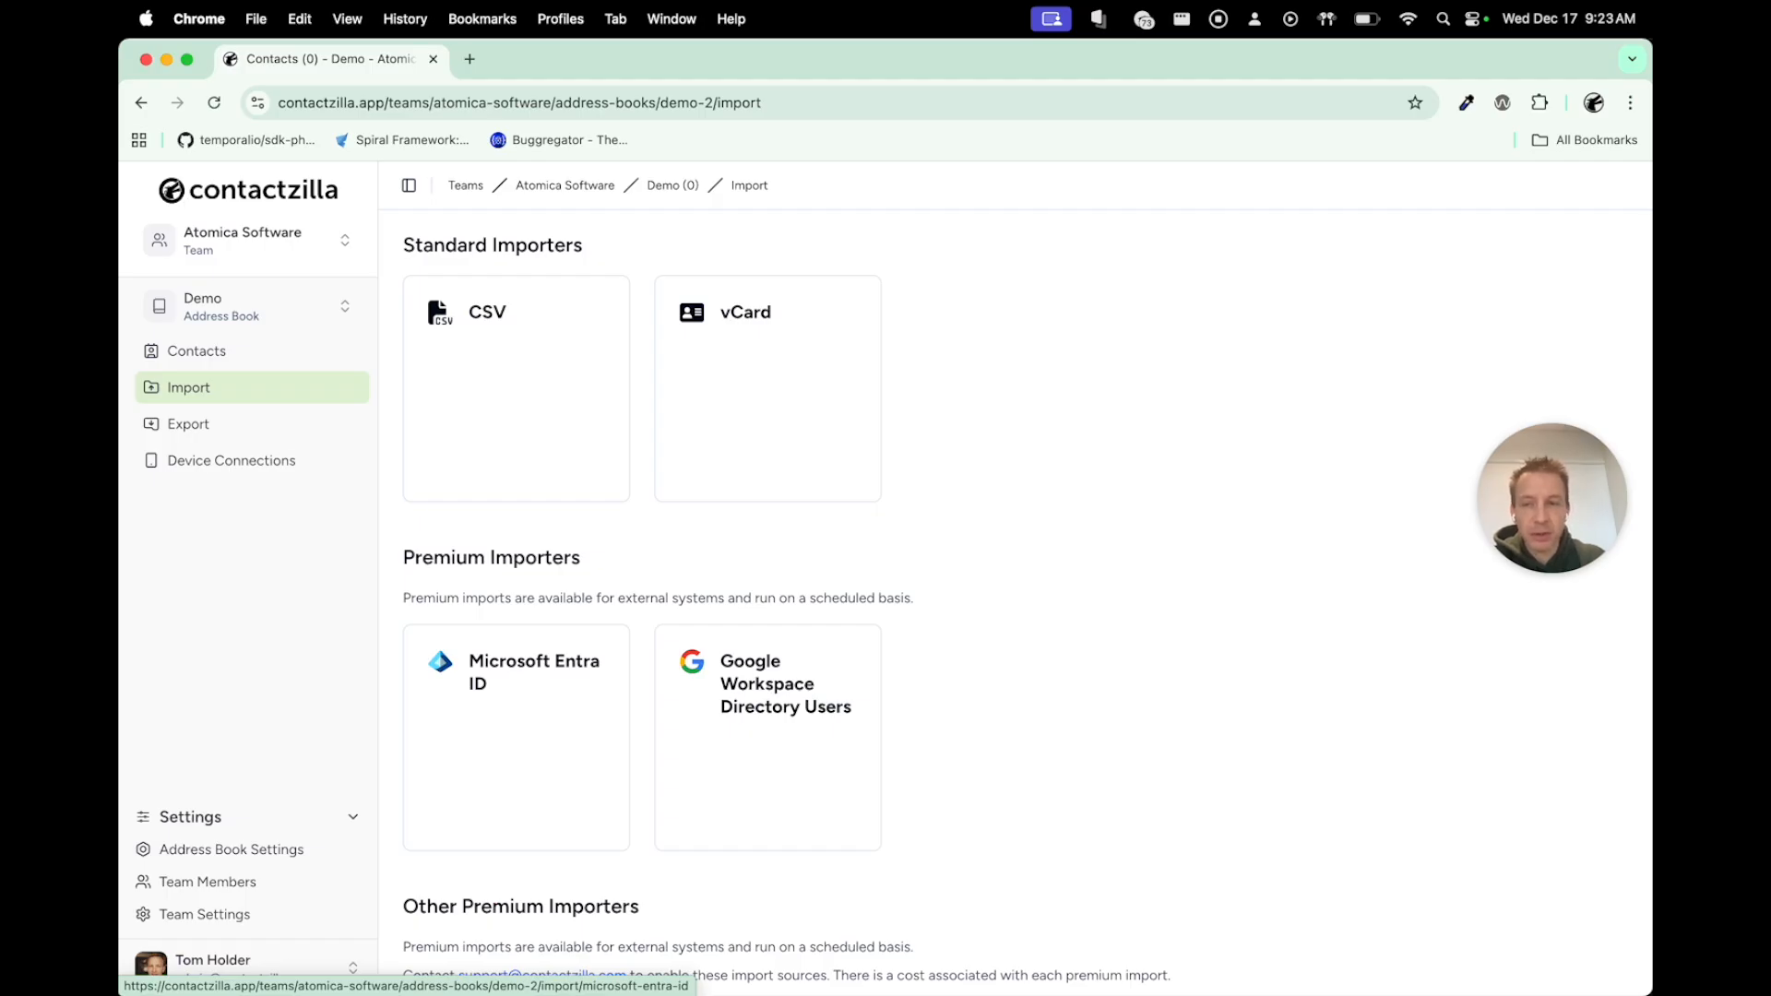
scroll(1026, 615, up, 1)
click(517, 784)
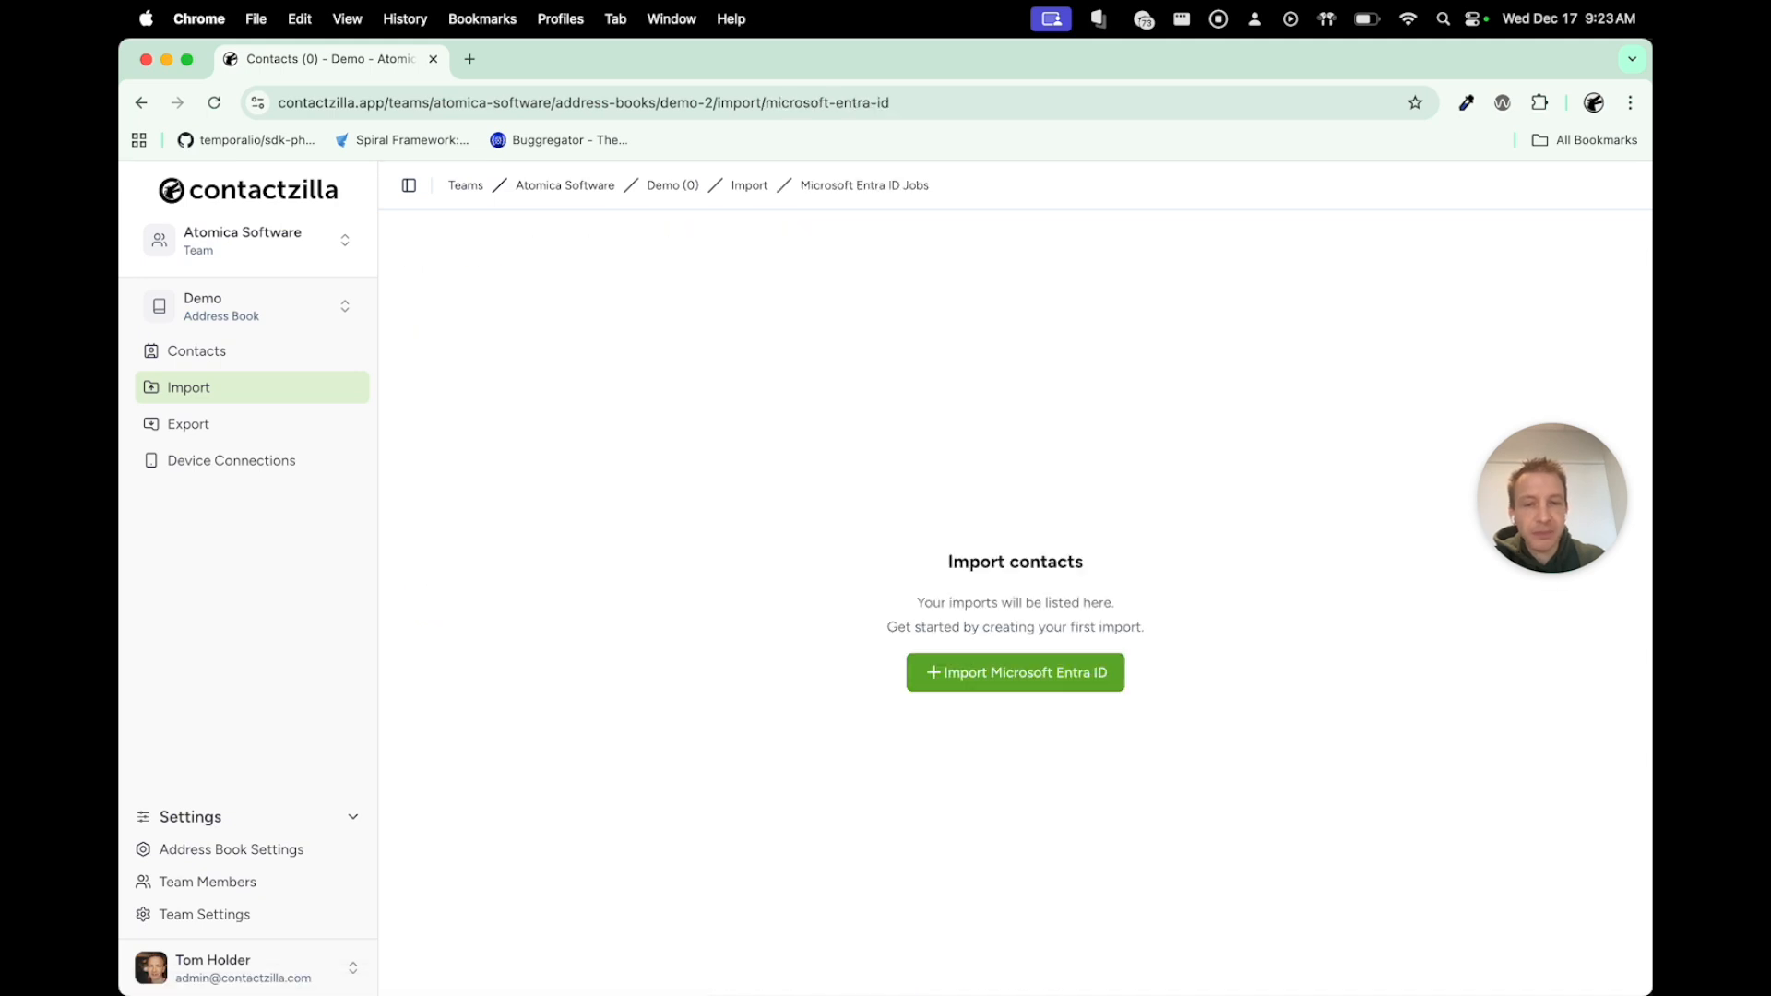
click(1015, 672)
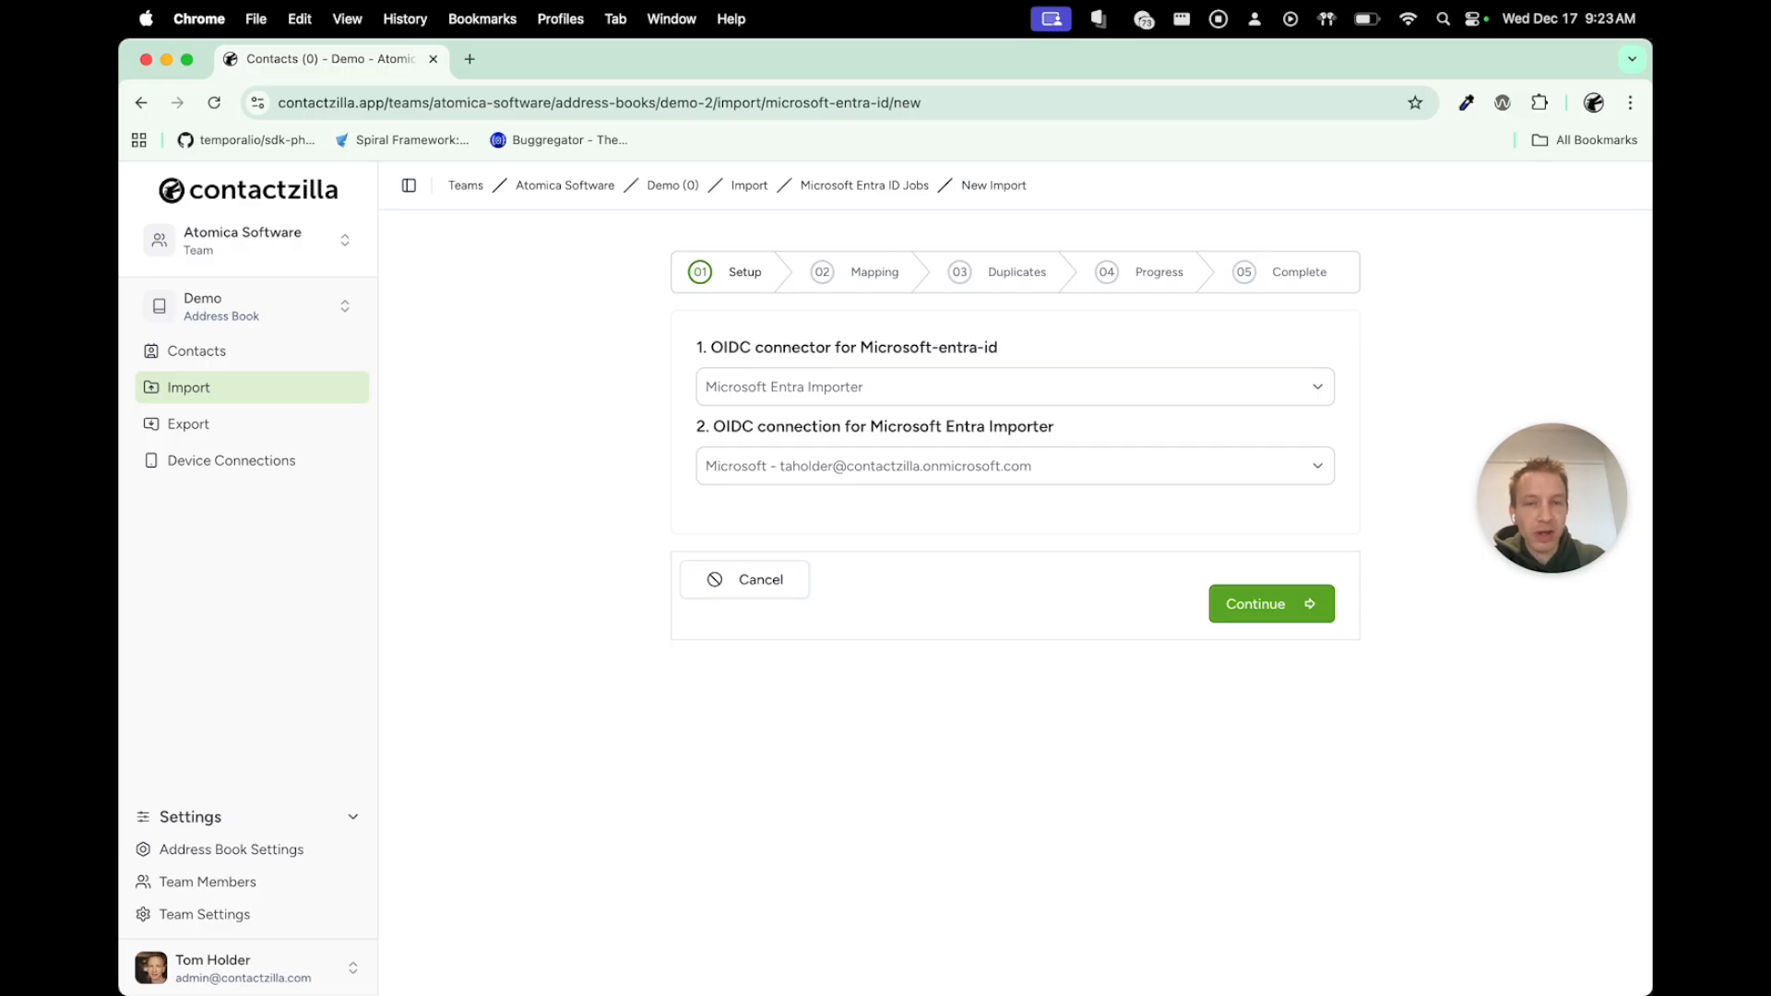
- Choose Microsoft Entra Importer as the OIDC connector and start connecting a new OIDC connection
click(1015, 387)
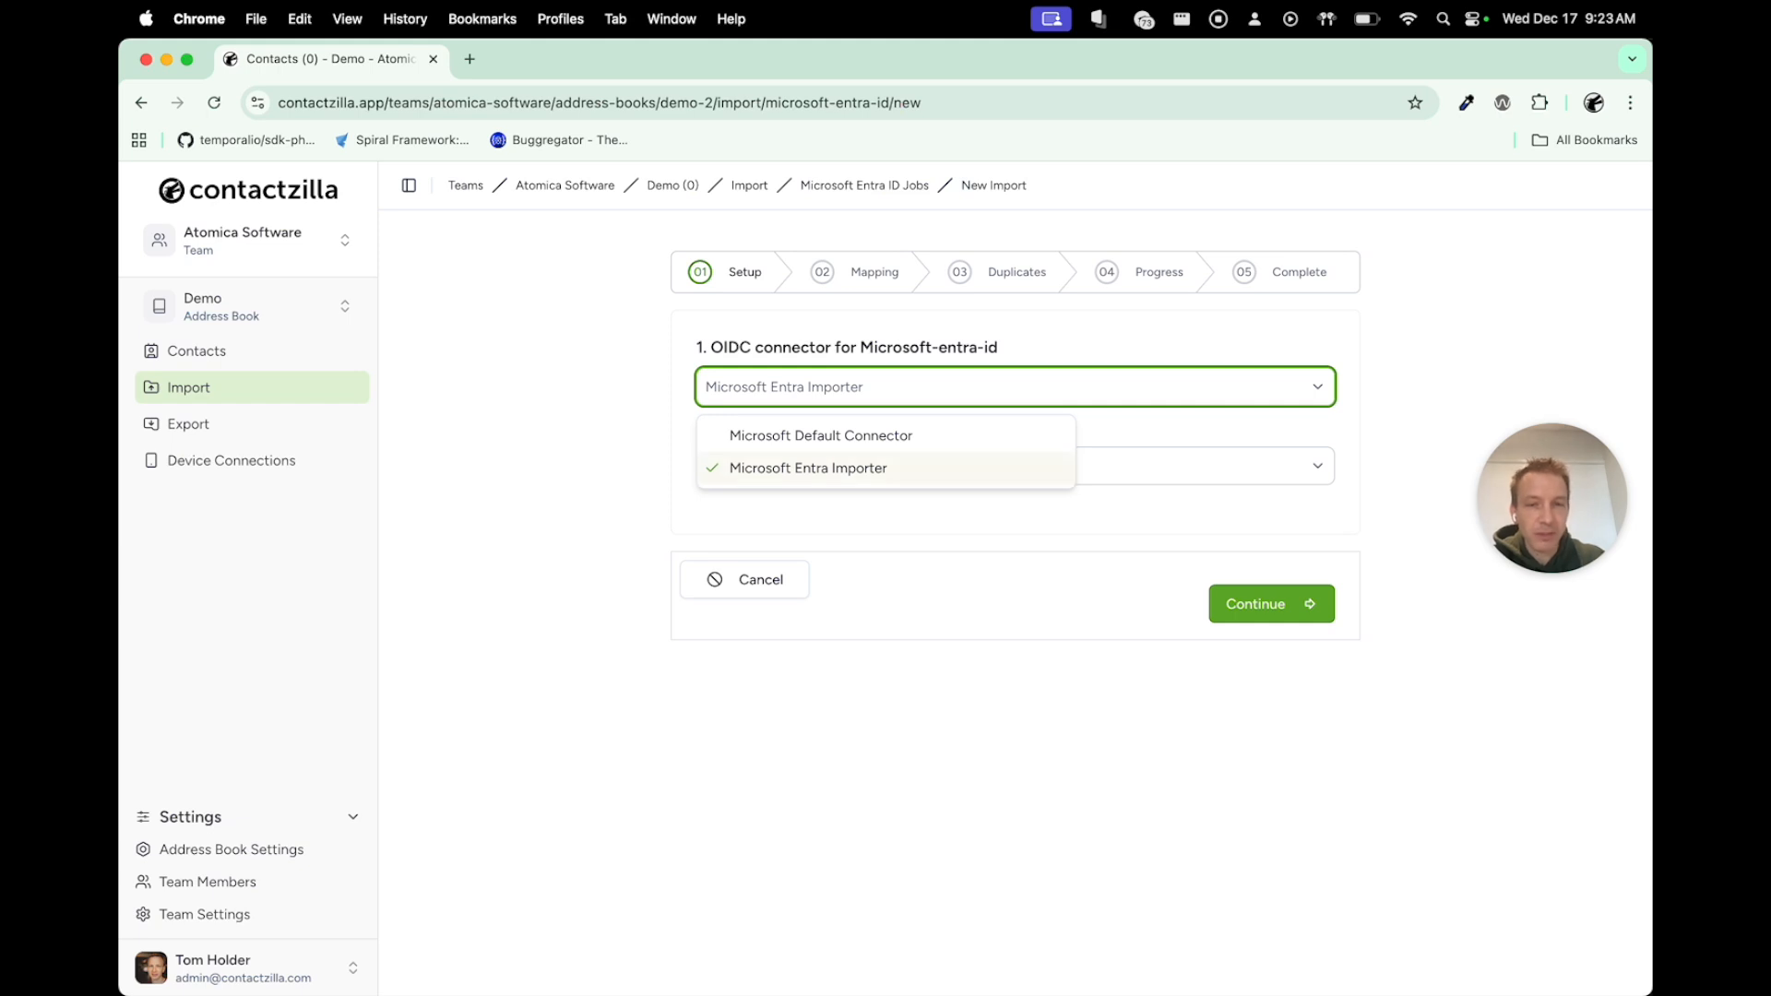
click(808, 469)
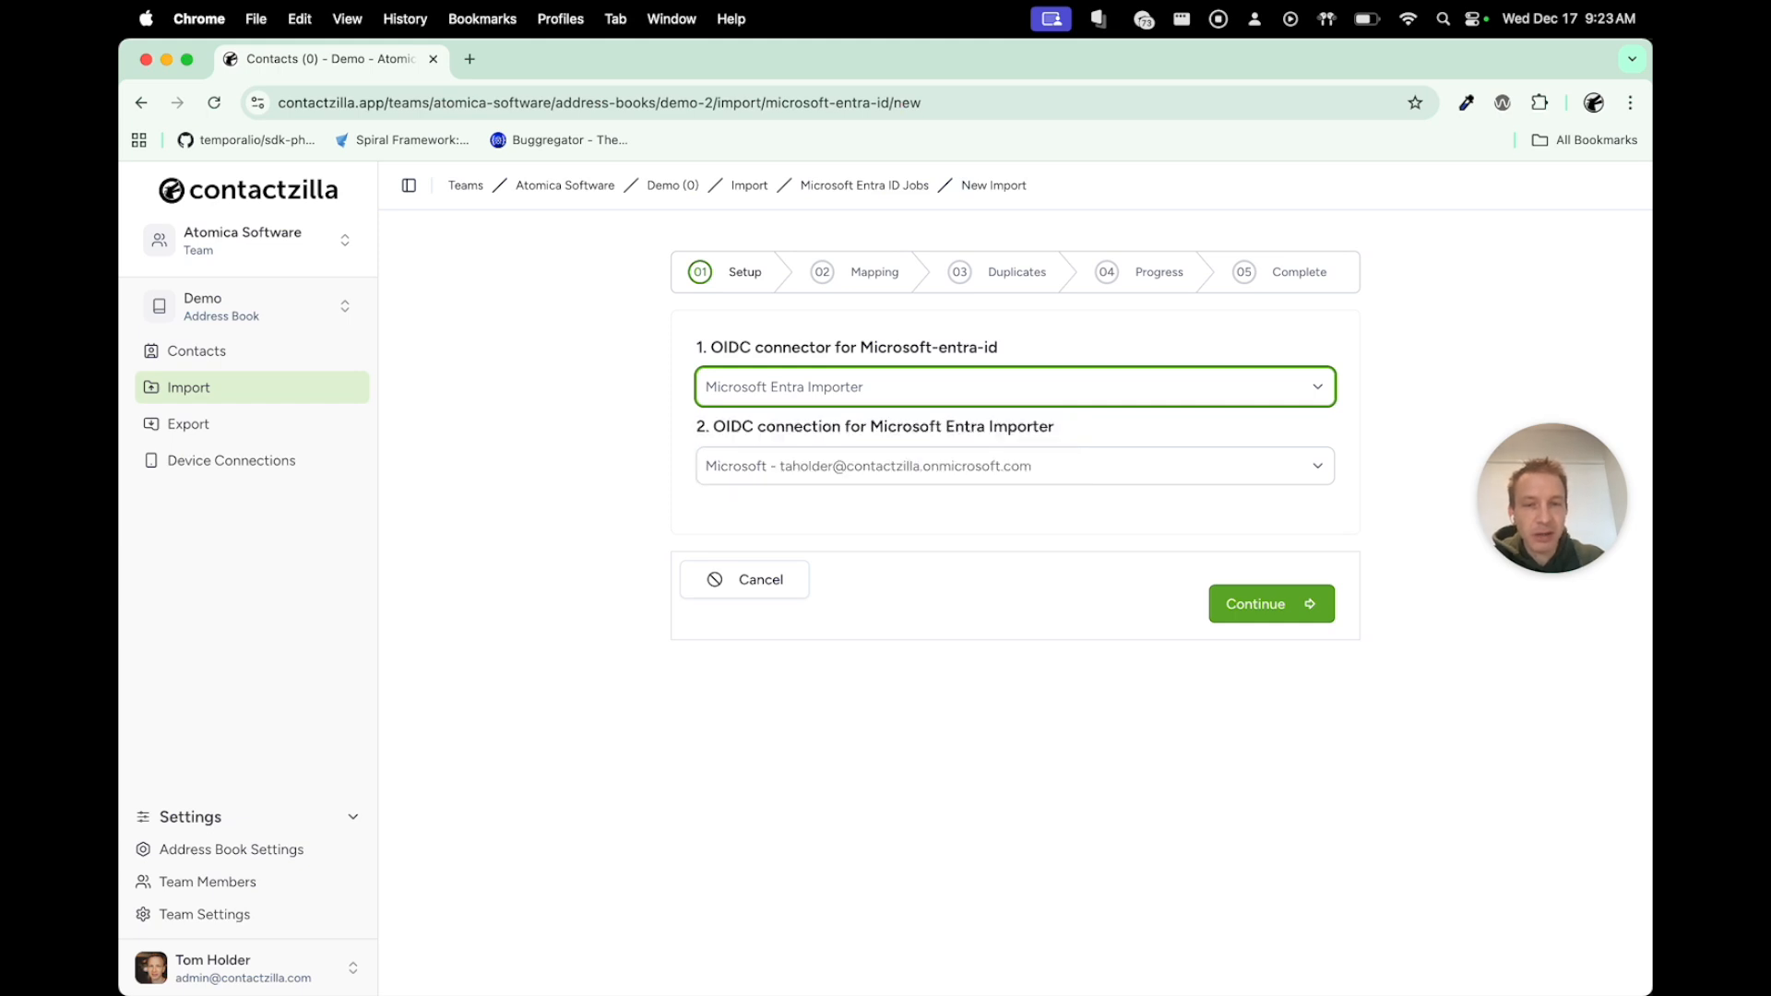
click(923, 466)
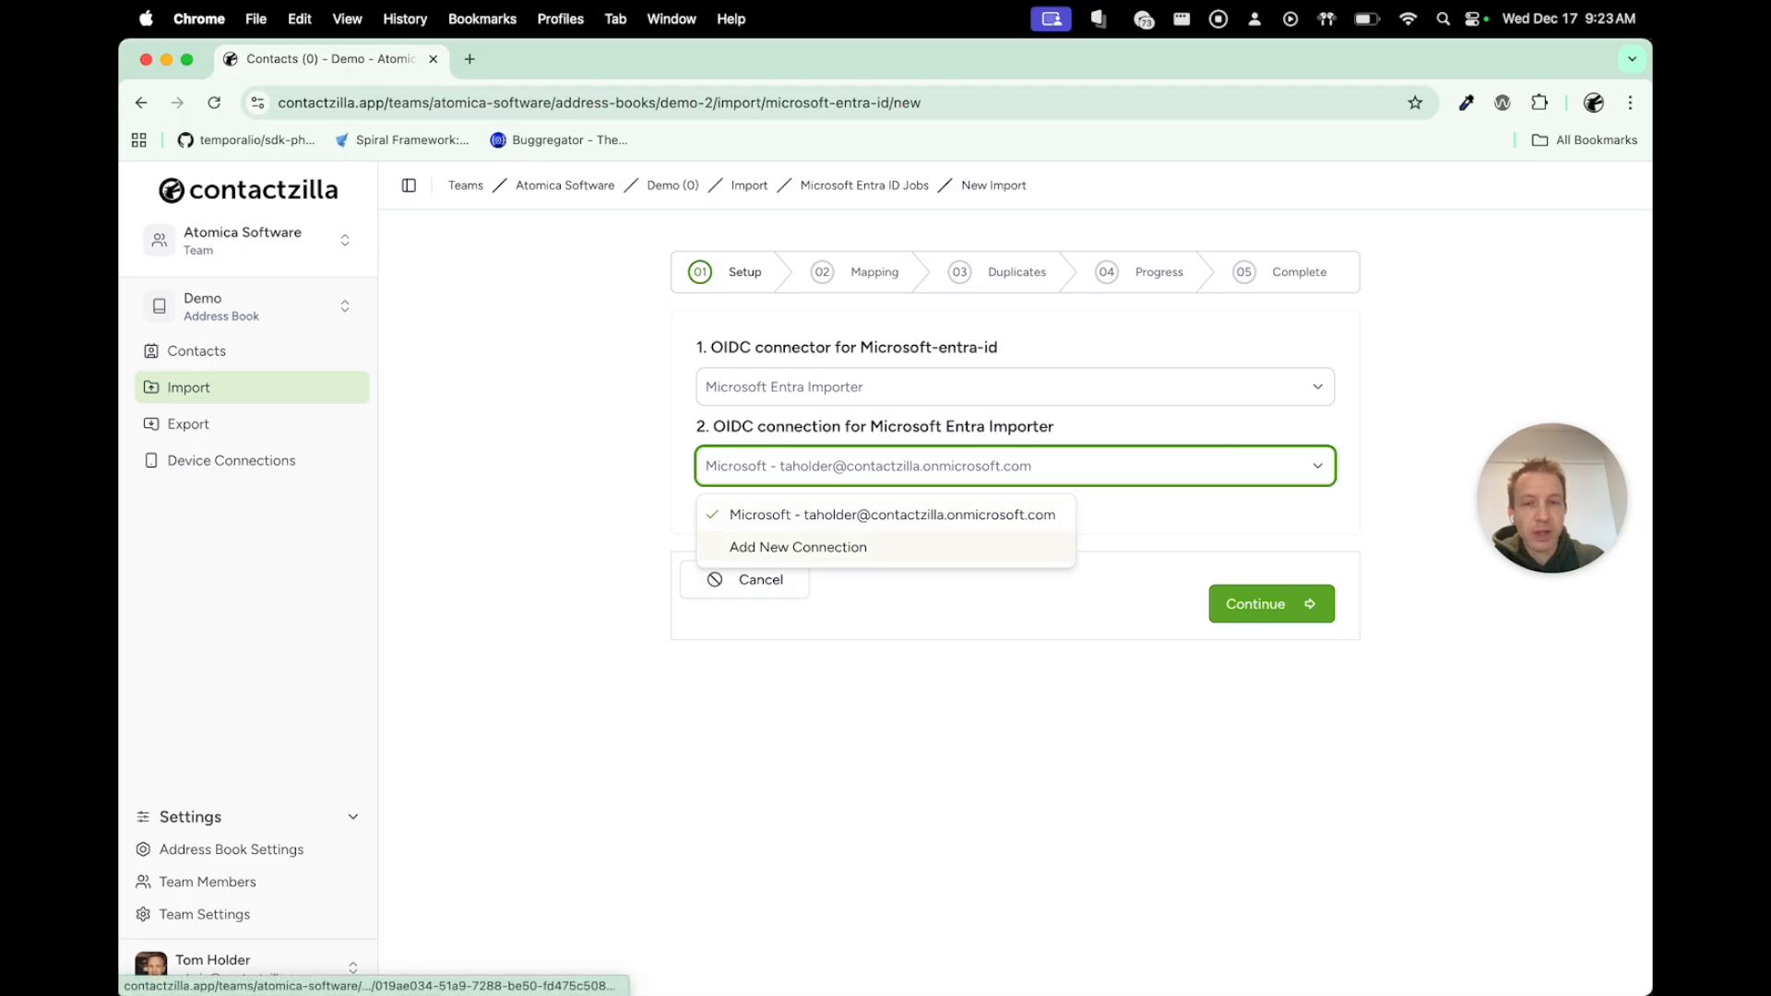
click(798, 547)
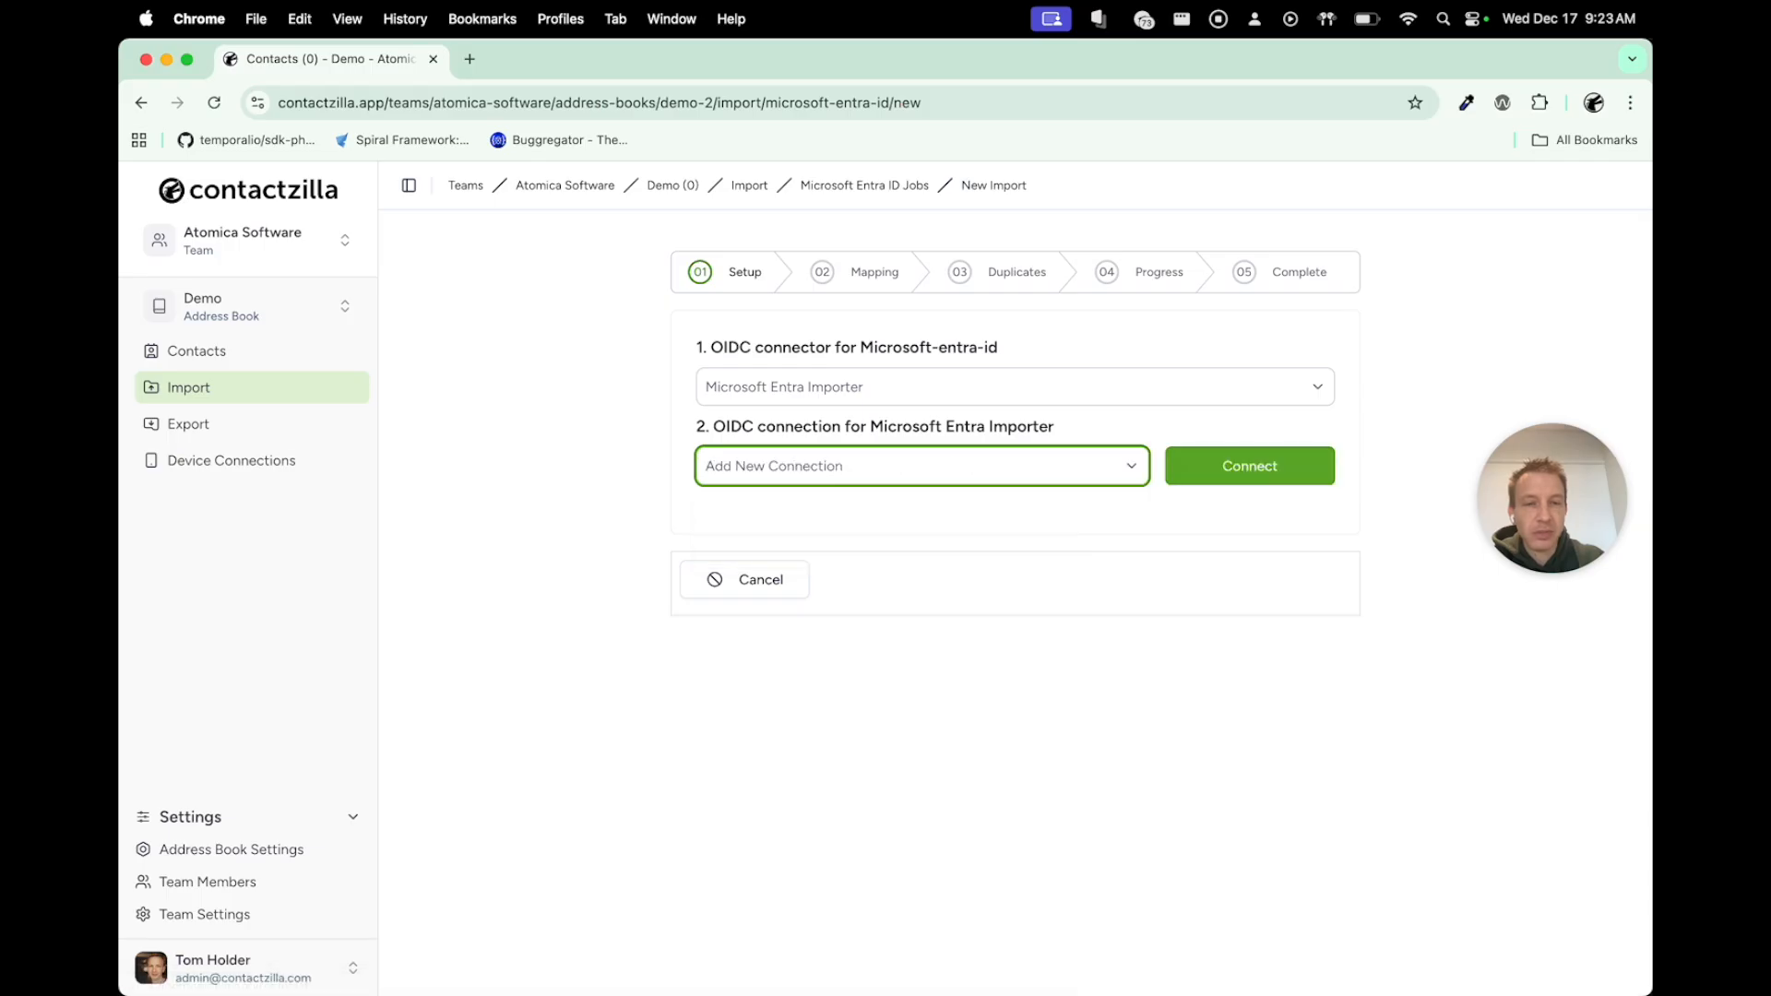
click(1250, 466)
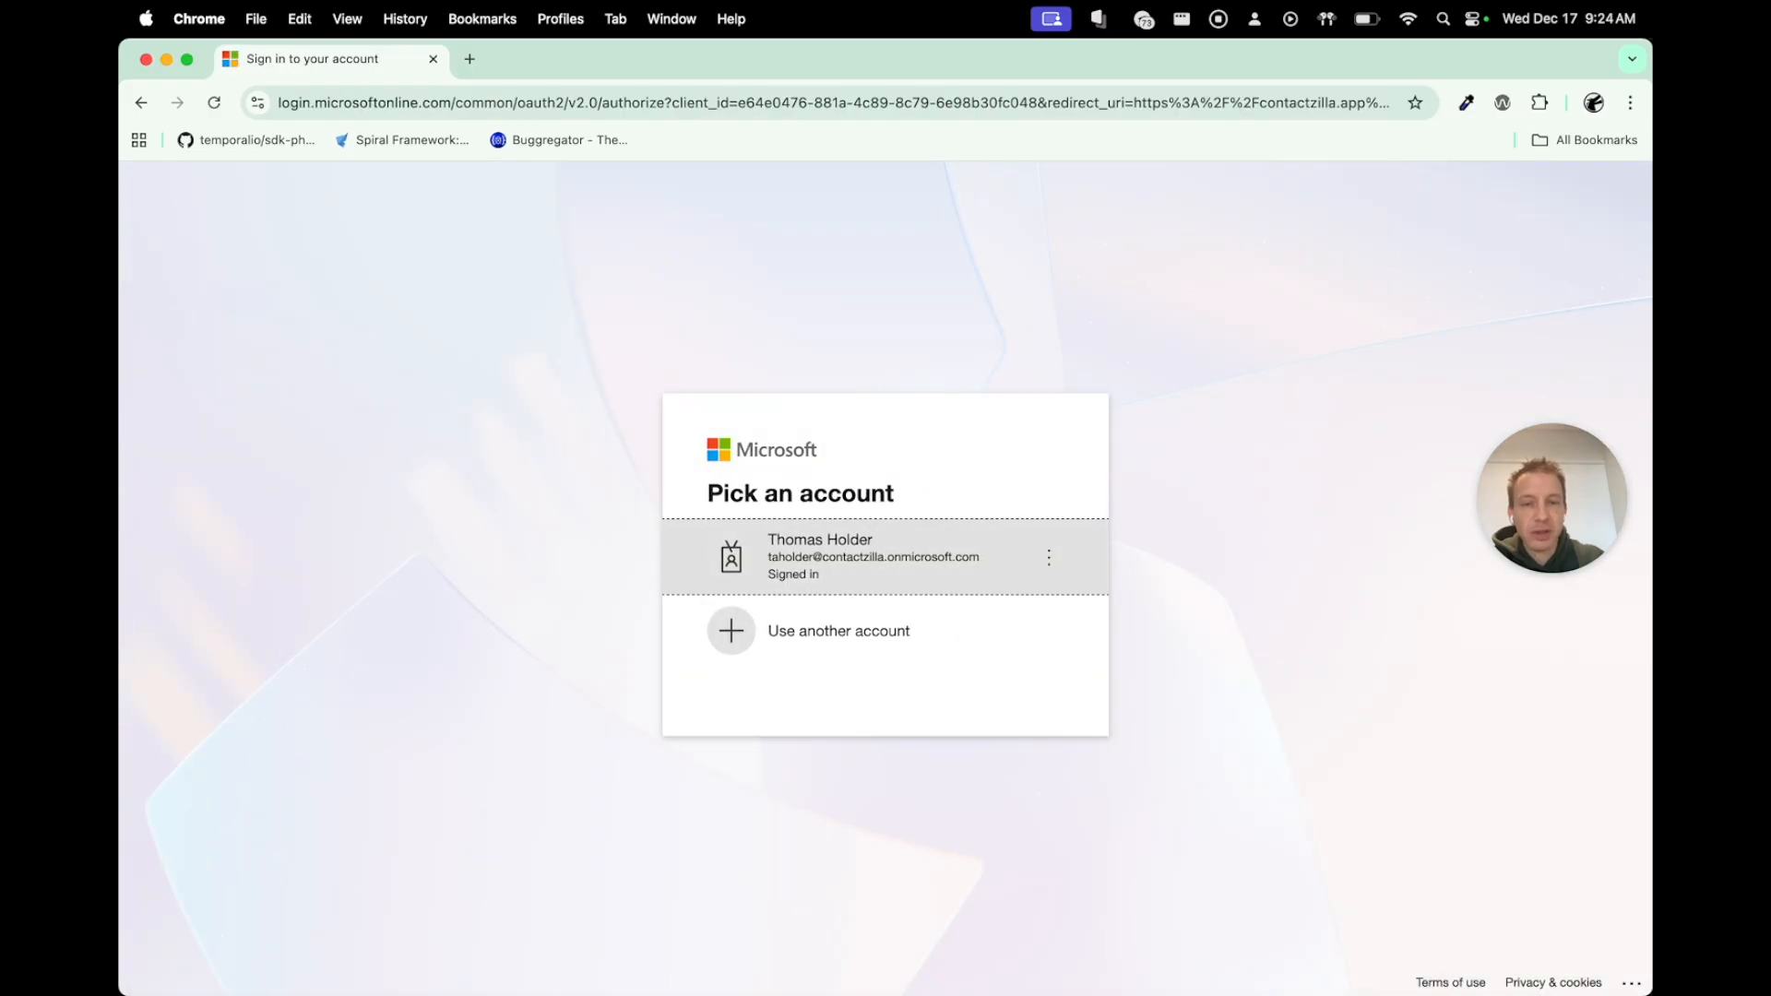
- Authorize Contactzilla Entra Import with the signed-in Microsoft account, consenting on behalf of the organization, and select the first Microsoft connection for the import
click(885, 557)
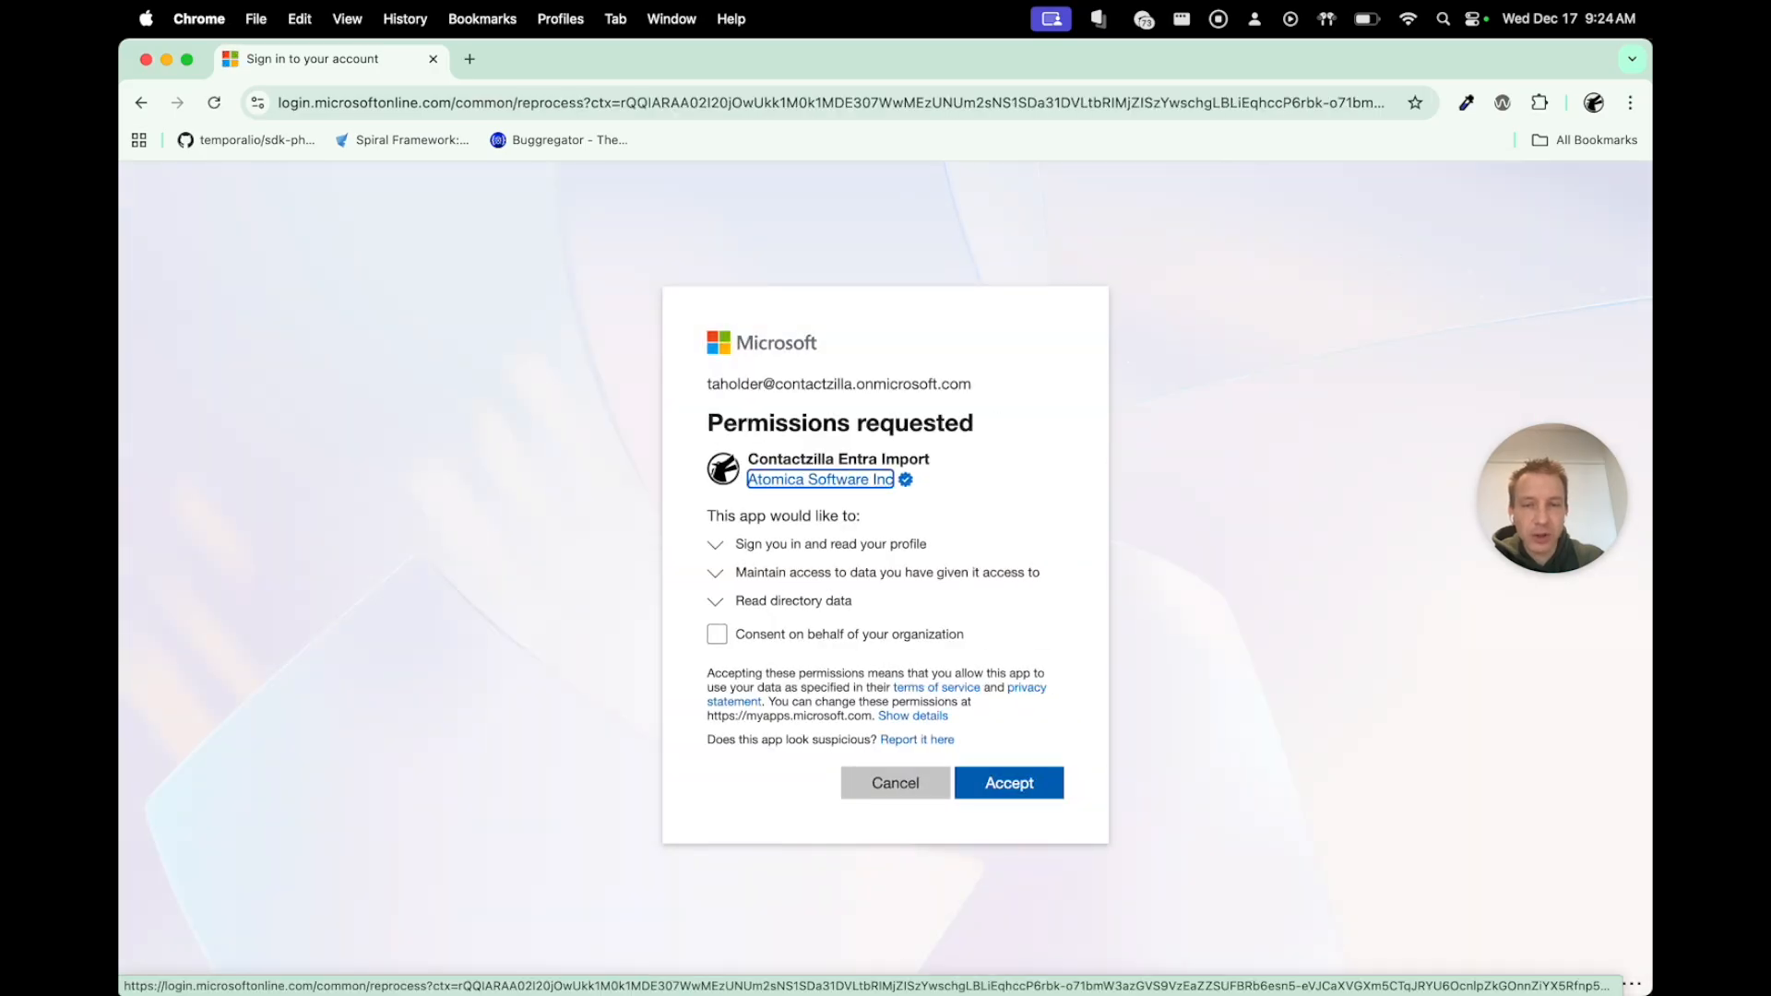
click(717, 634)
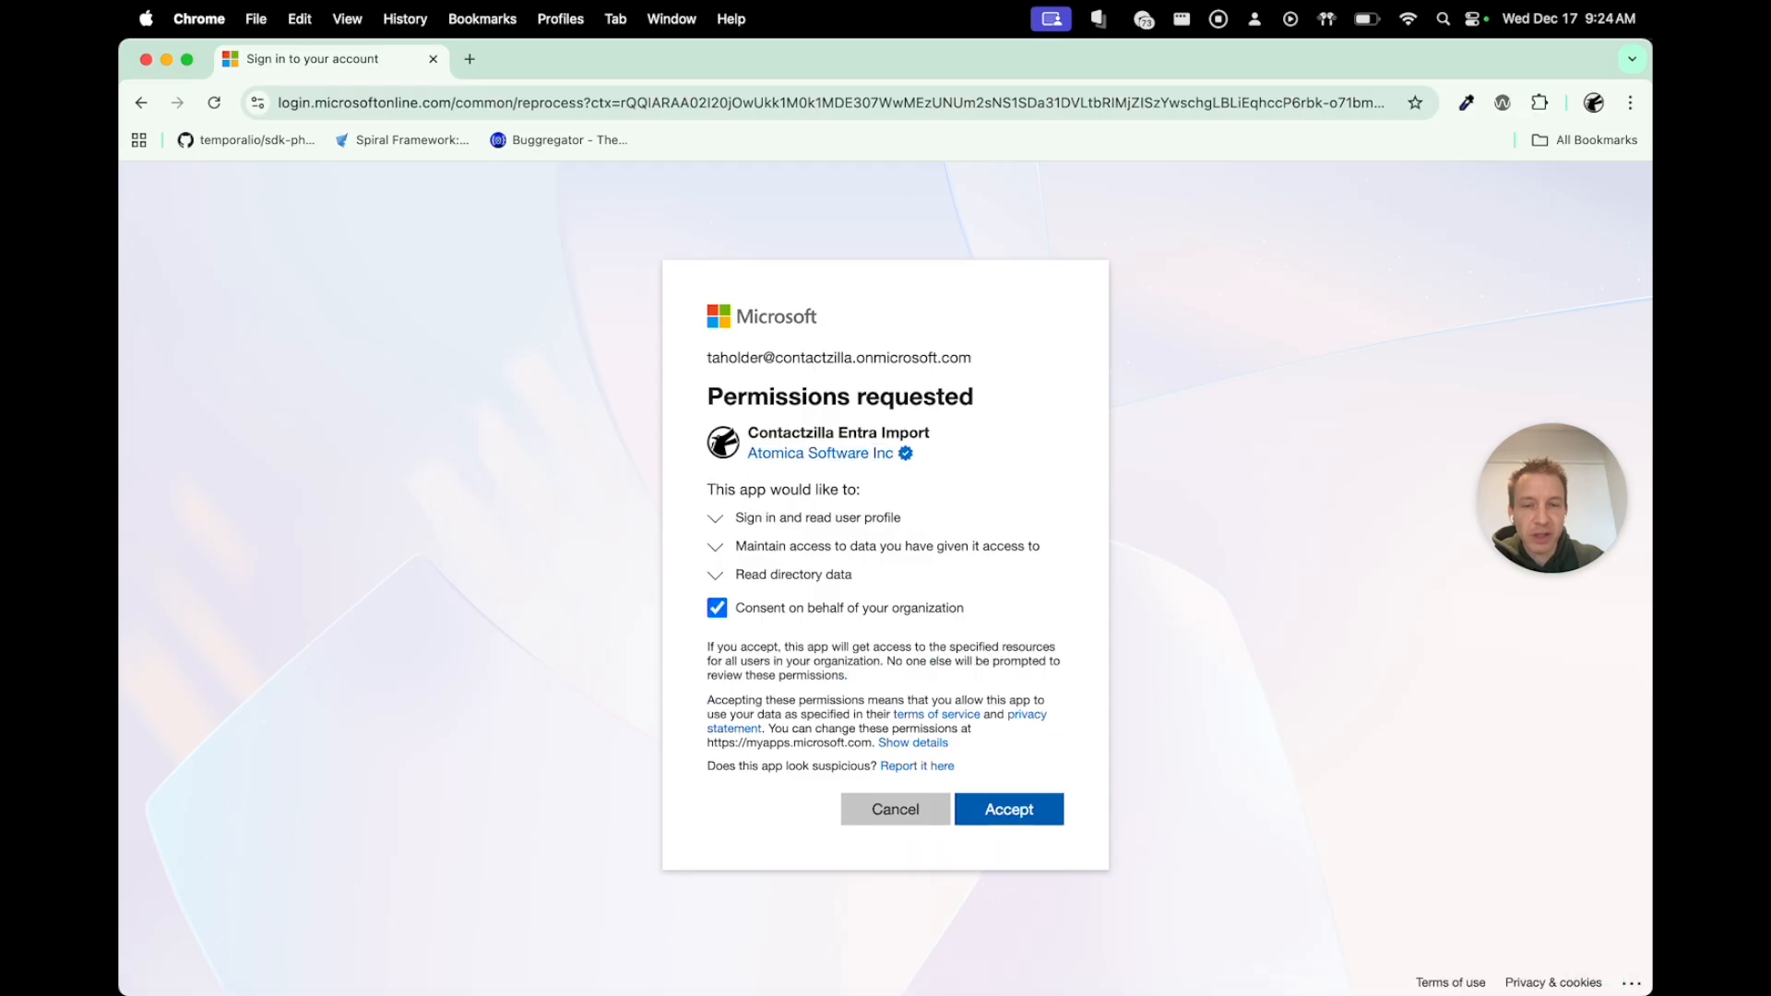
click(1010, 809)
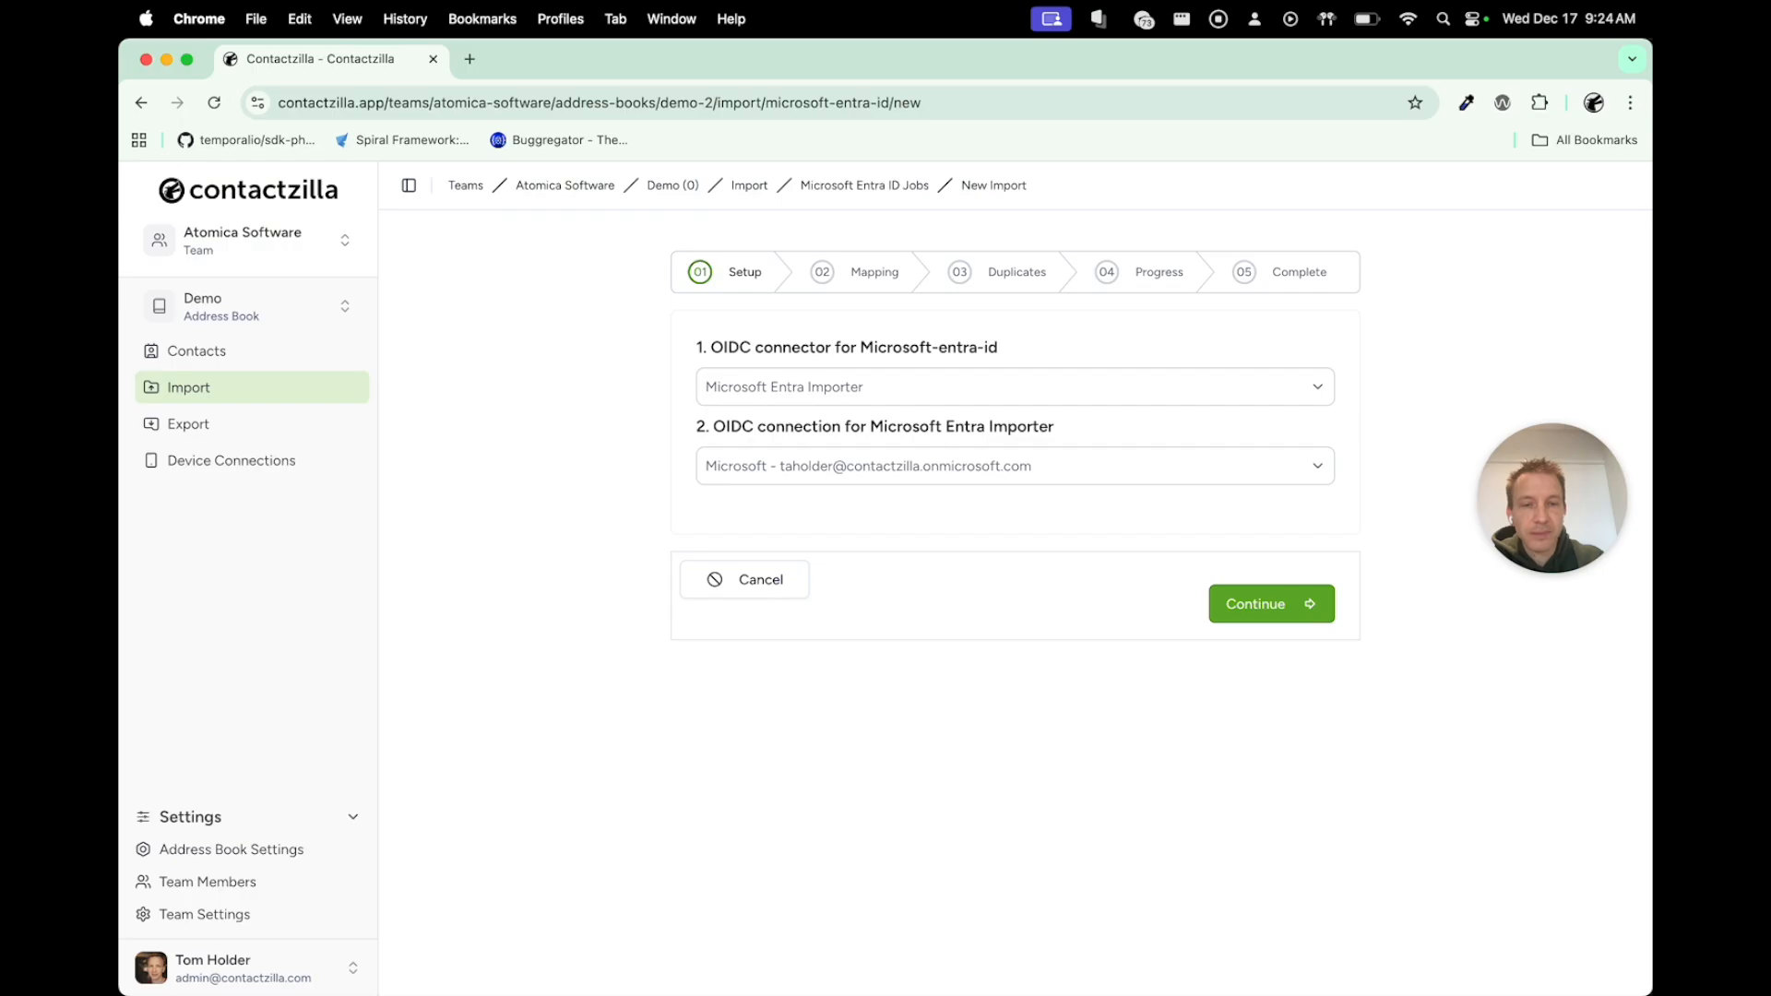
click(1014, 466)
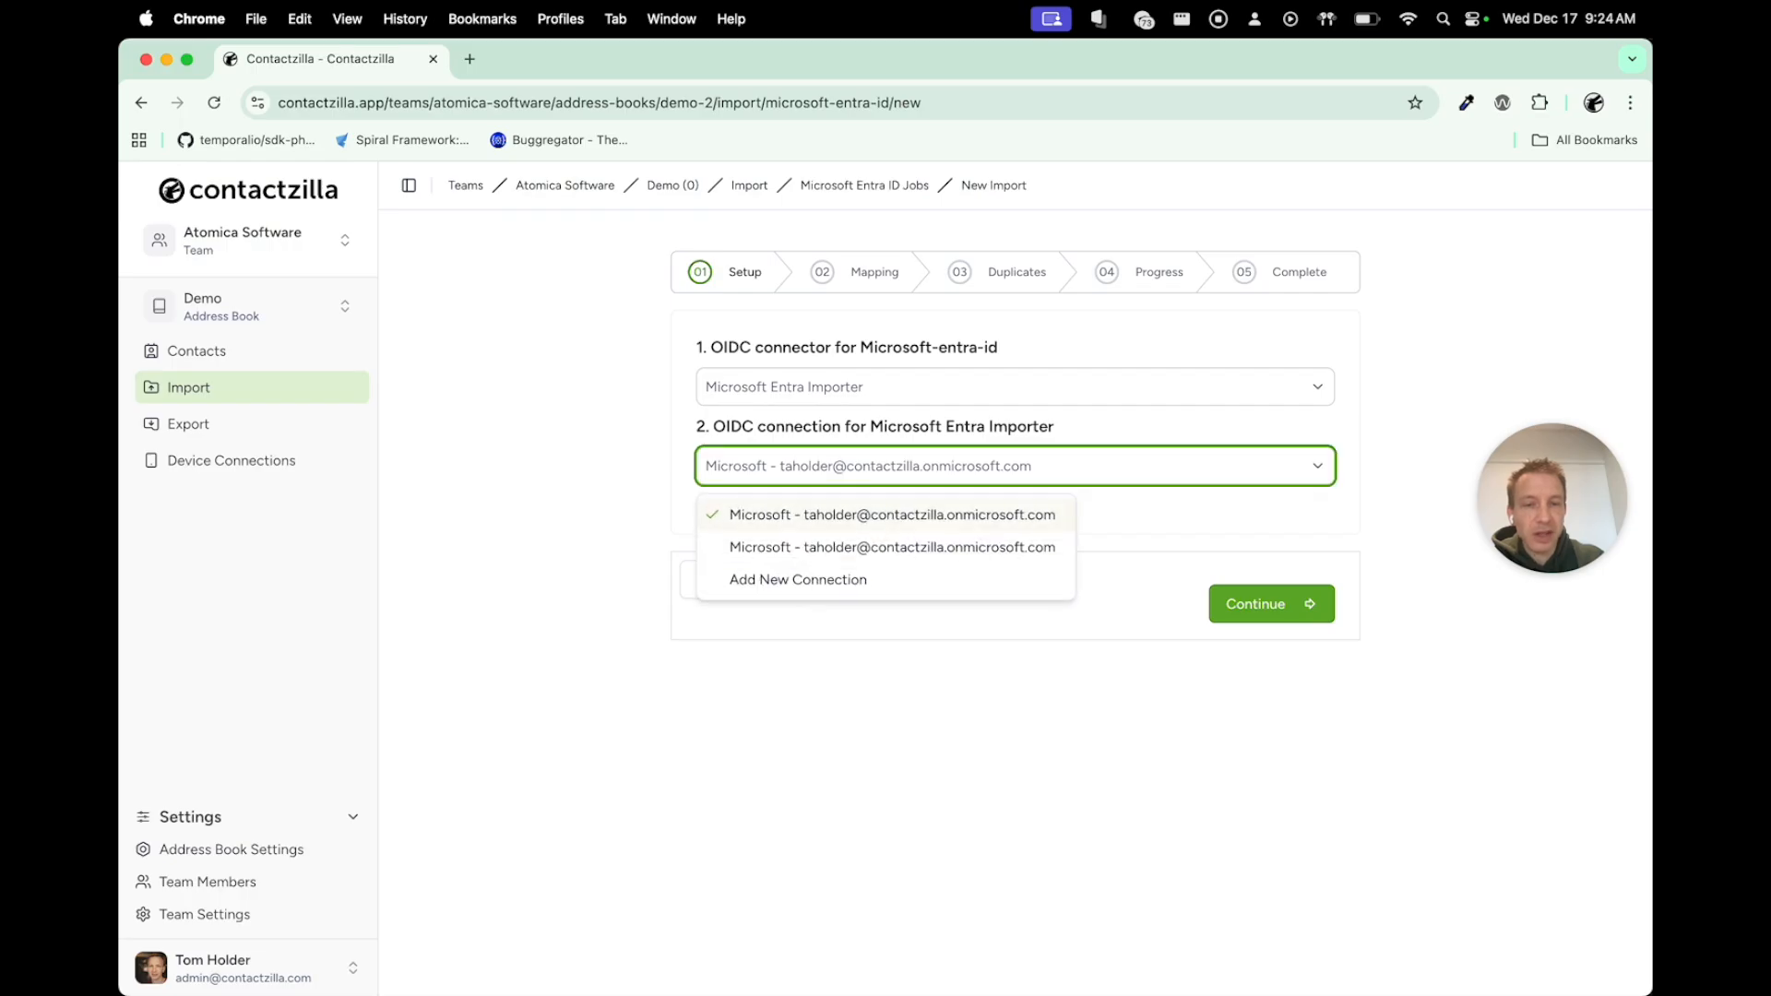
click(892, 515)
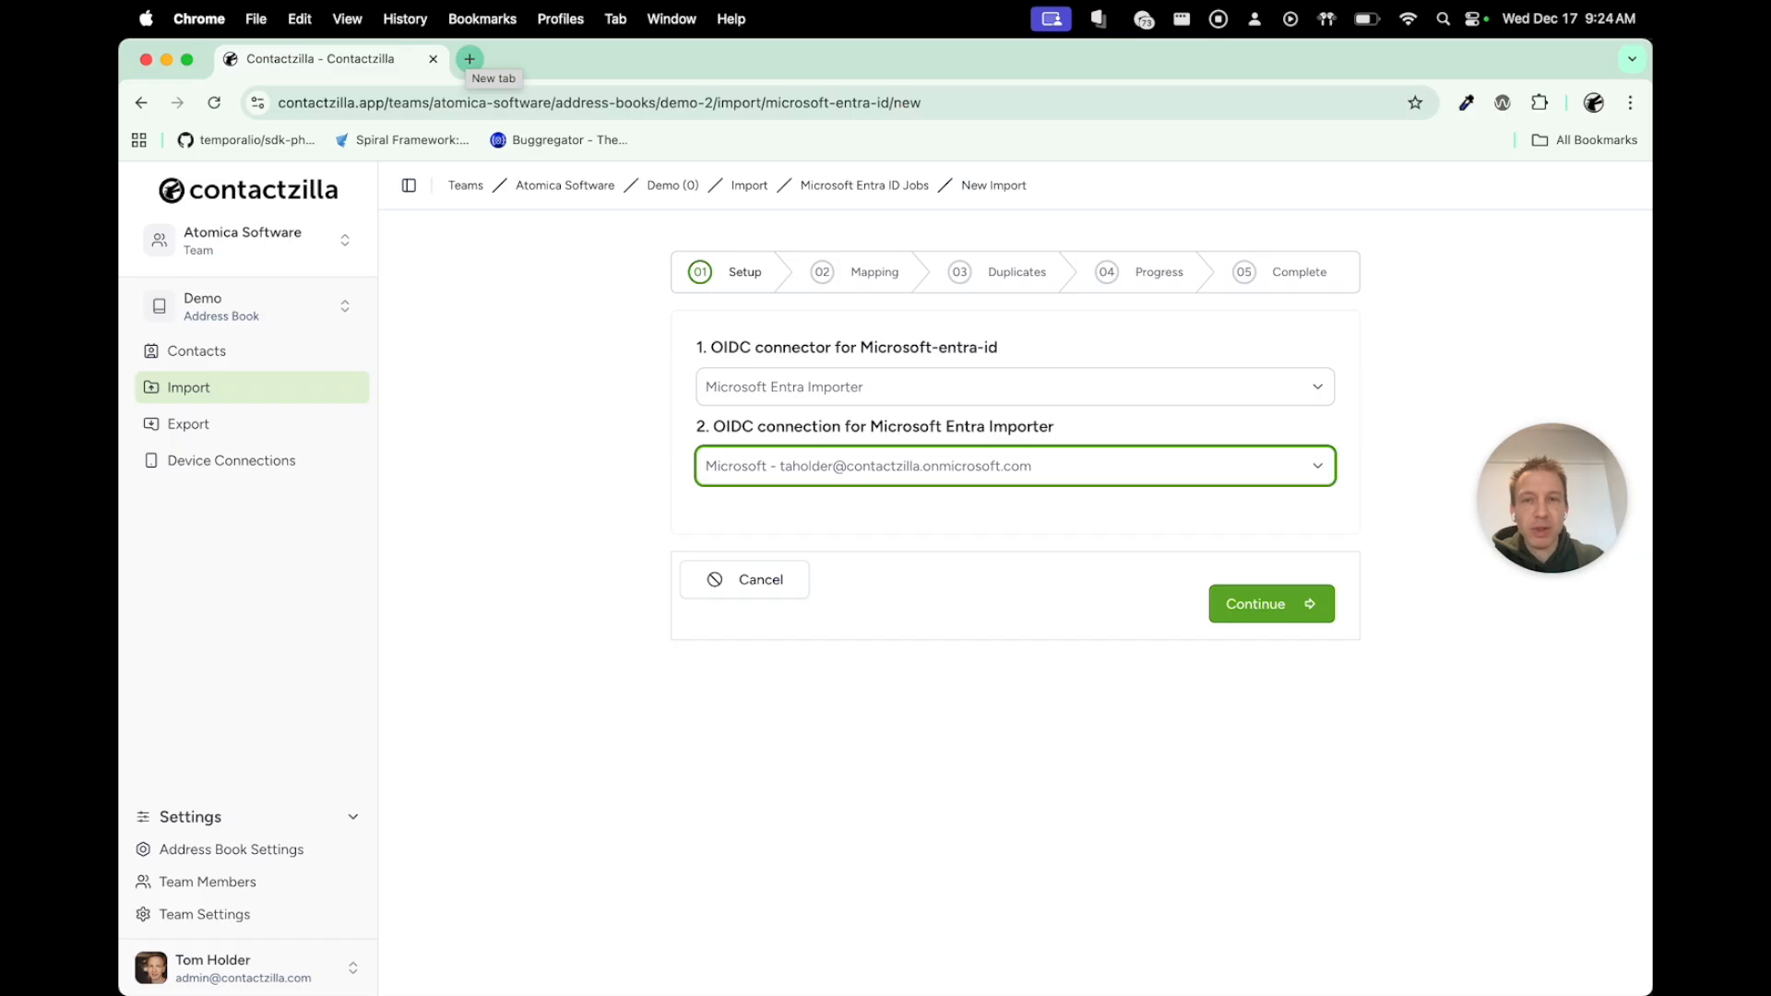
- Open the Microsoft Entra admin center in a new tab and copy the organization's tenant ID
click(470, 59)
text(entr)
key(Return)
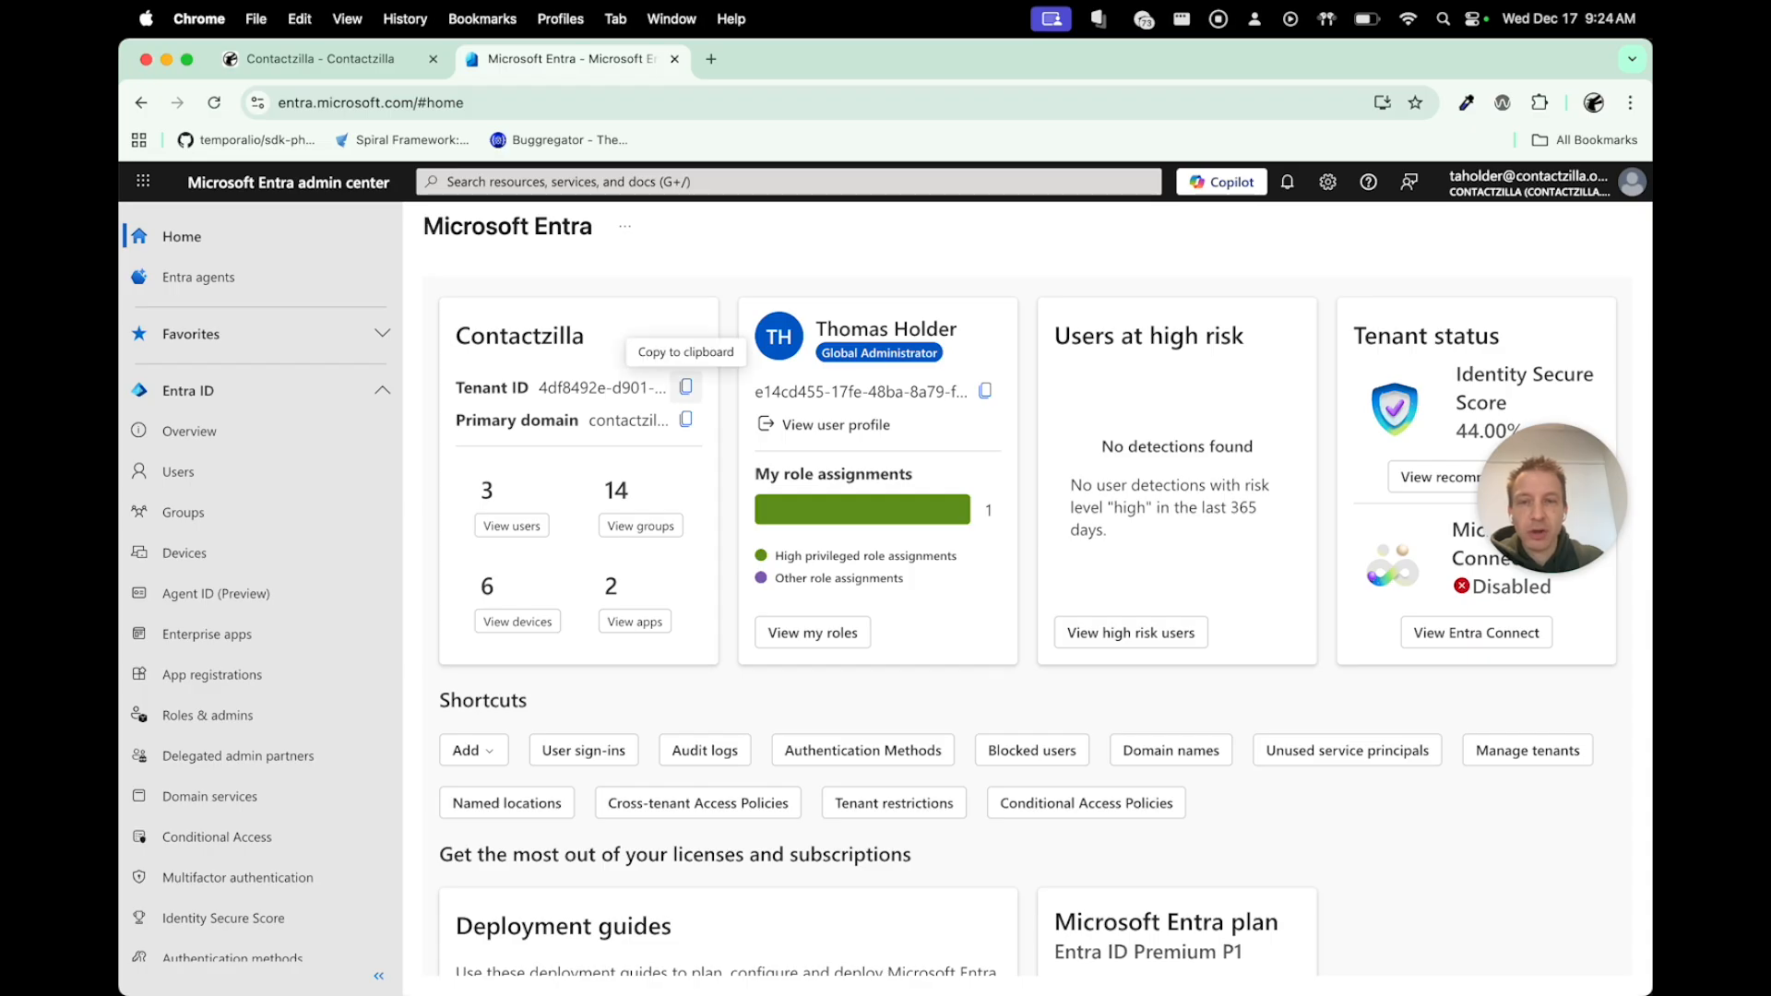
click(685, 386)
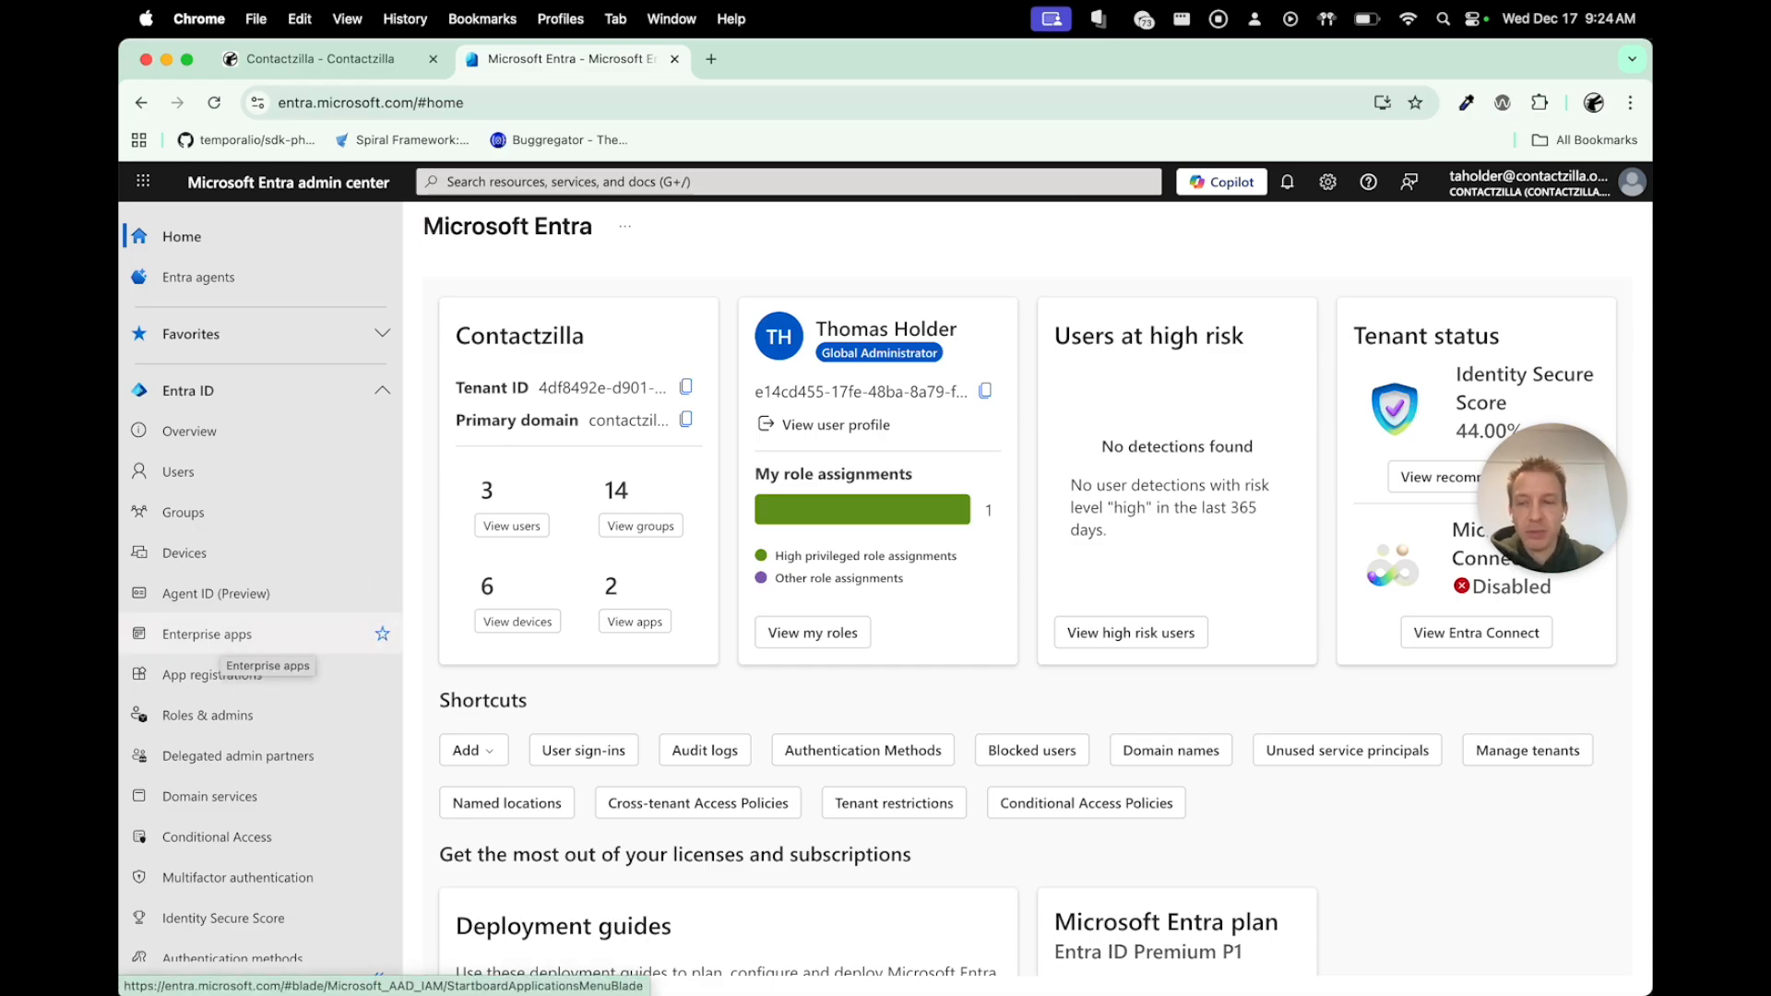
- Search the enterprise applications for "contact" and open the permissions of Contactzilla Entra Import
click(248, 637)
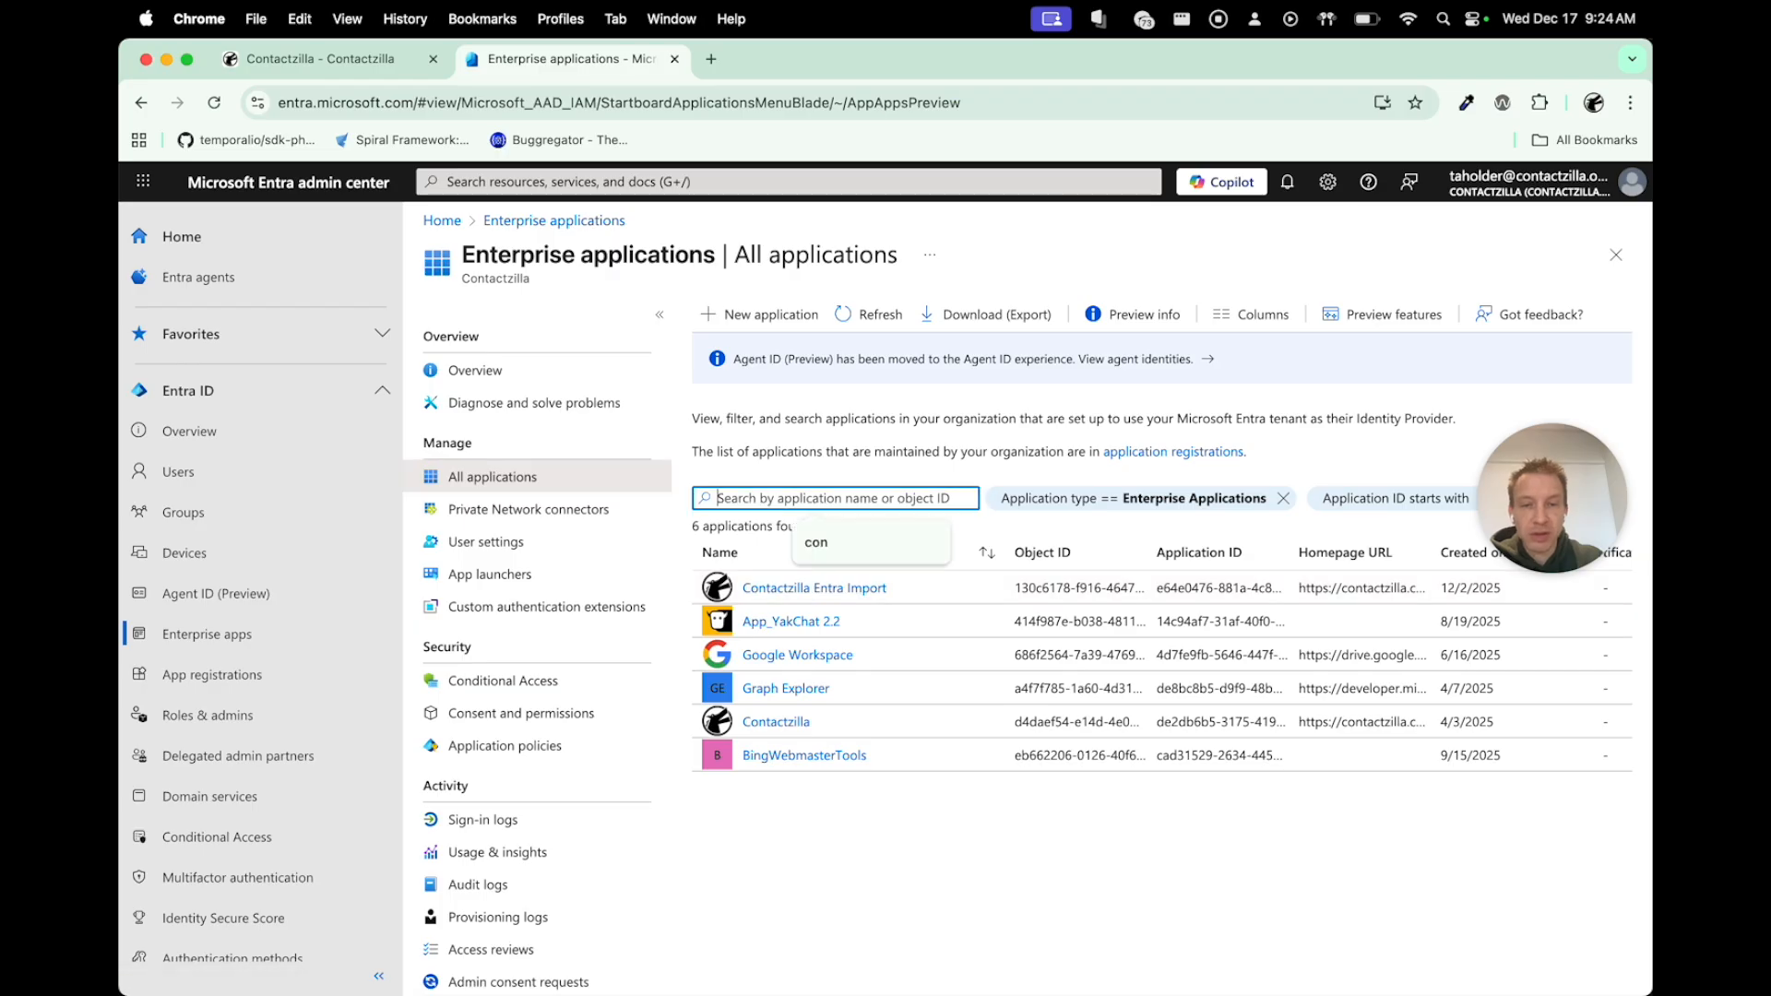
text(contact)
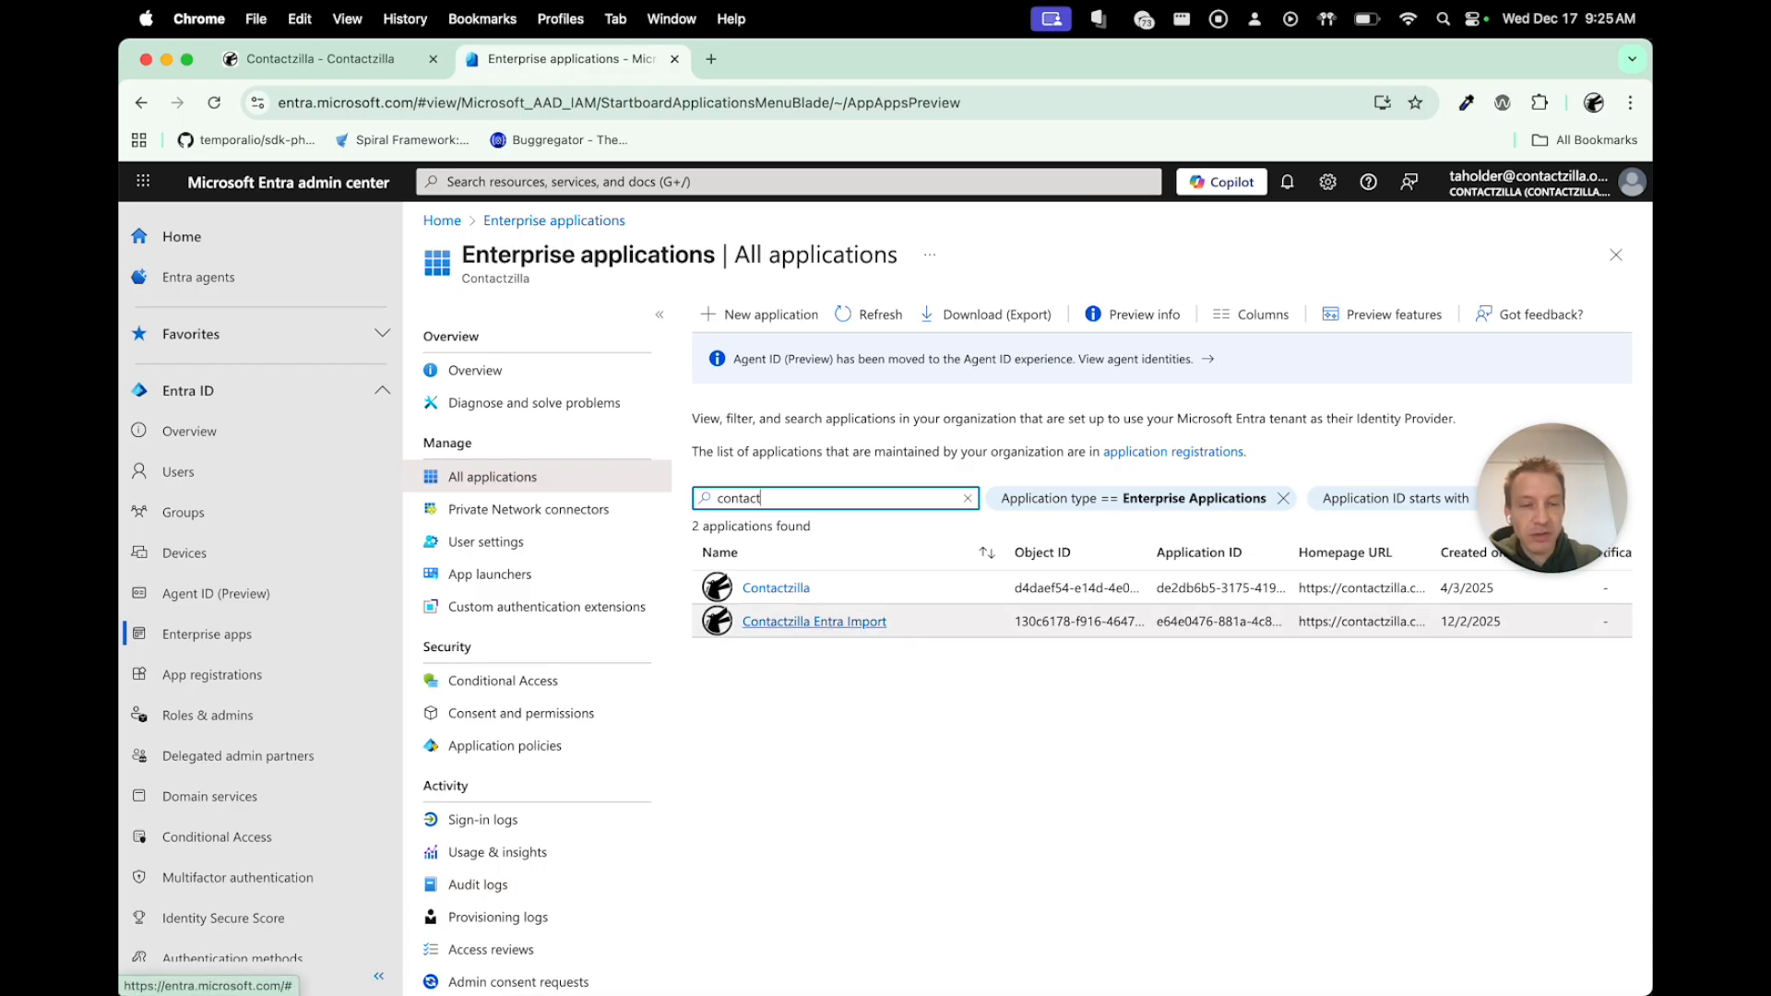
click(814, 622)
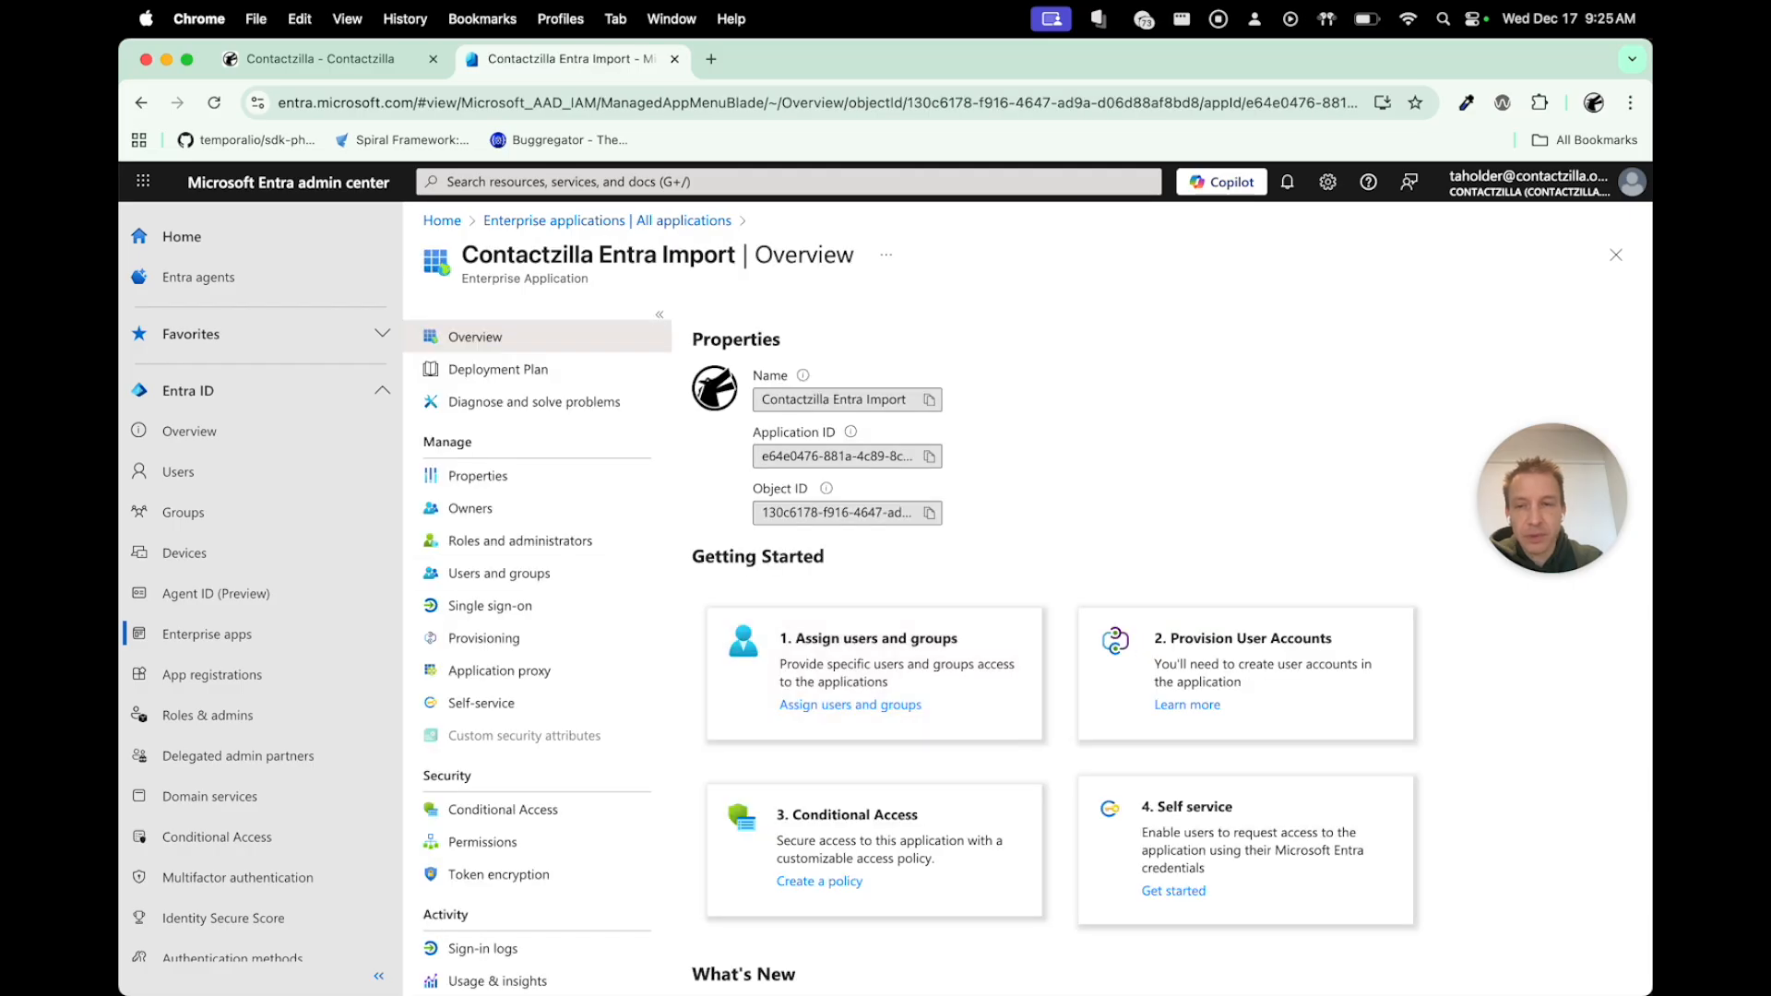
scroll(498, 517, down, 3)
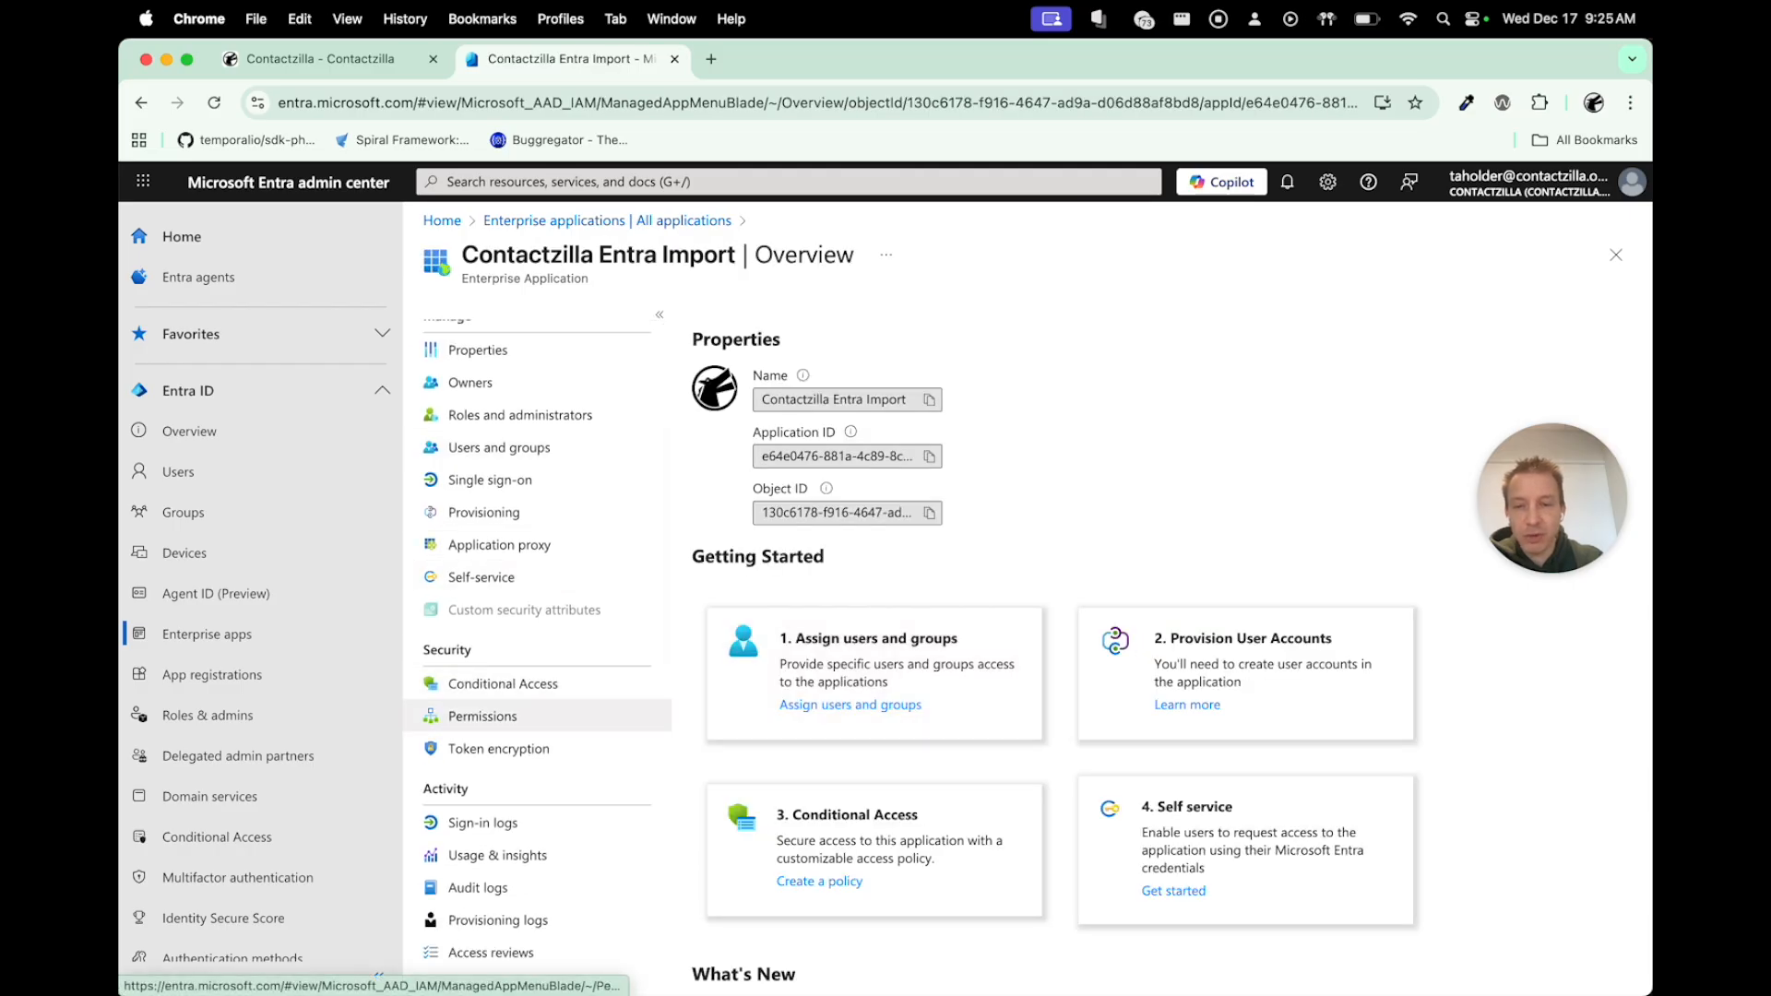
click(483, 716)
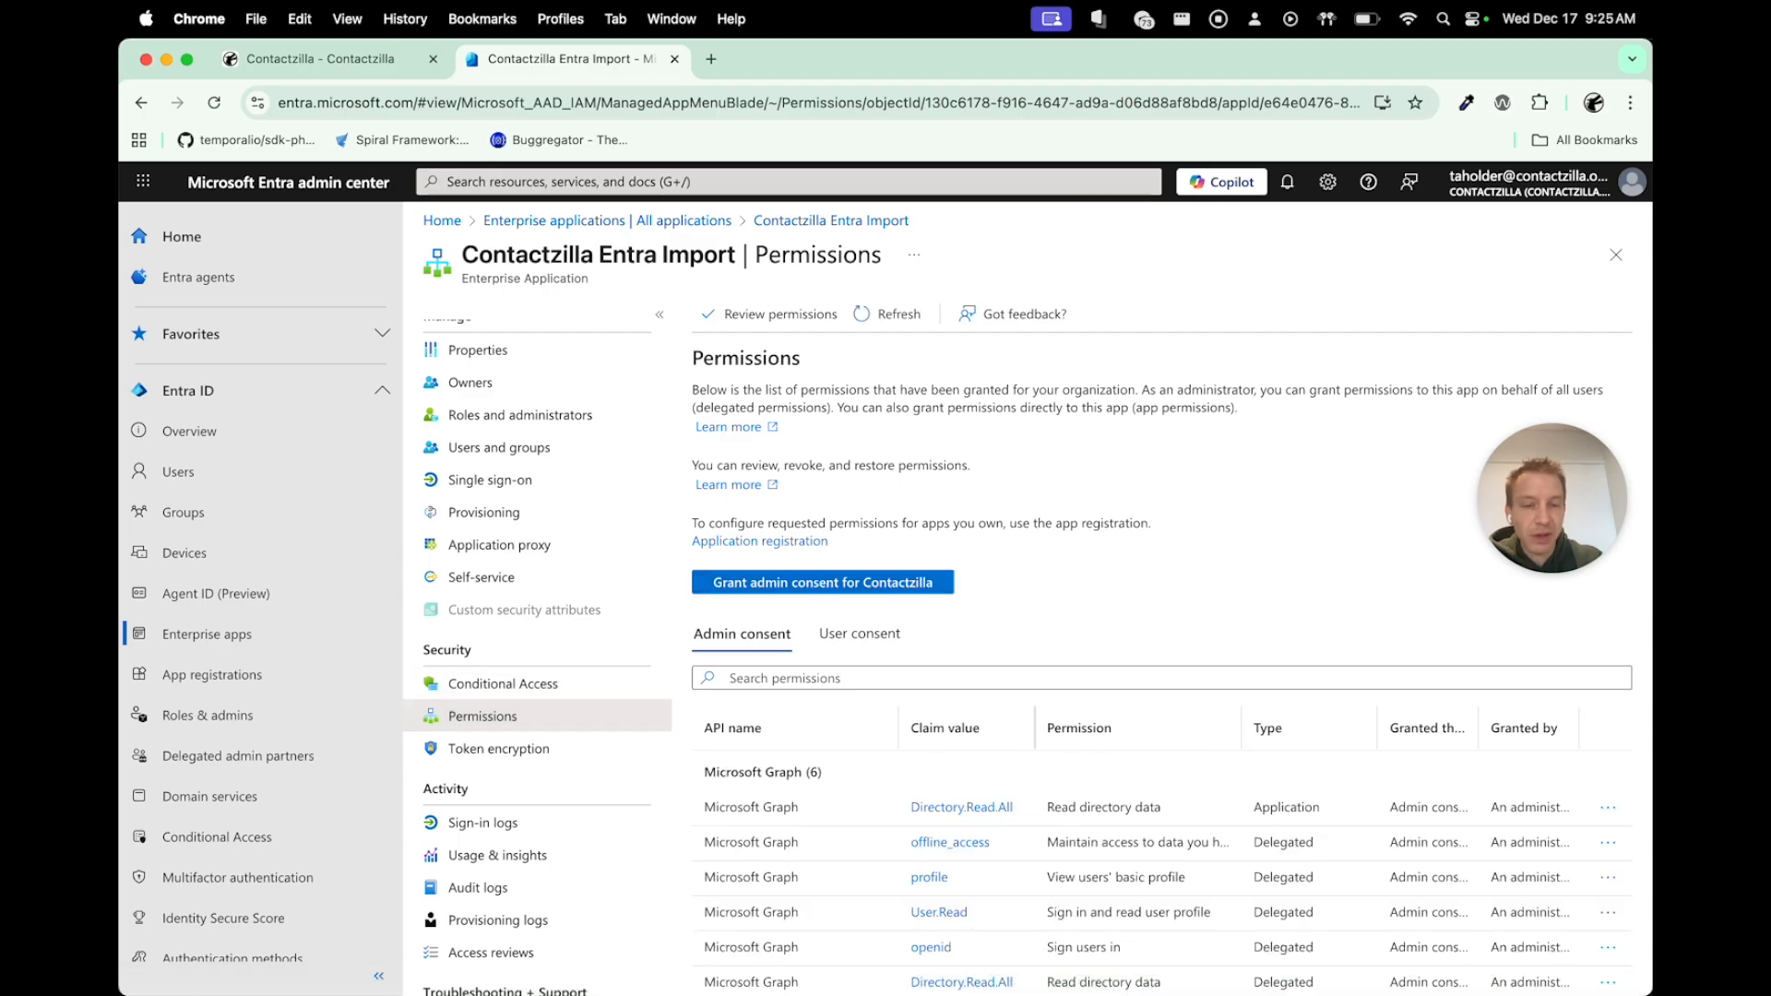
- Grant admin consent for Contactzilla with the signed-in Microsoft account, accepting the requested permissions
scroll(1163, 837, down, 1)
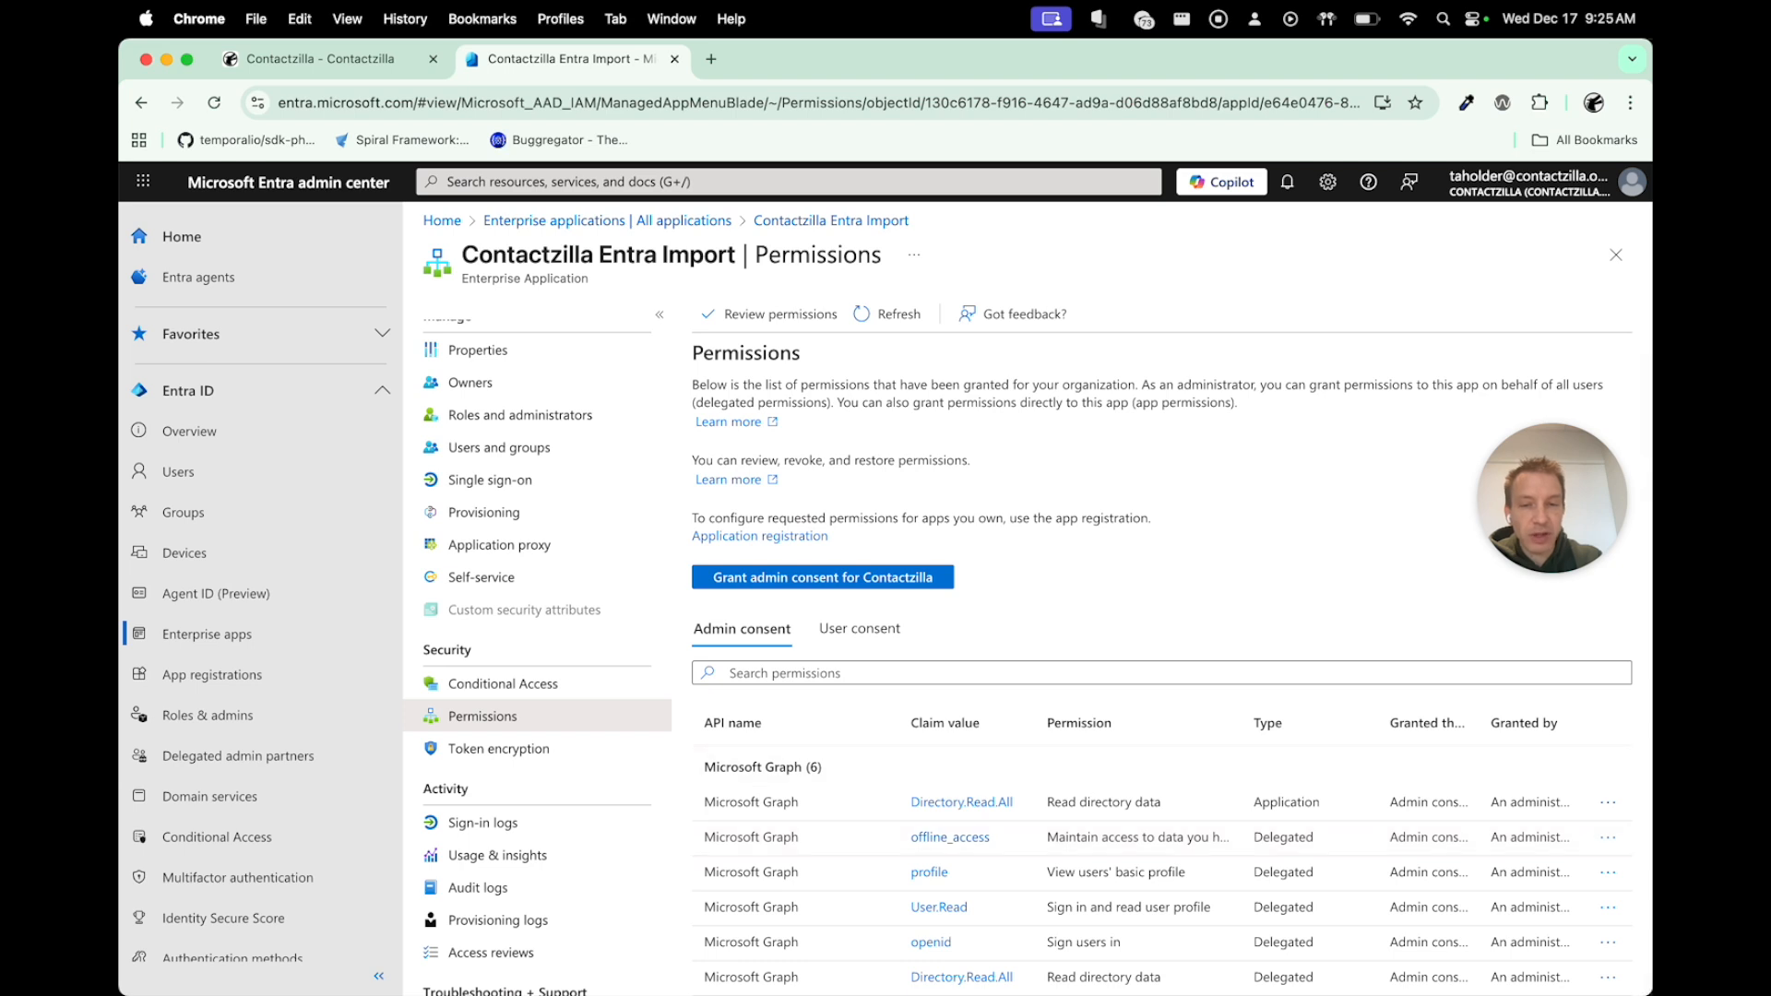
click(823, 577)
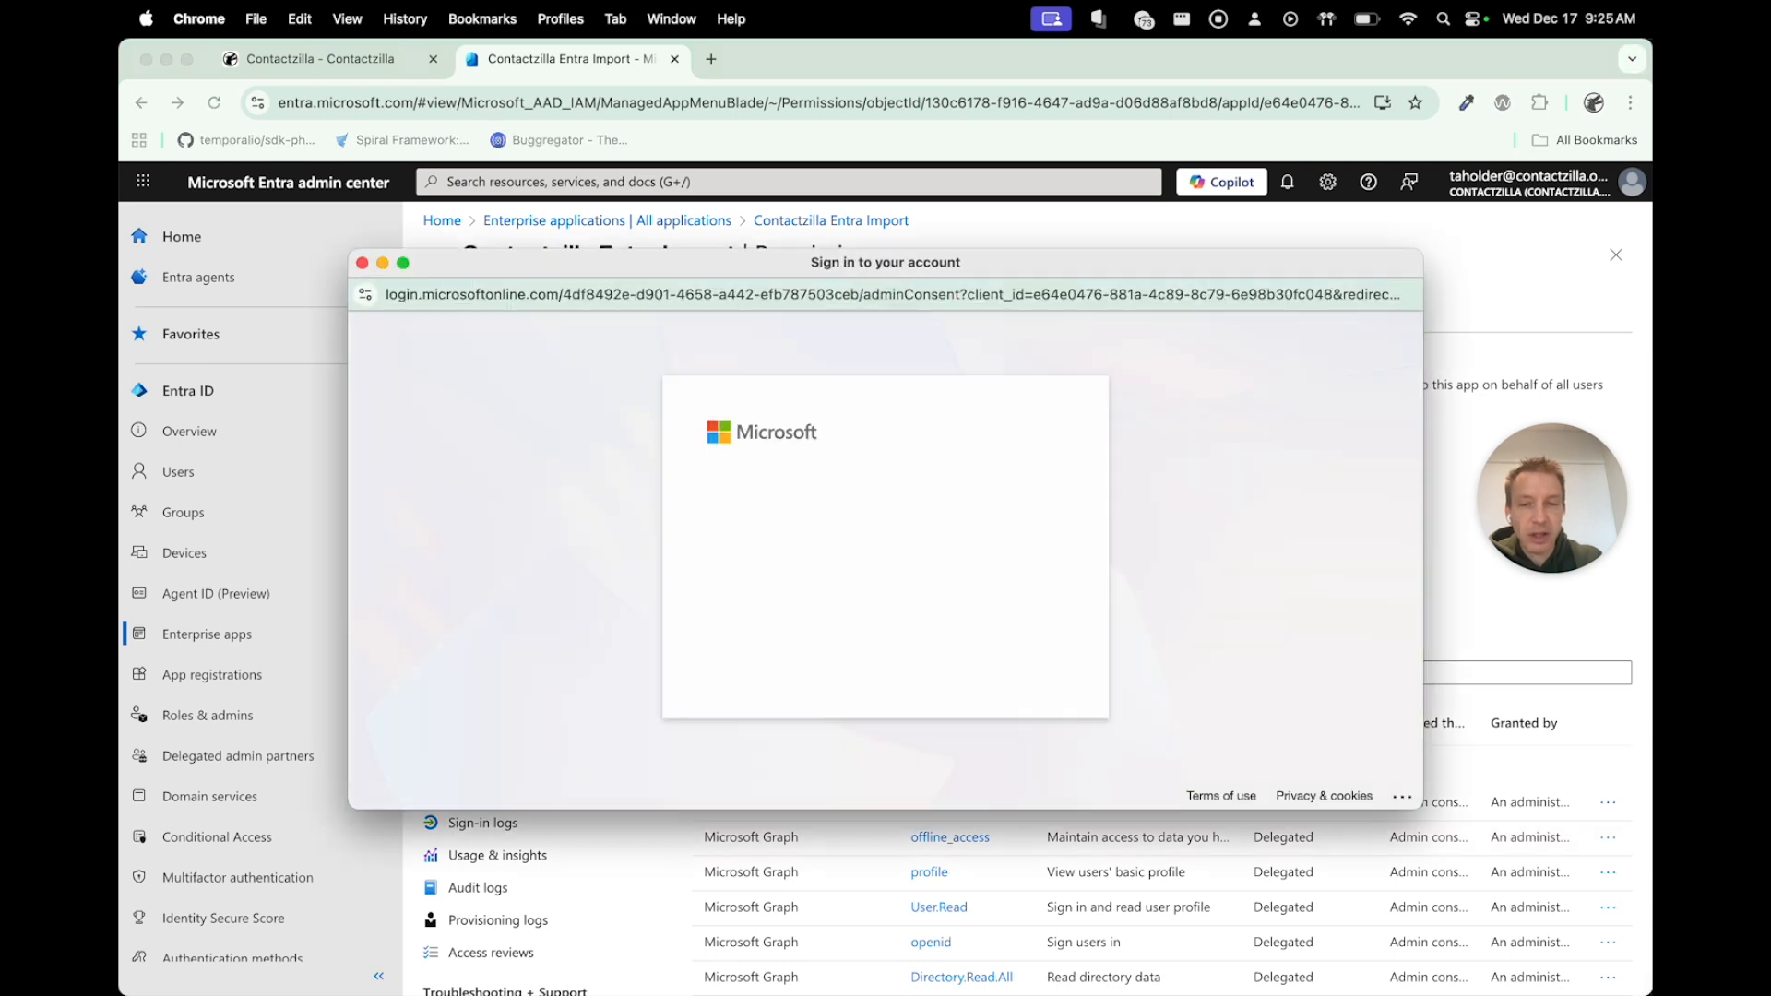
click(830, 540)
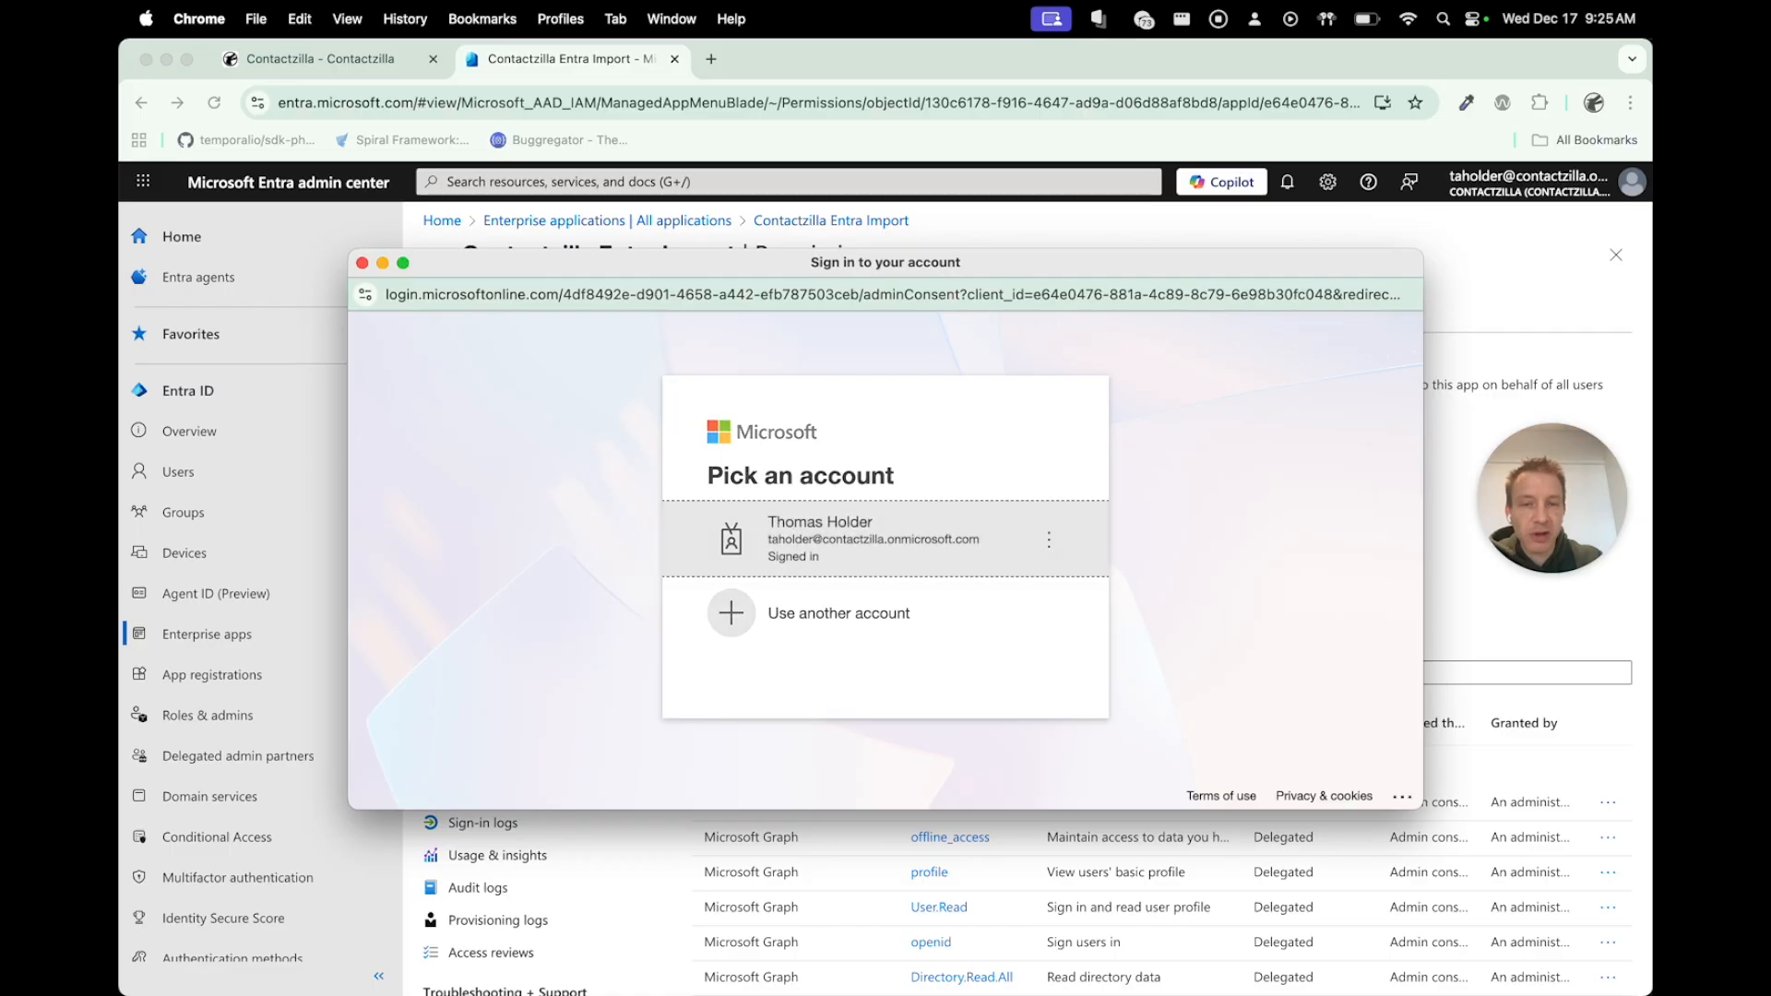
scroll(886, 554, down, 2)
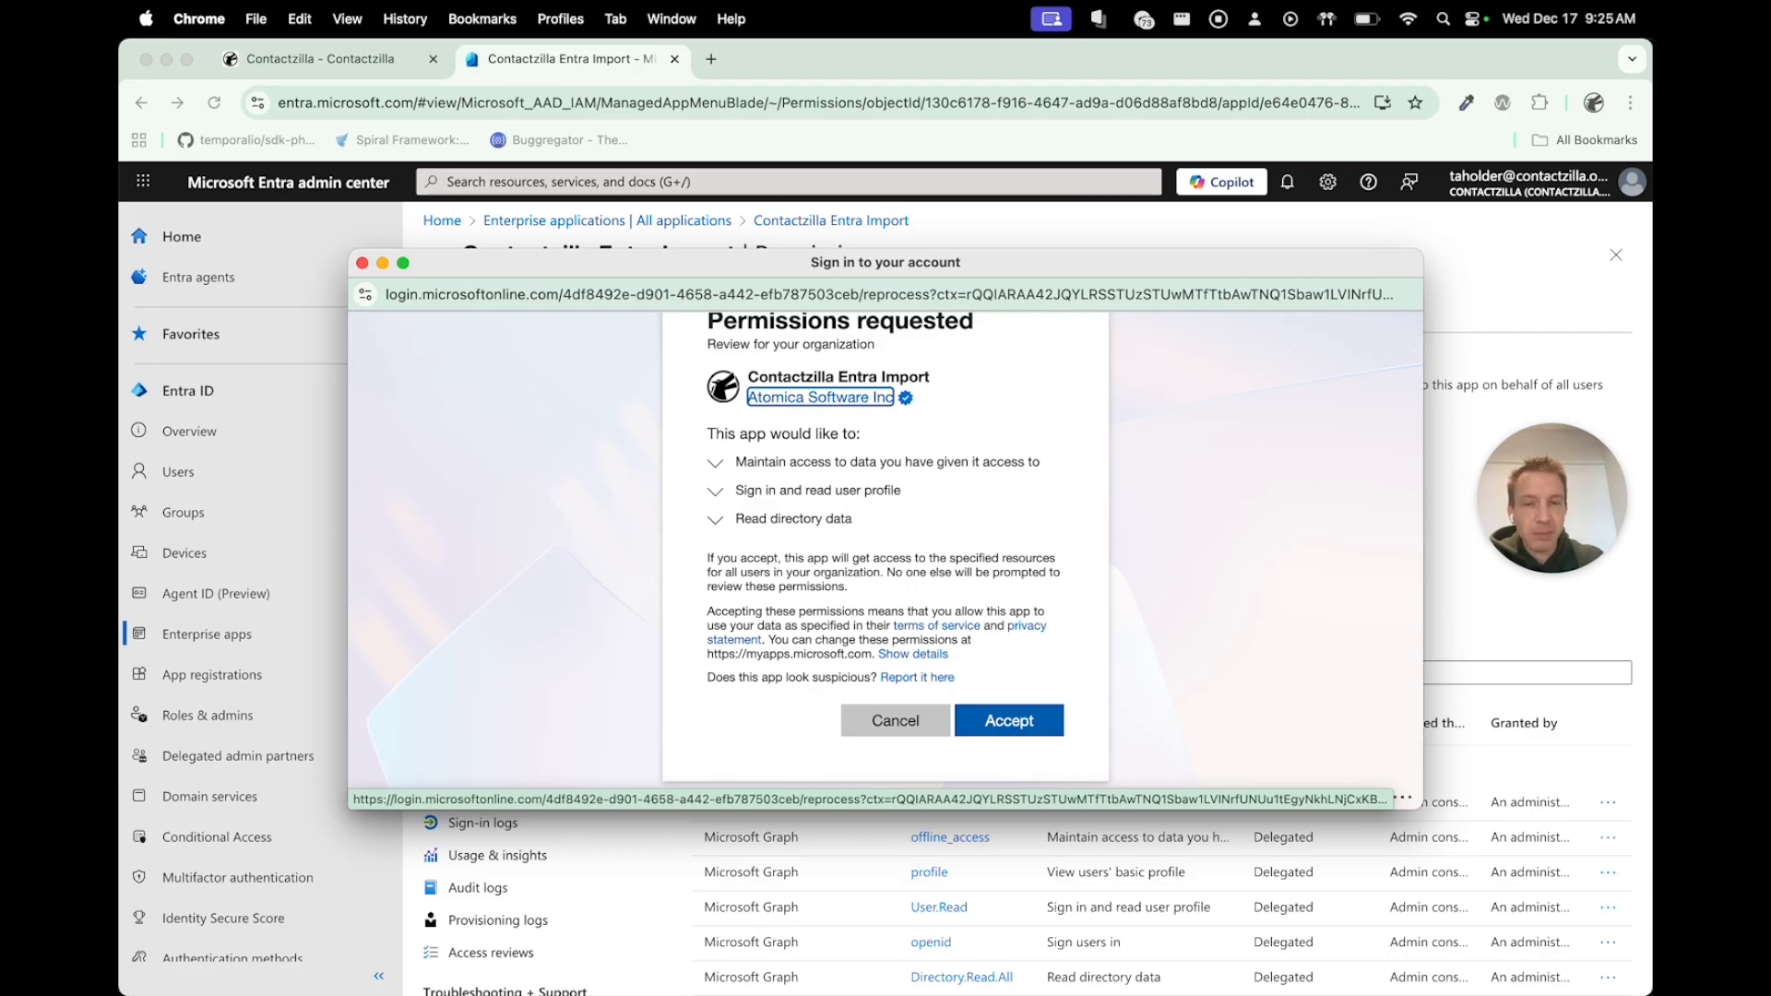
click(1009, 721)
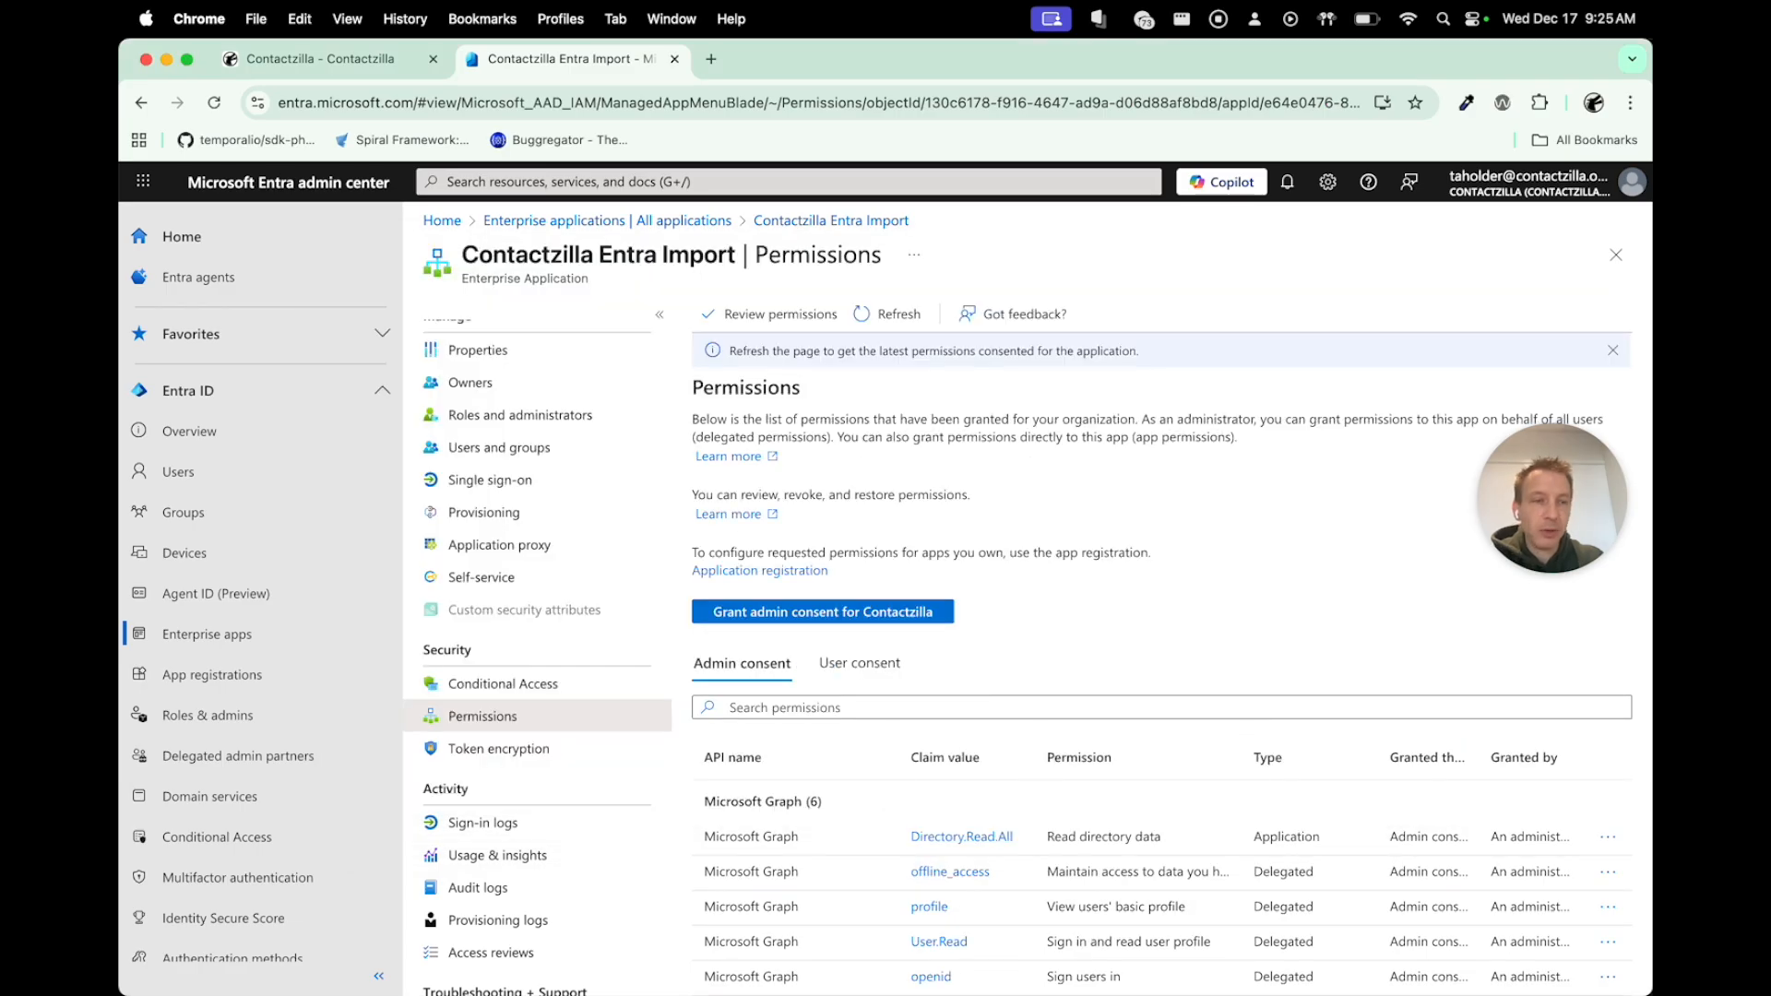
scroll(1162, 683, down, 1)
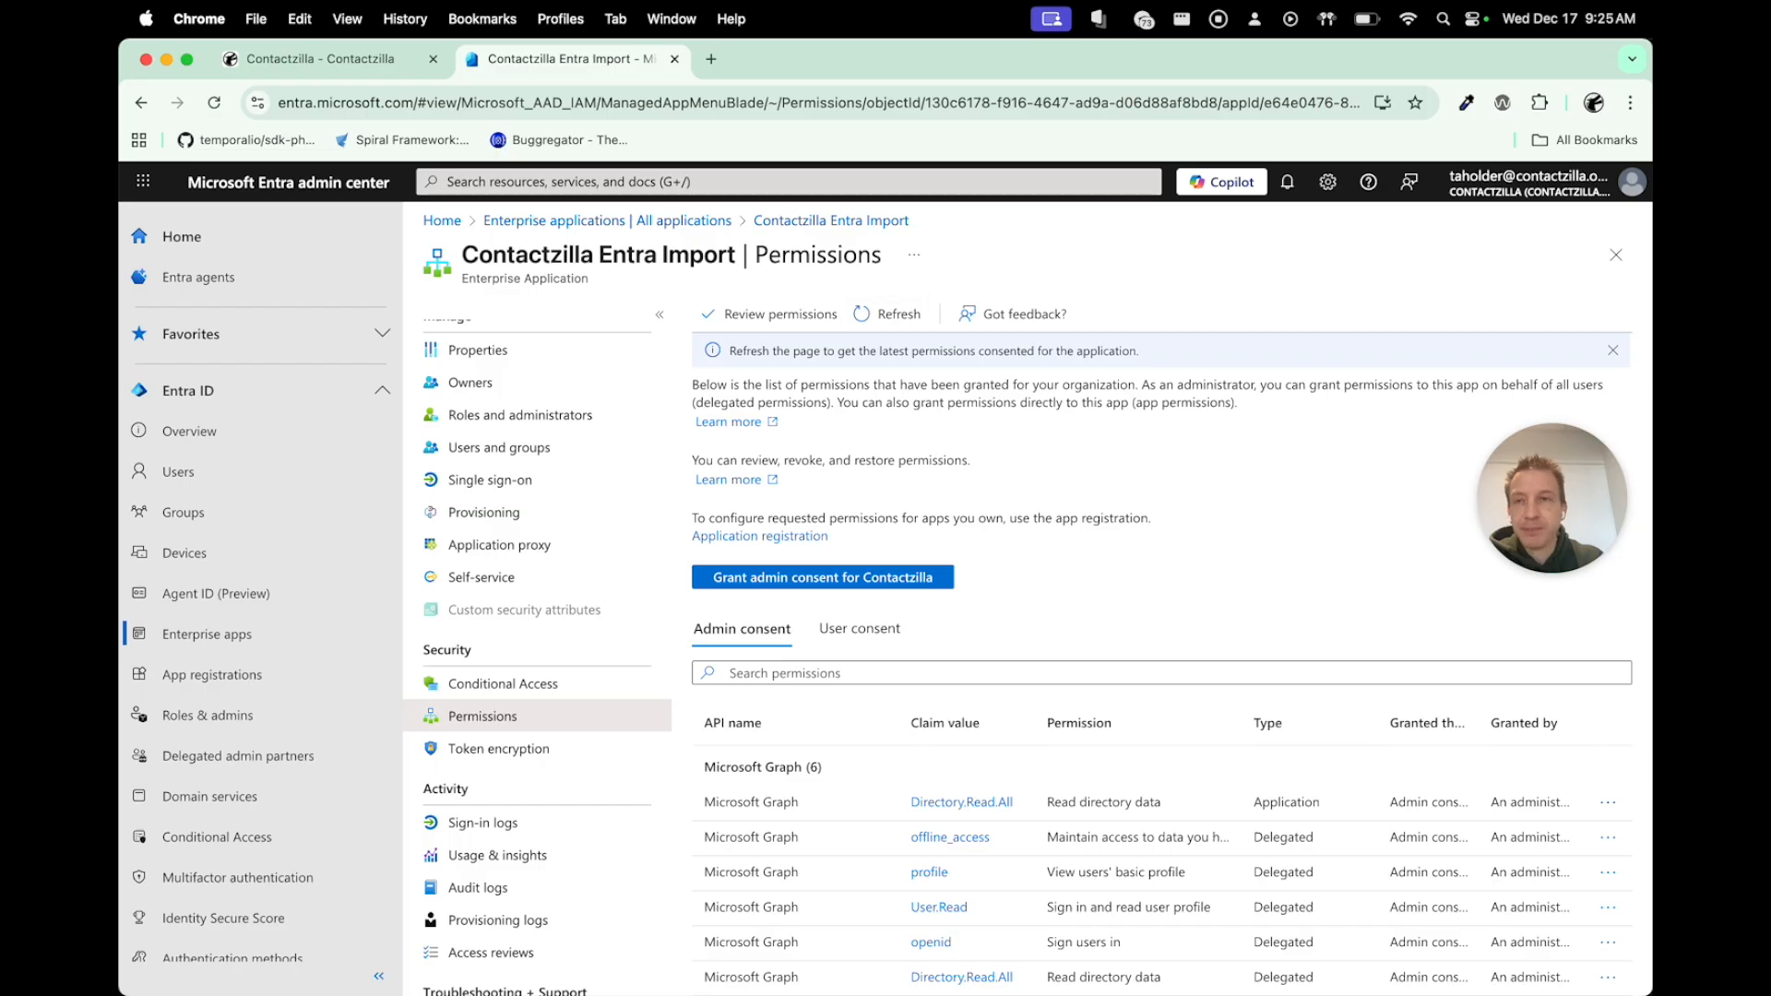
- Switch back to Contactzilla, continue to the sync settings and paste the copied tenant ID
click(332, 59)
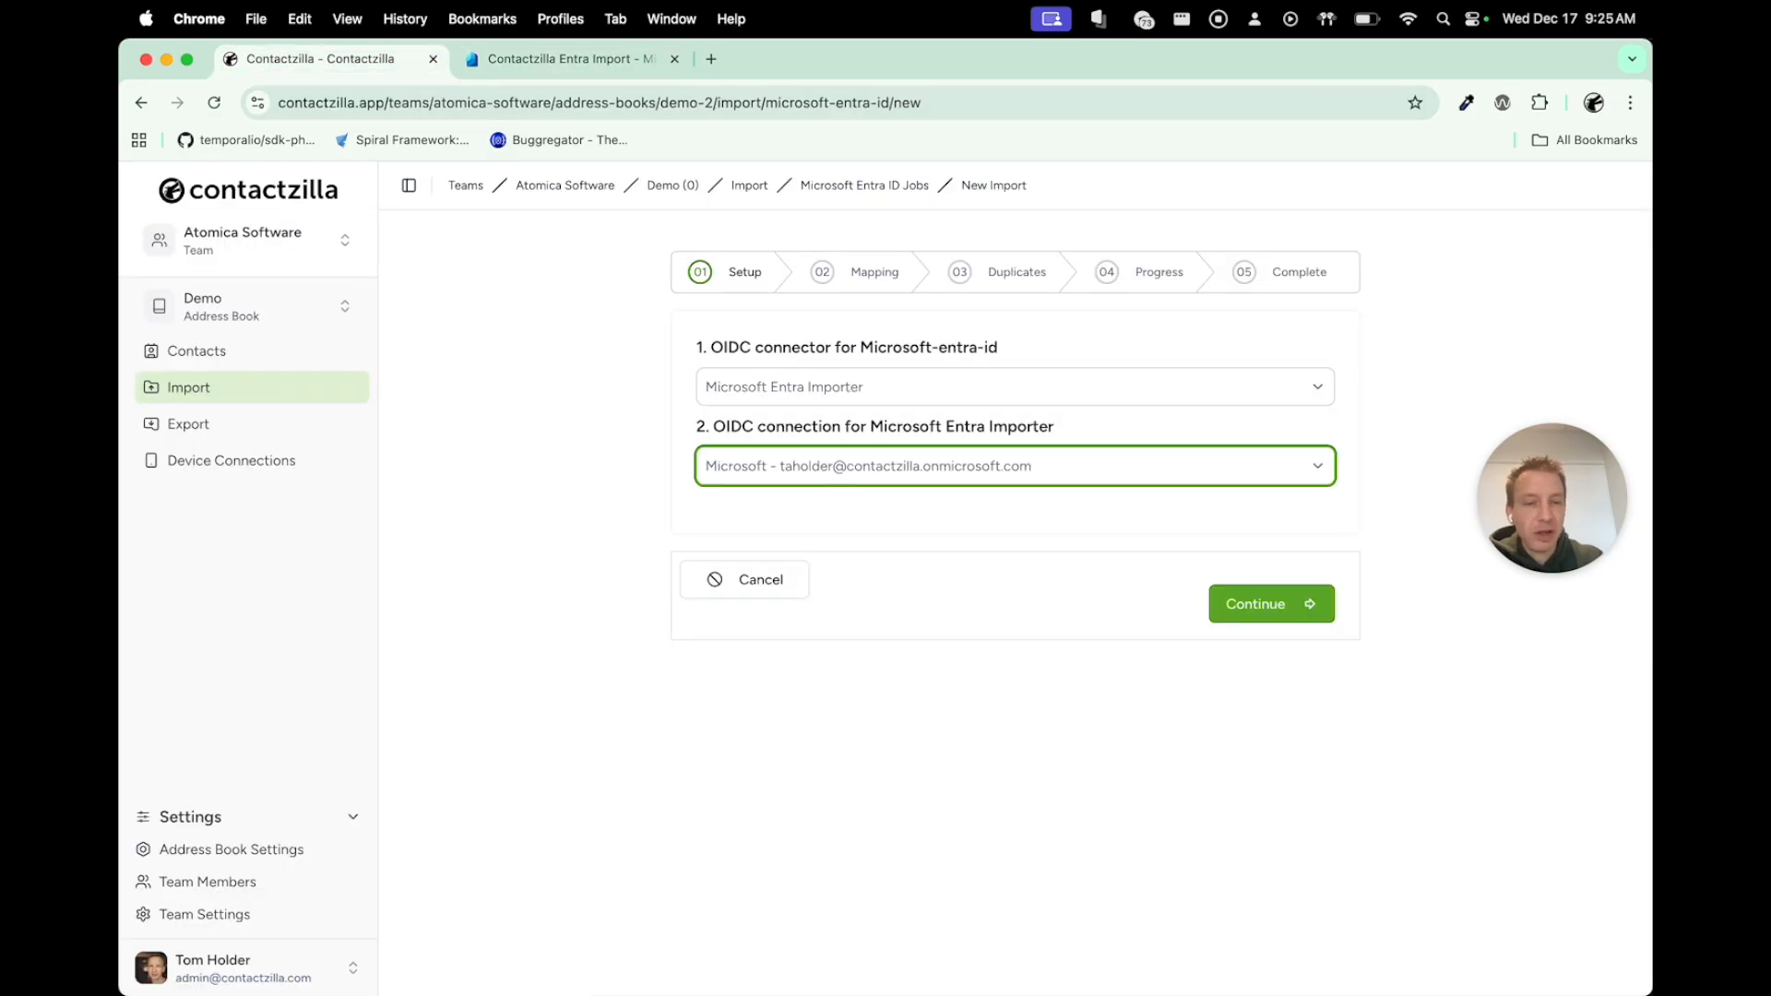
click(1272, 604)
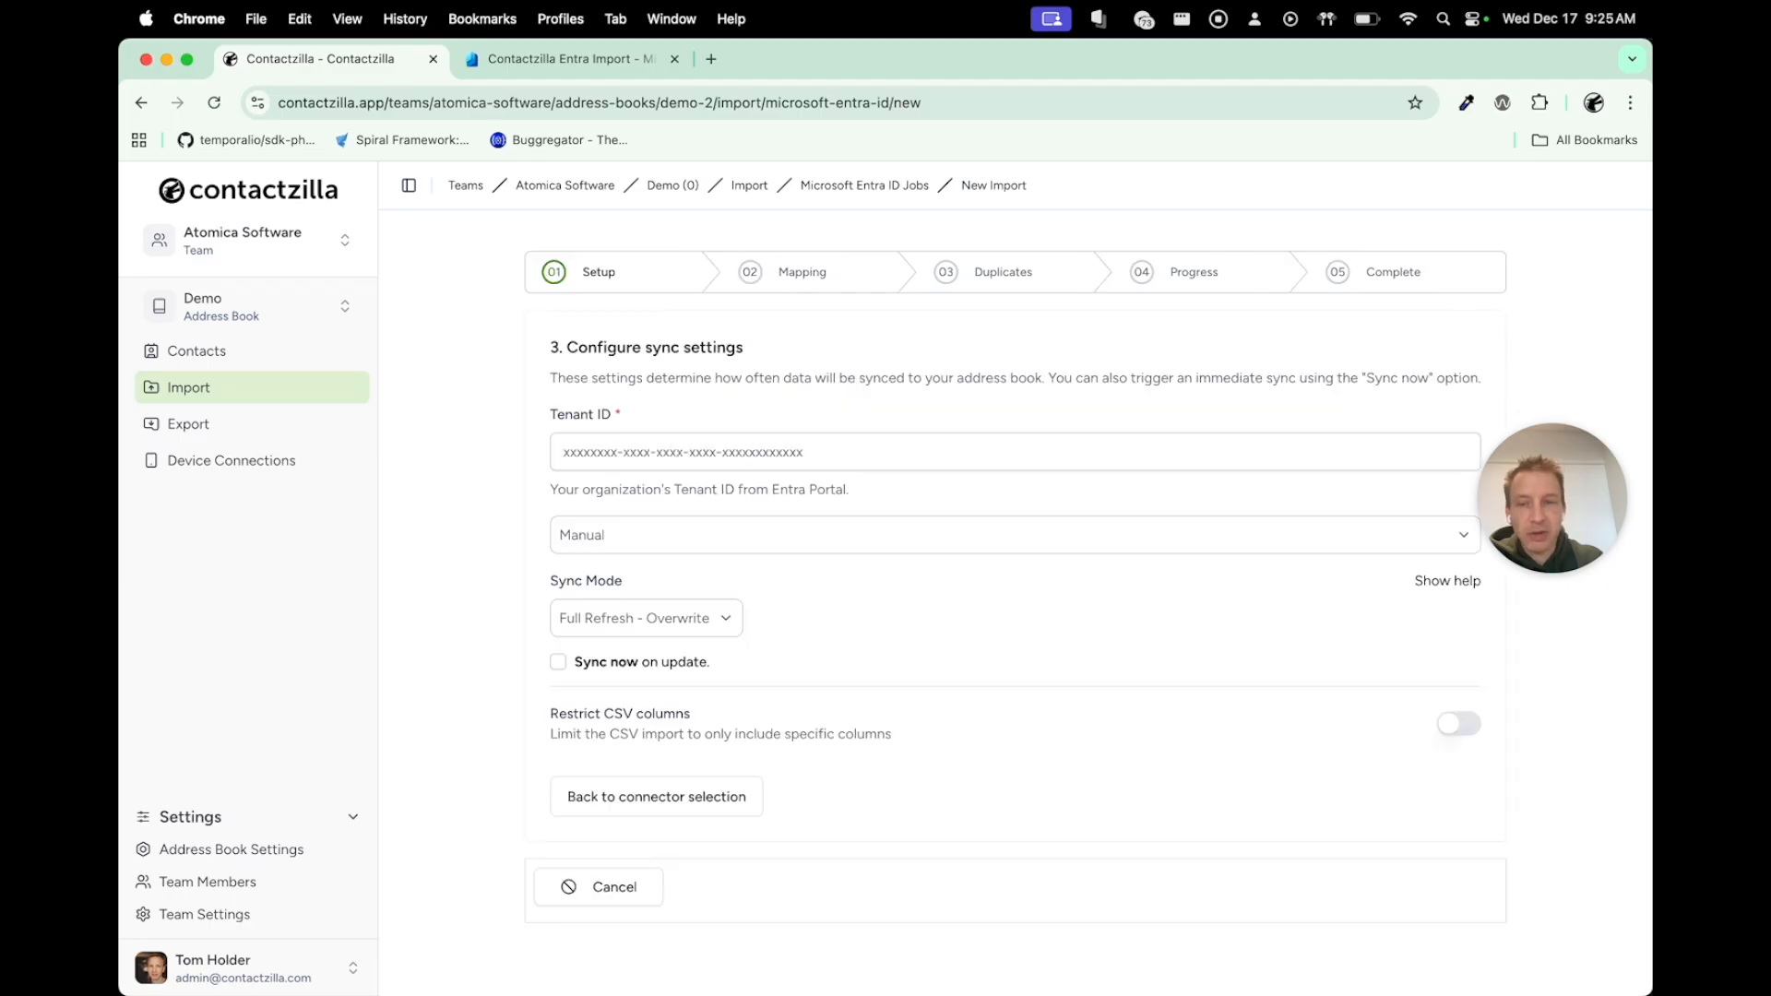
click(606, 452)
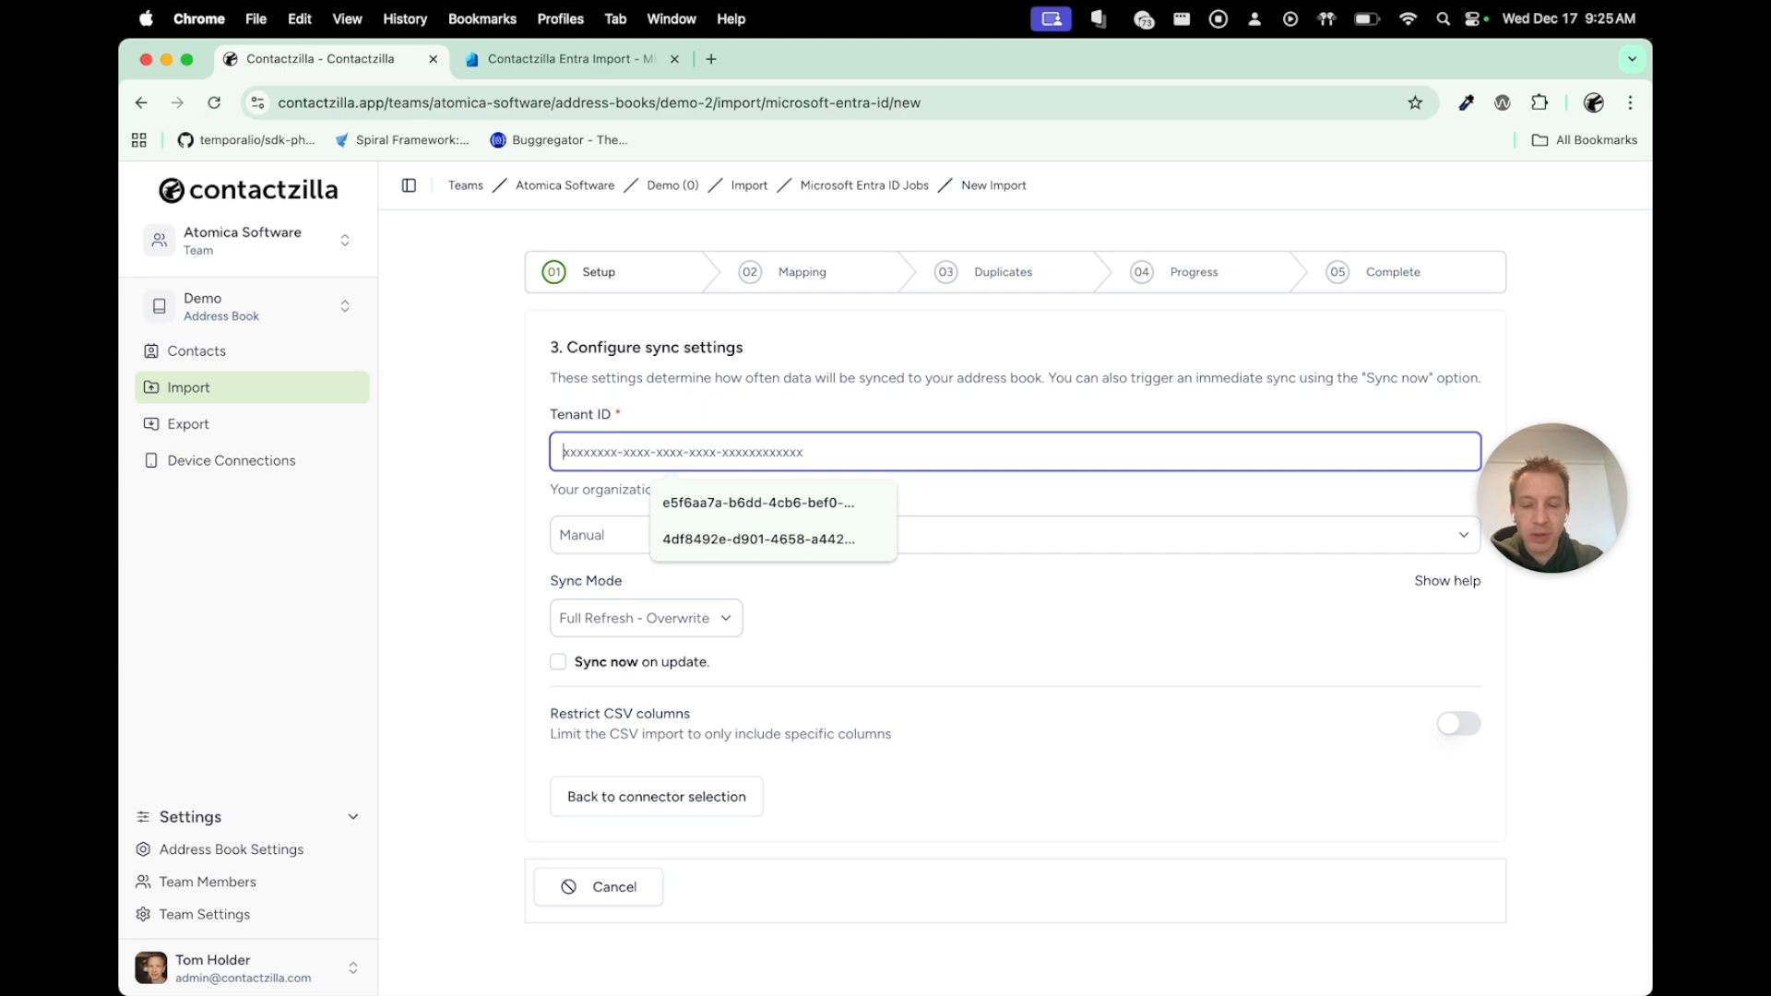
key(super+v)
key(Tab)
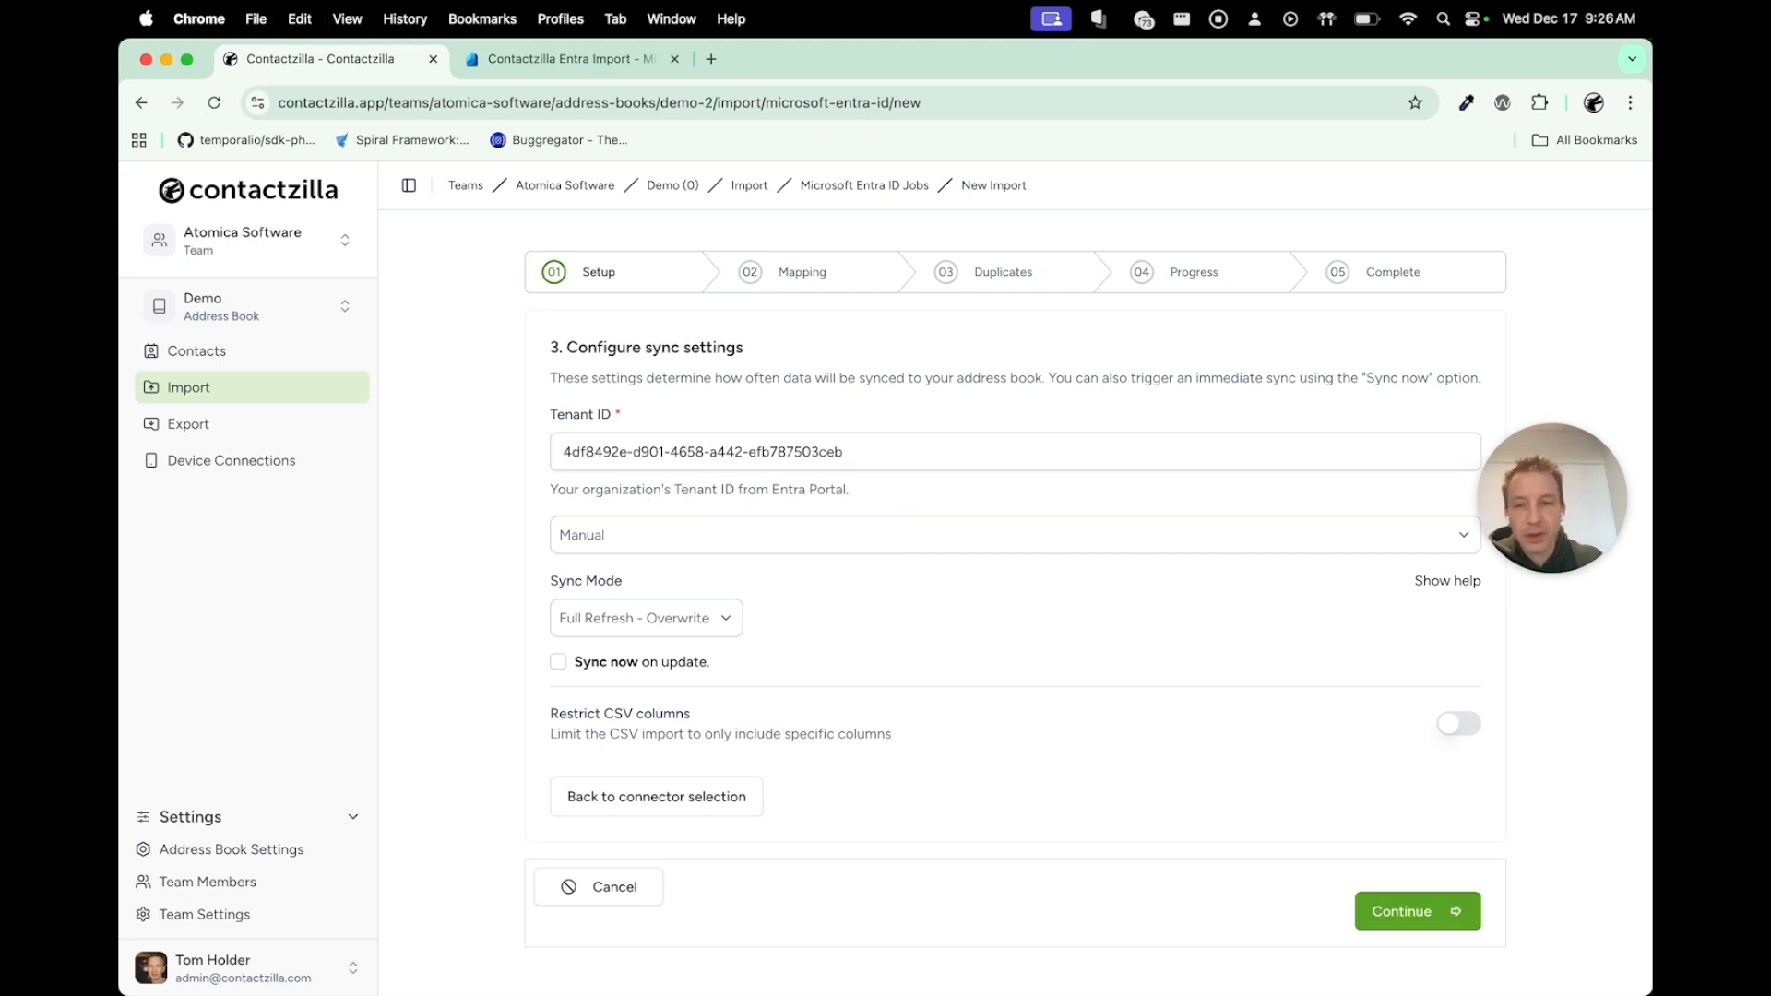
- Look through the available sync frequency options for the import
scroll(1015, 578, down, 1)
scroll(1015, 579, up, 1)
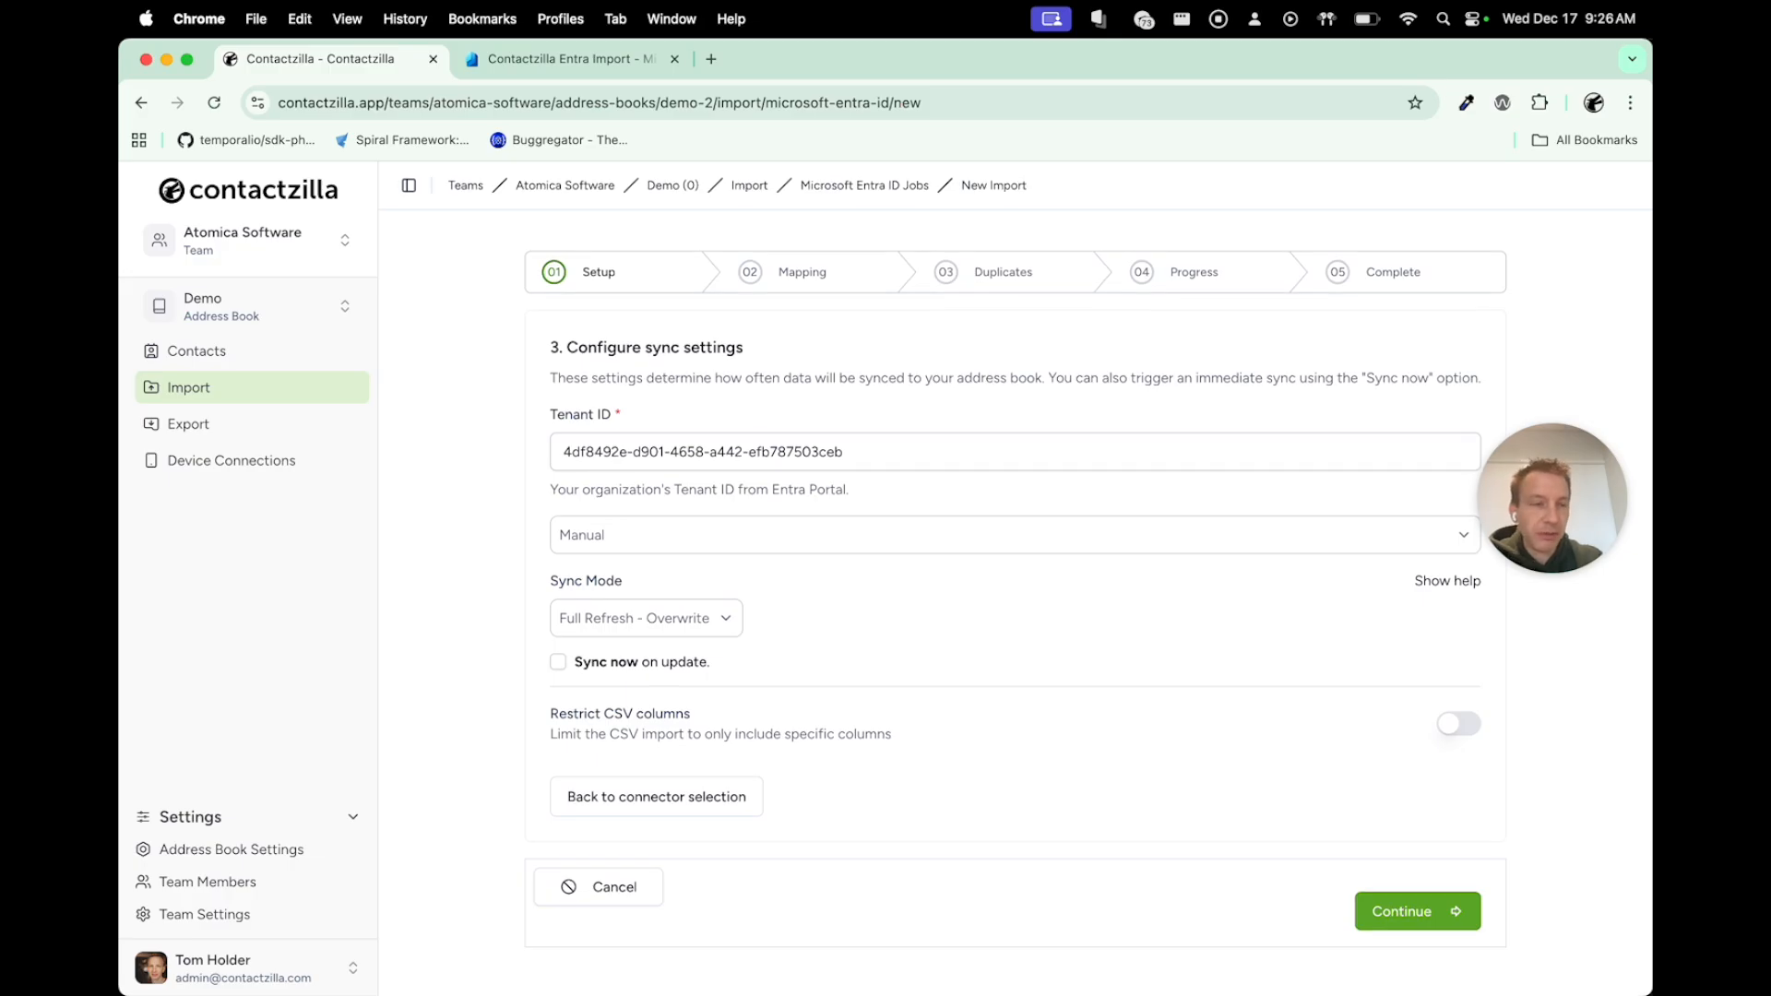
click(1015, 535)
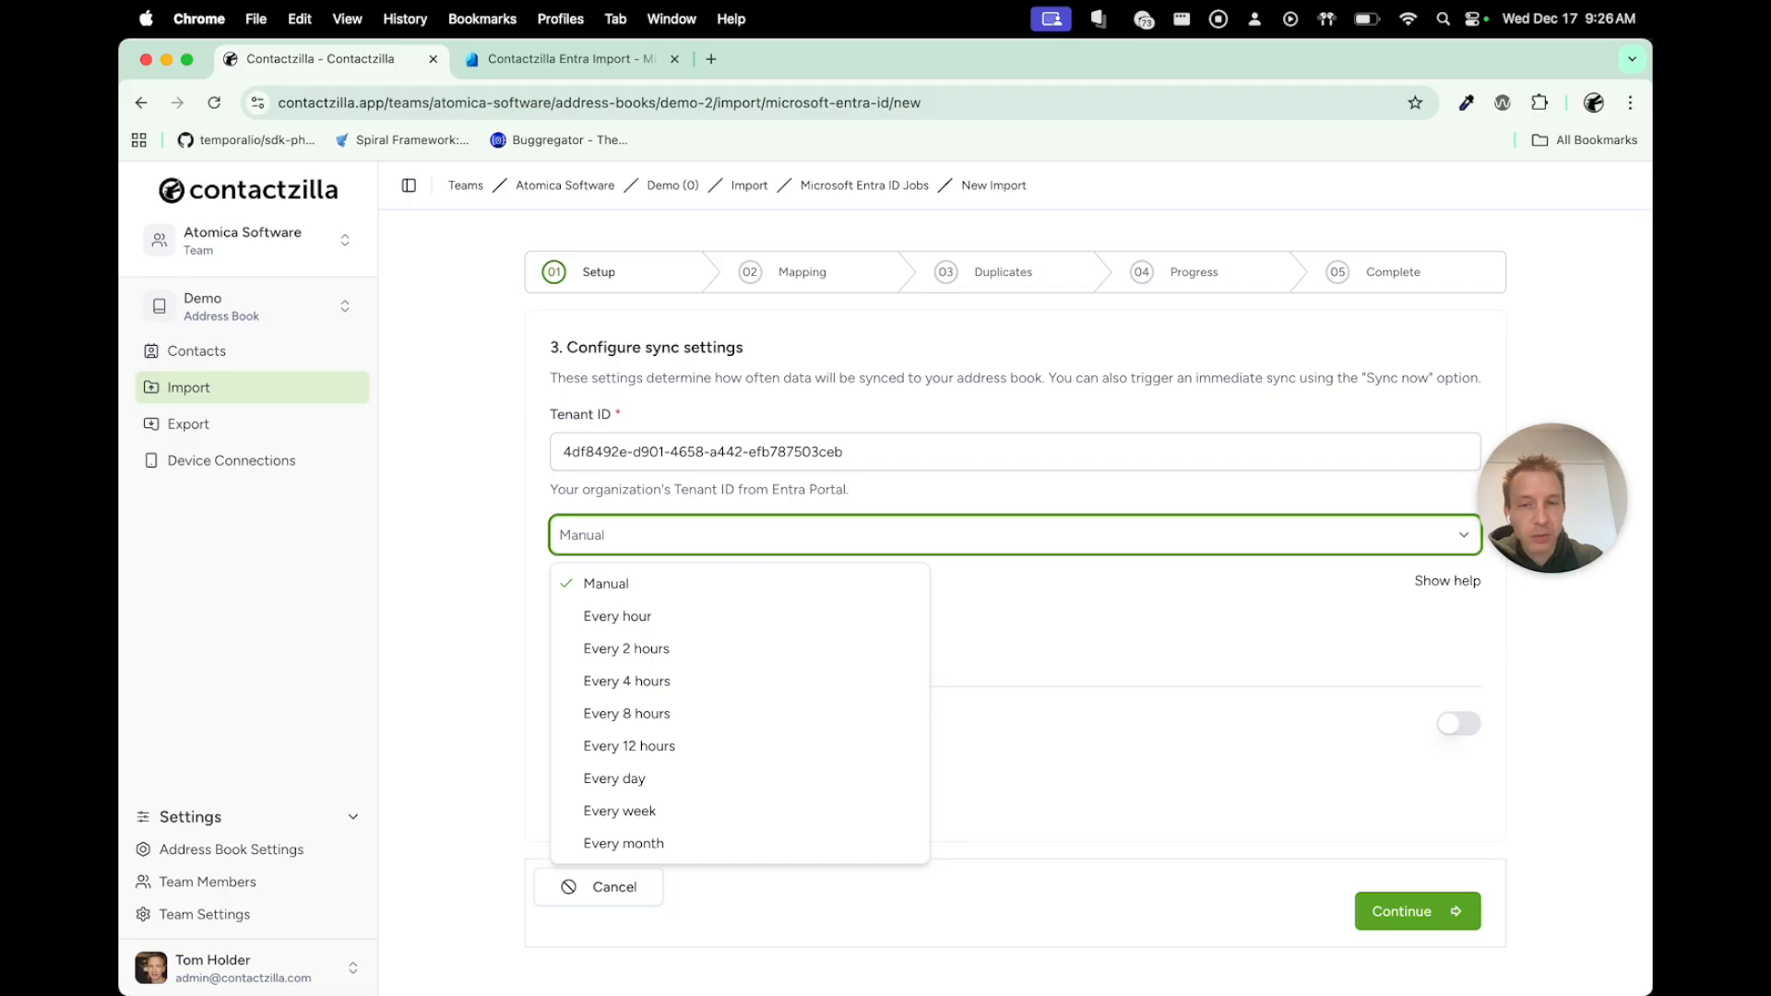
key(Escape)
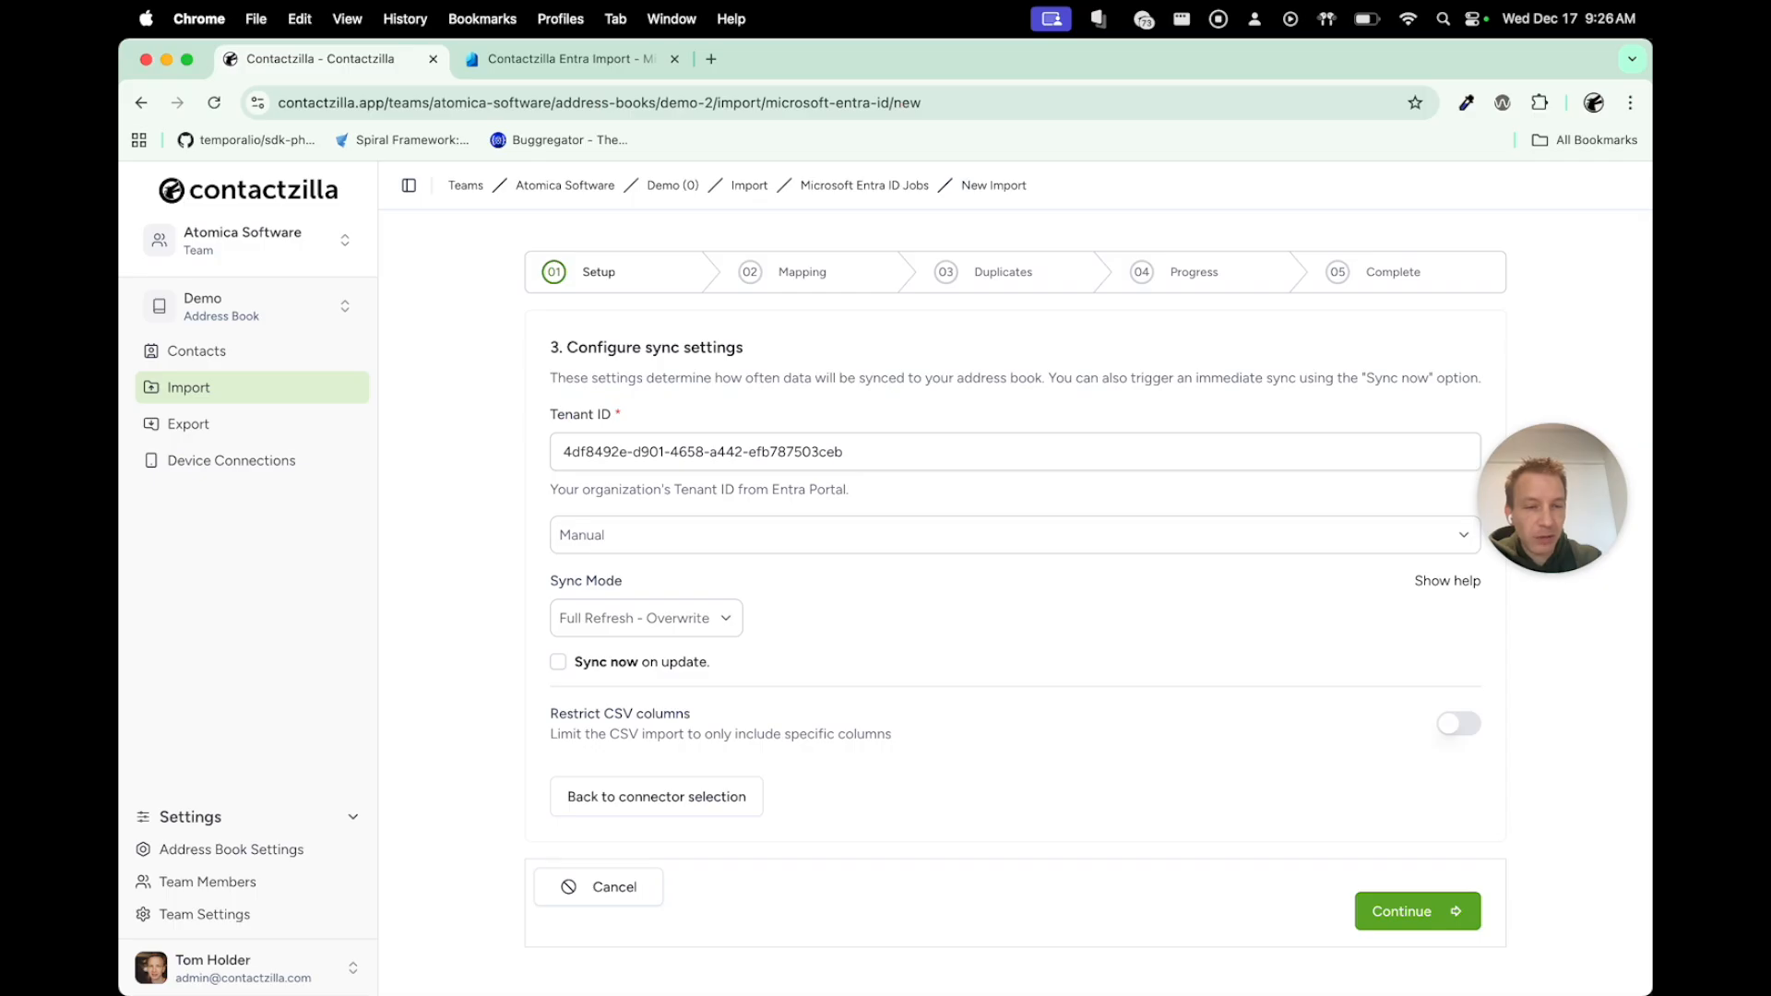
- Try restricting the import to specific CSV columns, examine the column names setting and switch the restriction off again
click(1459, 724)
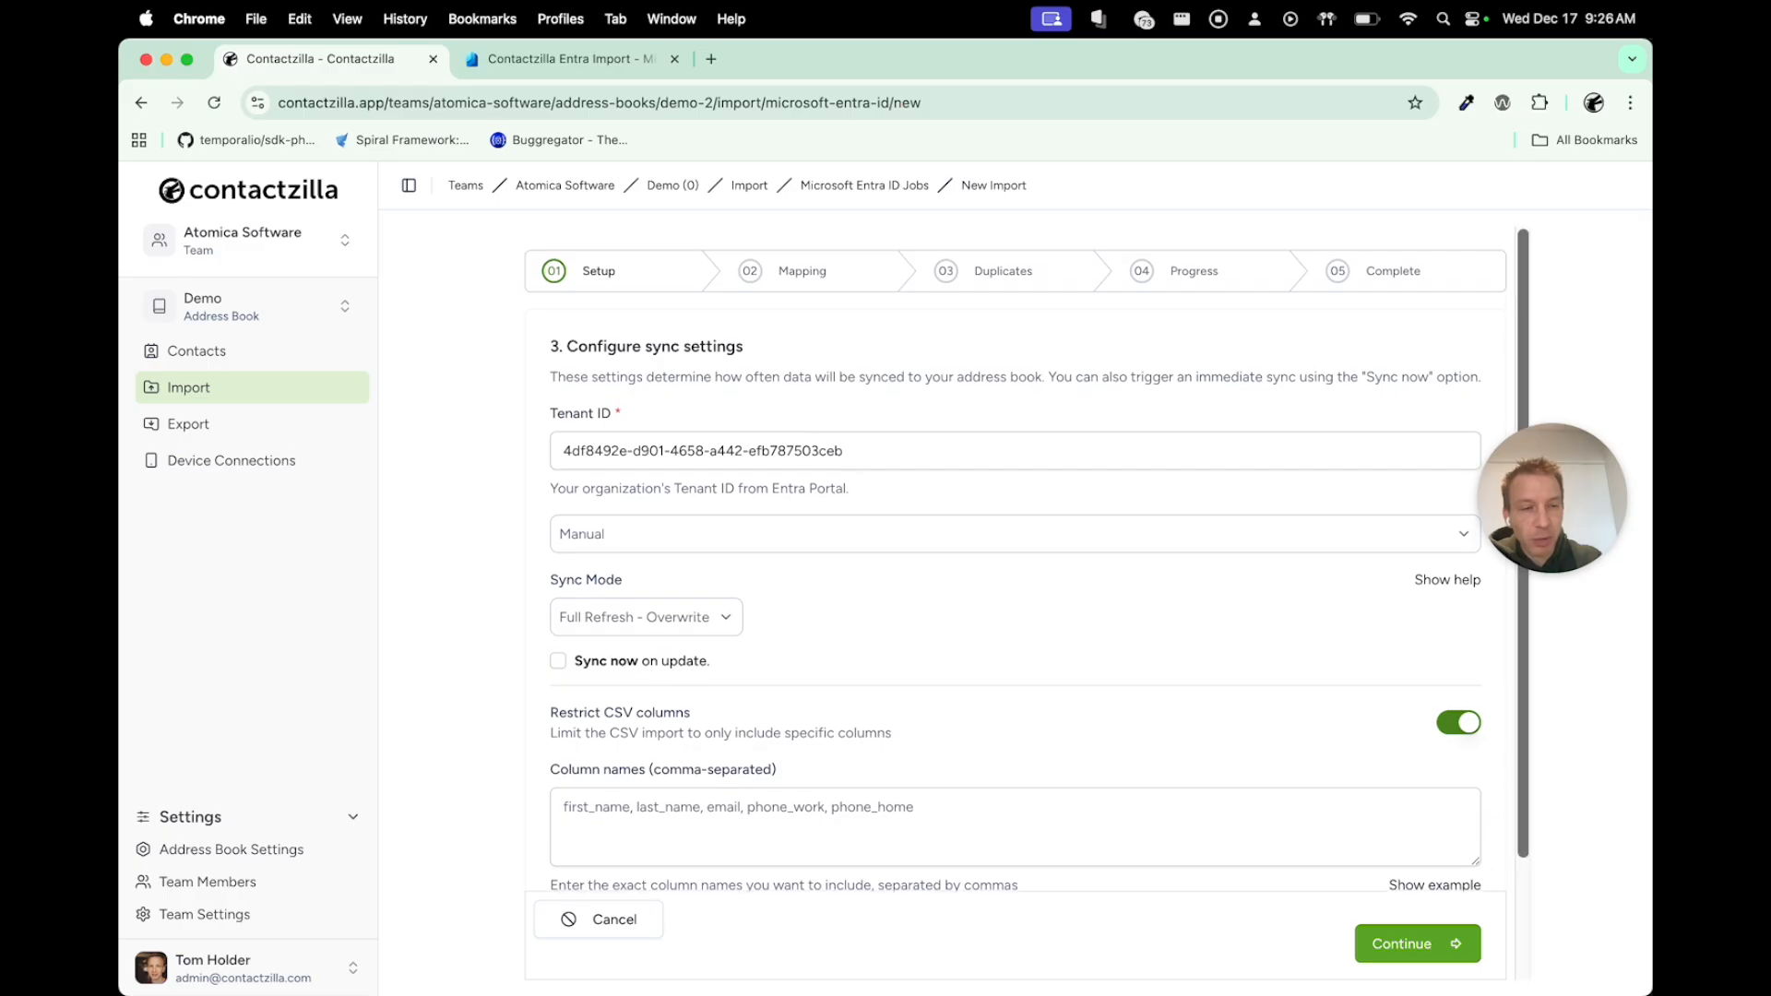
scroll(1026, 559, down, 1)
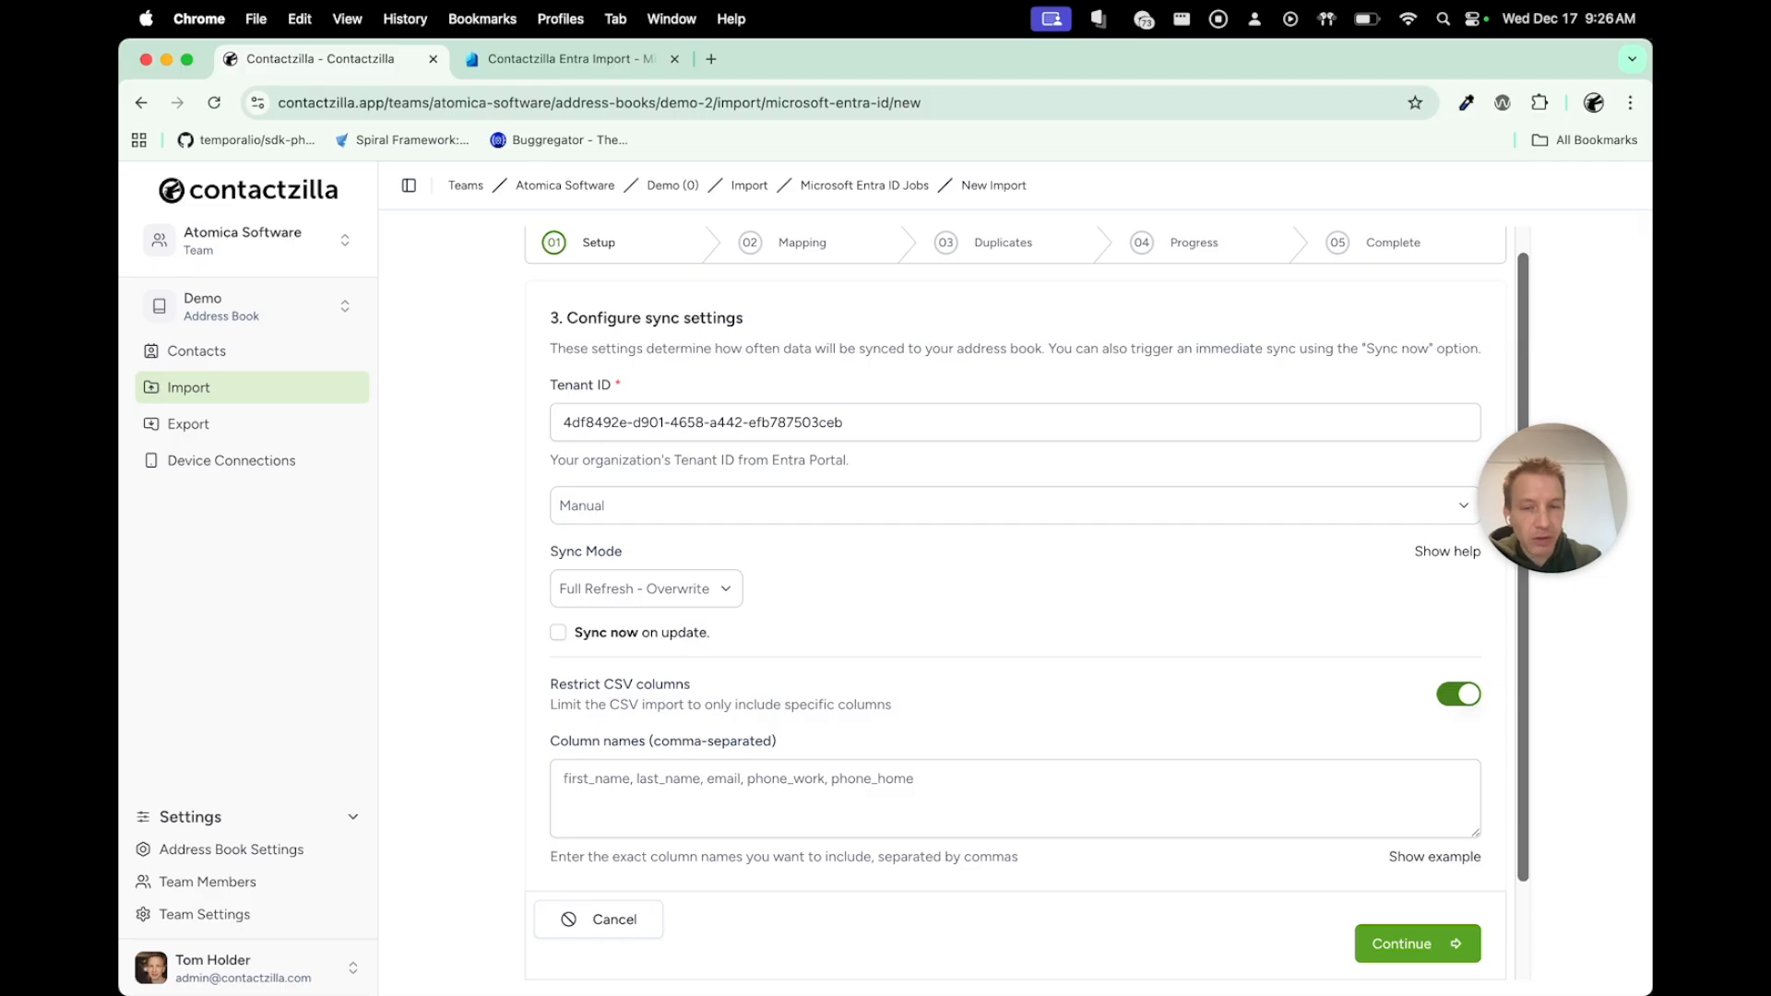
click(1459, 695)
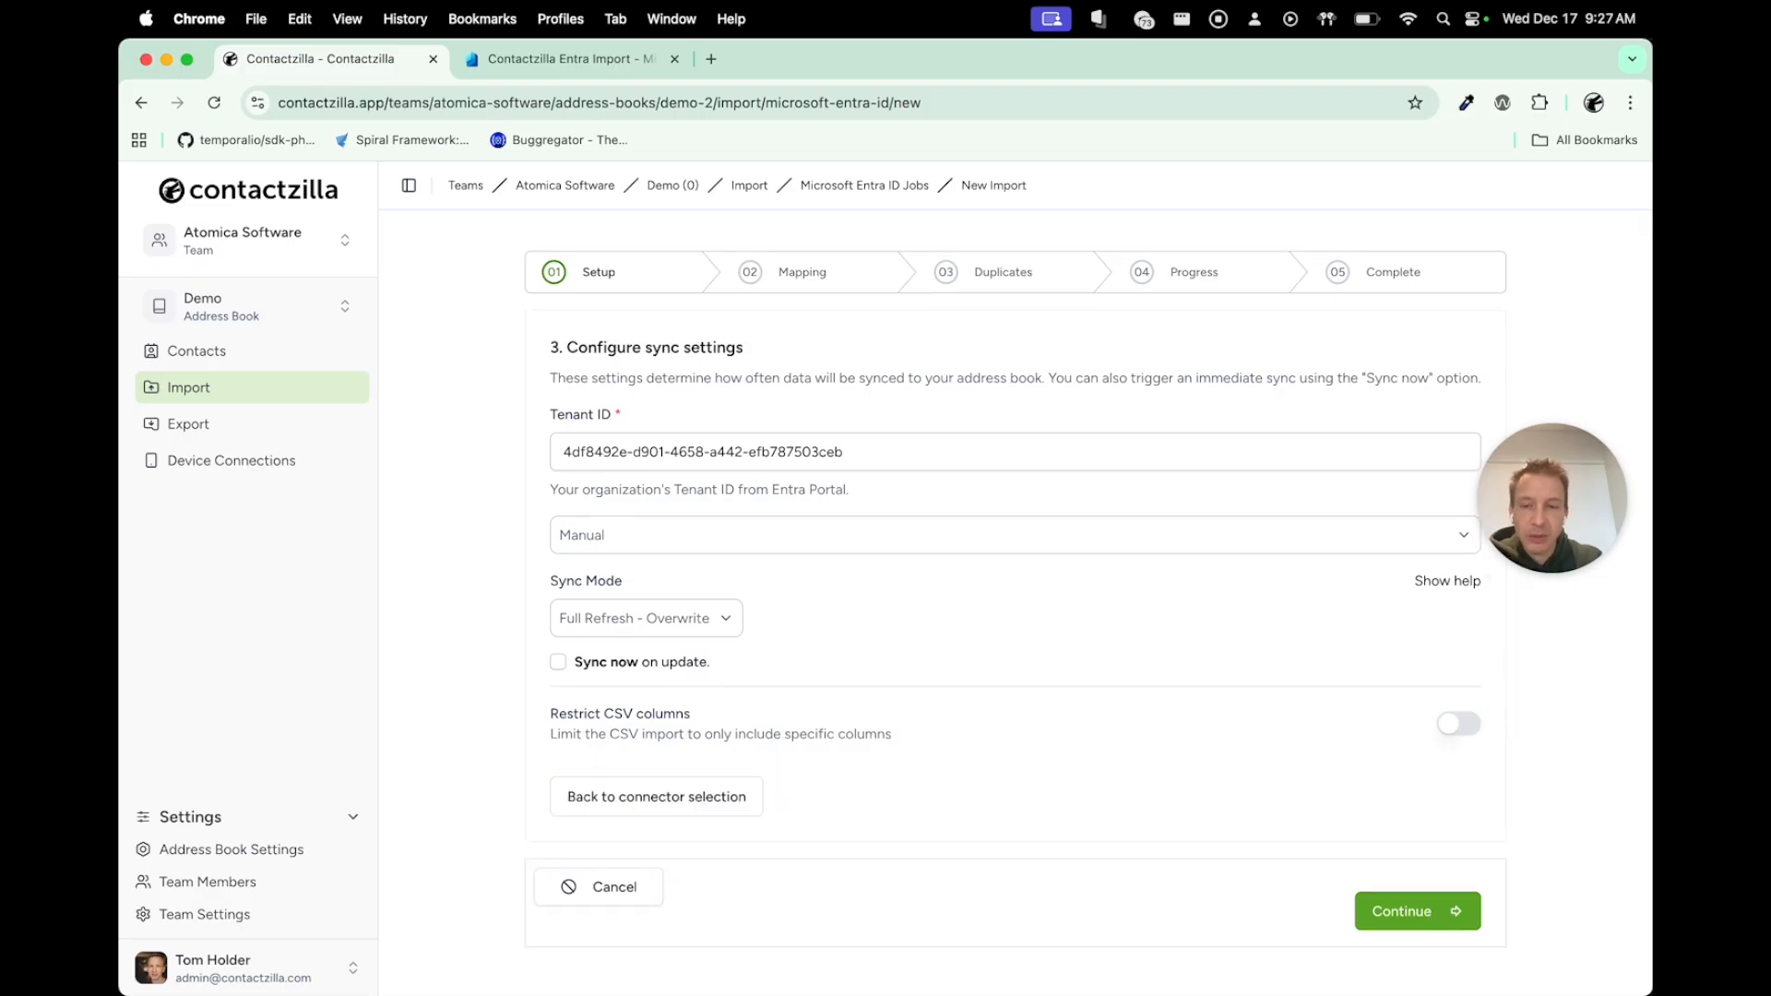
- Enable immediate sync on update and continue to the mapping stage of the import
click(558, 663)
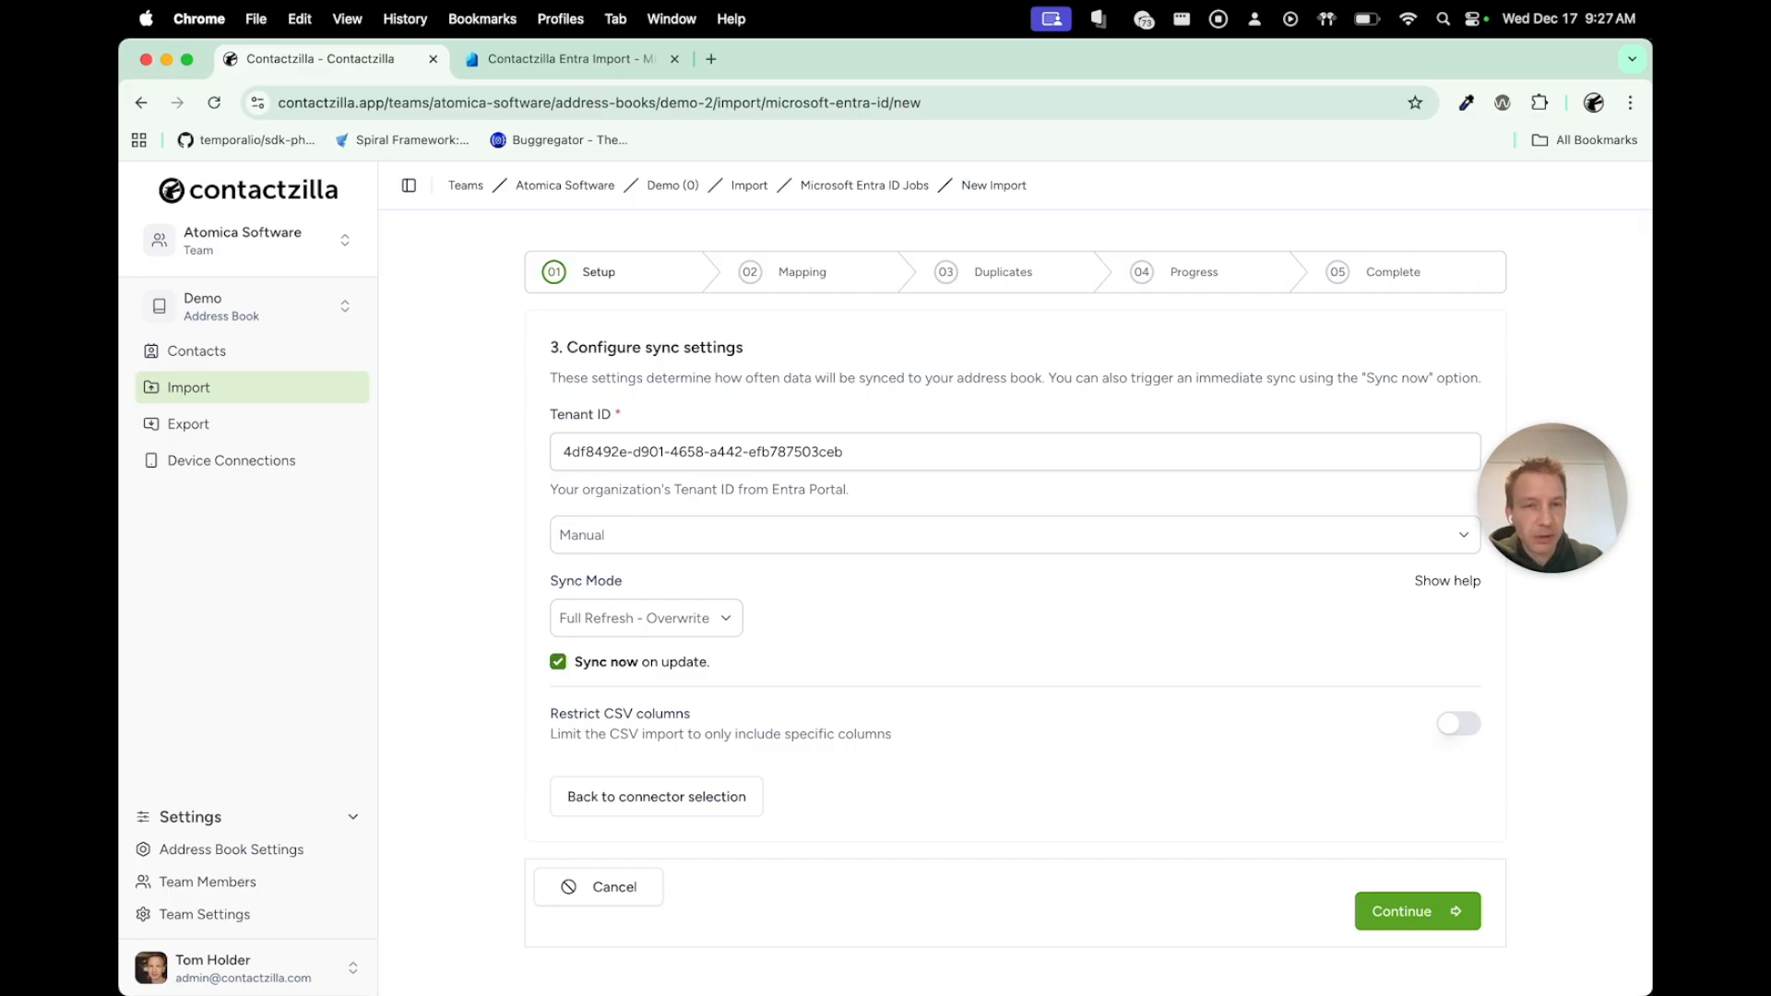
click(1418, 911)
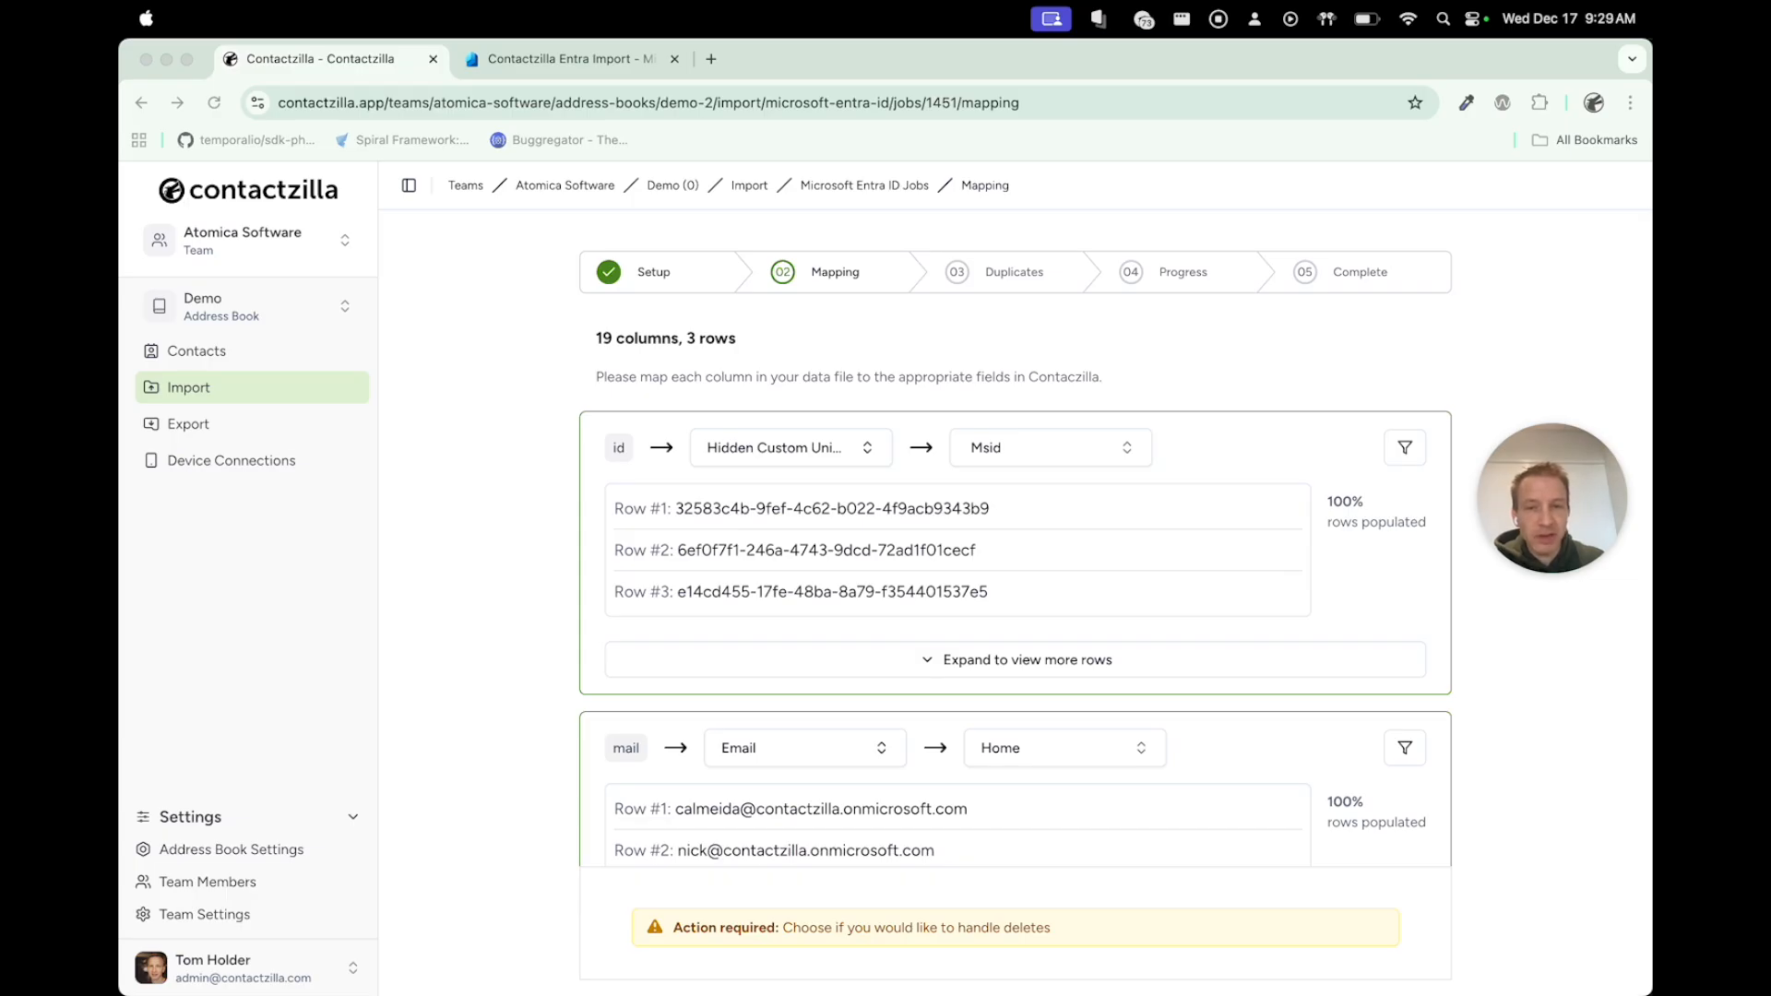
- Examine the target field and identifier options for the id column, along with its sample row values
click(780, 447)
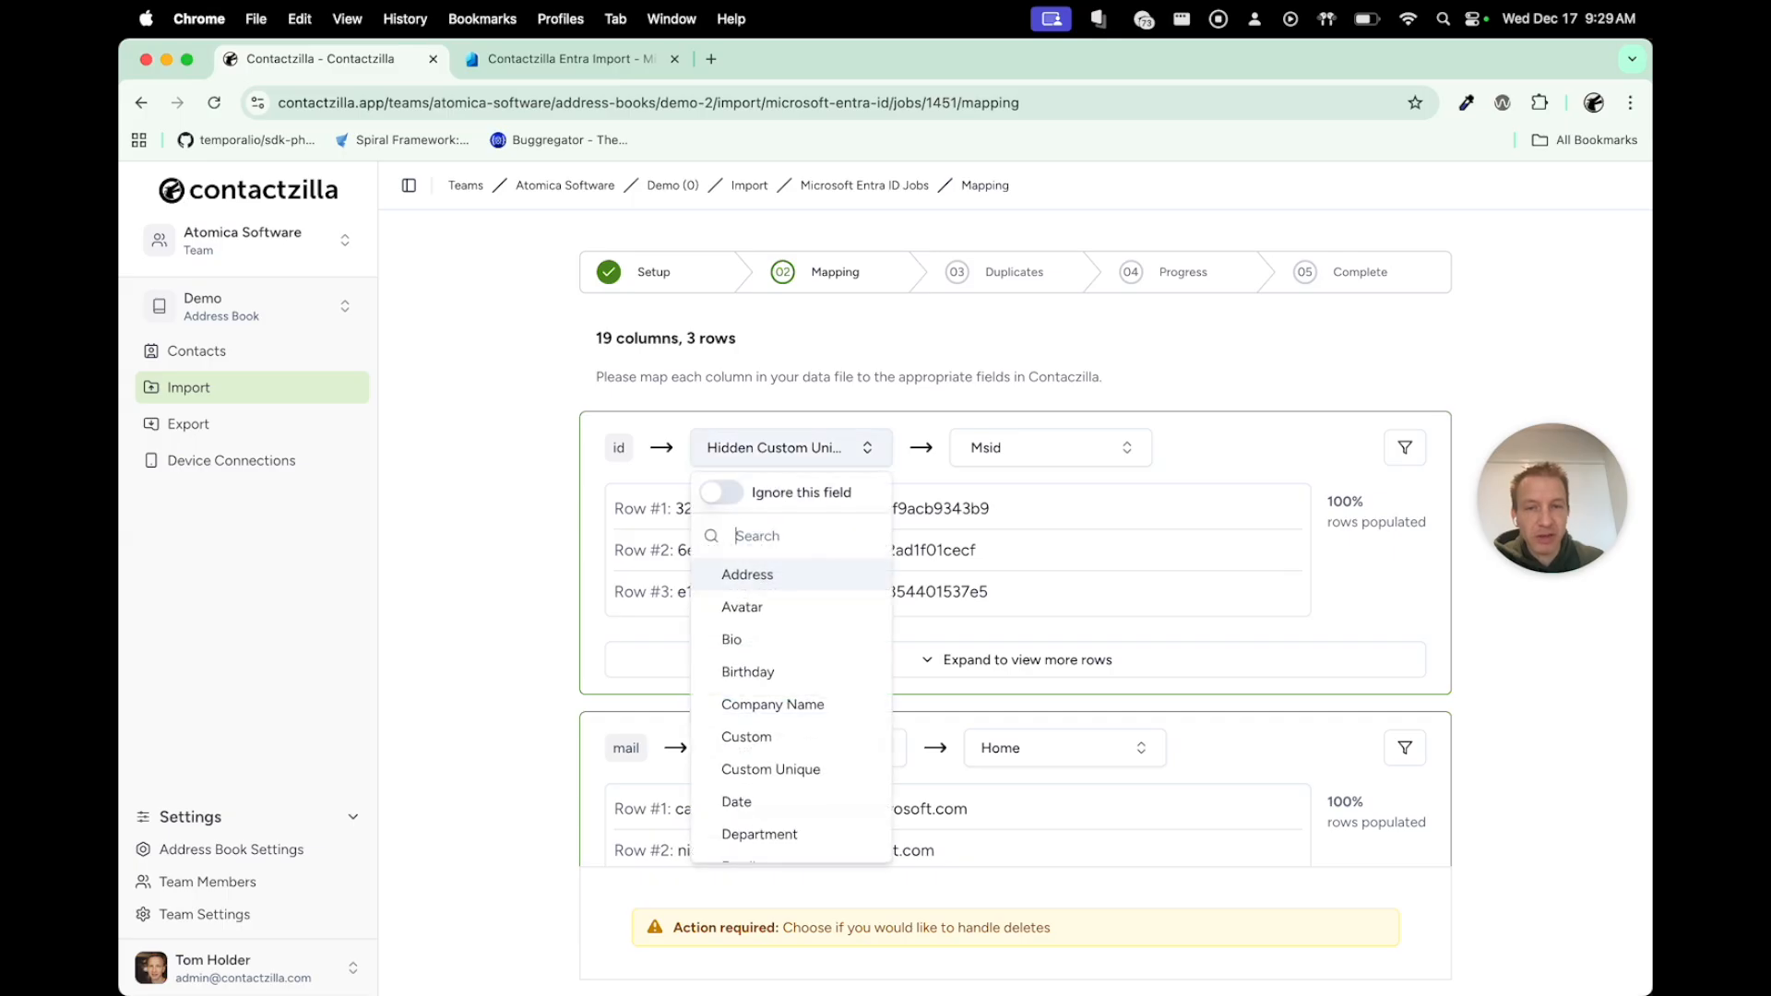
scroll(792, 741, down, 3)
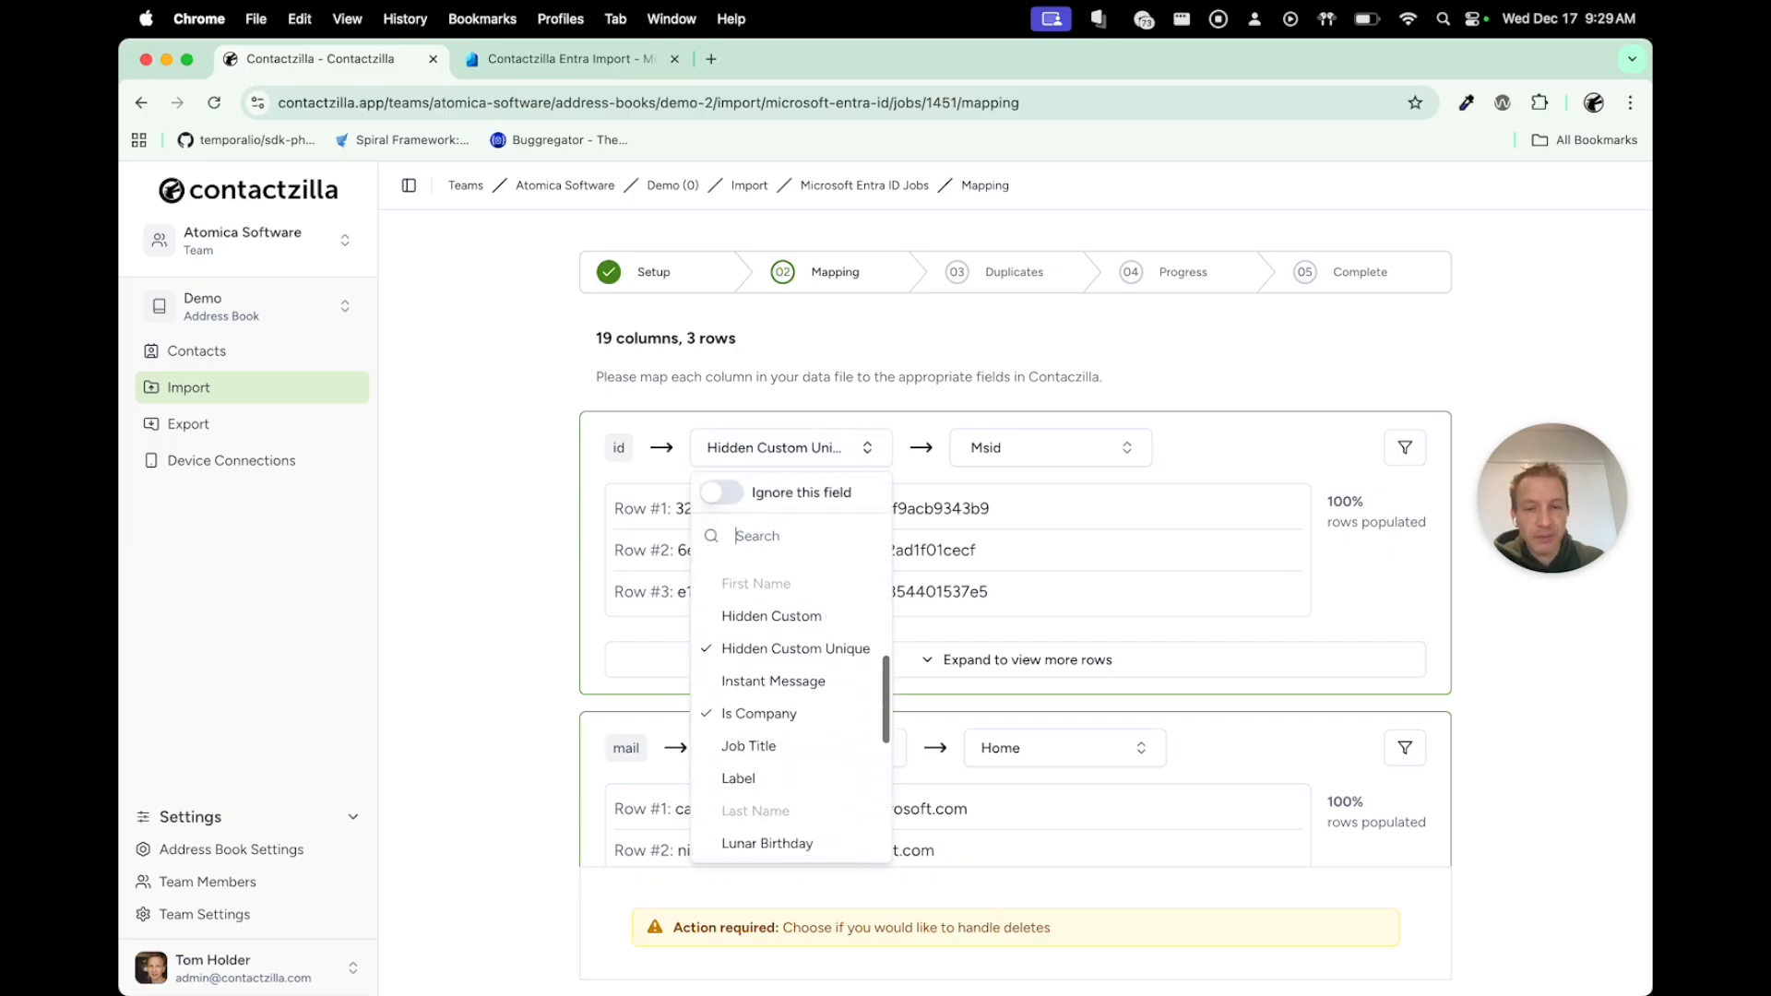
click(1043, 448)
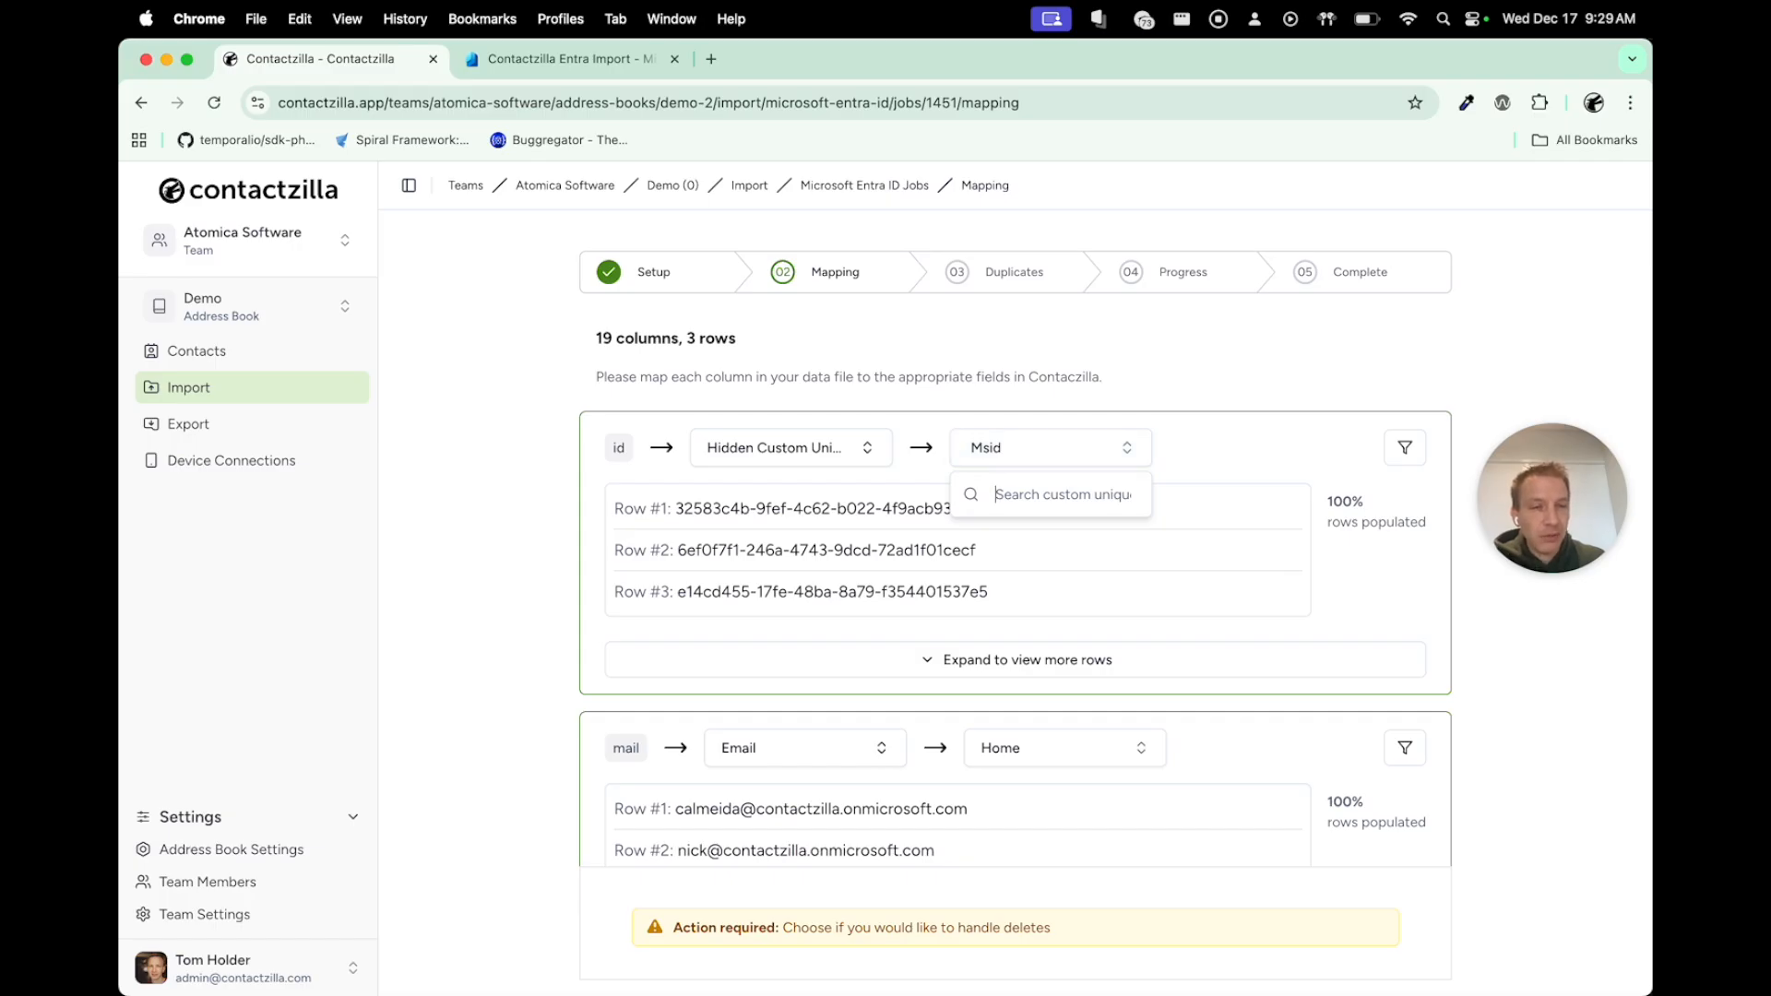
key(Escape)
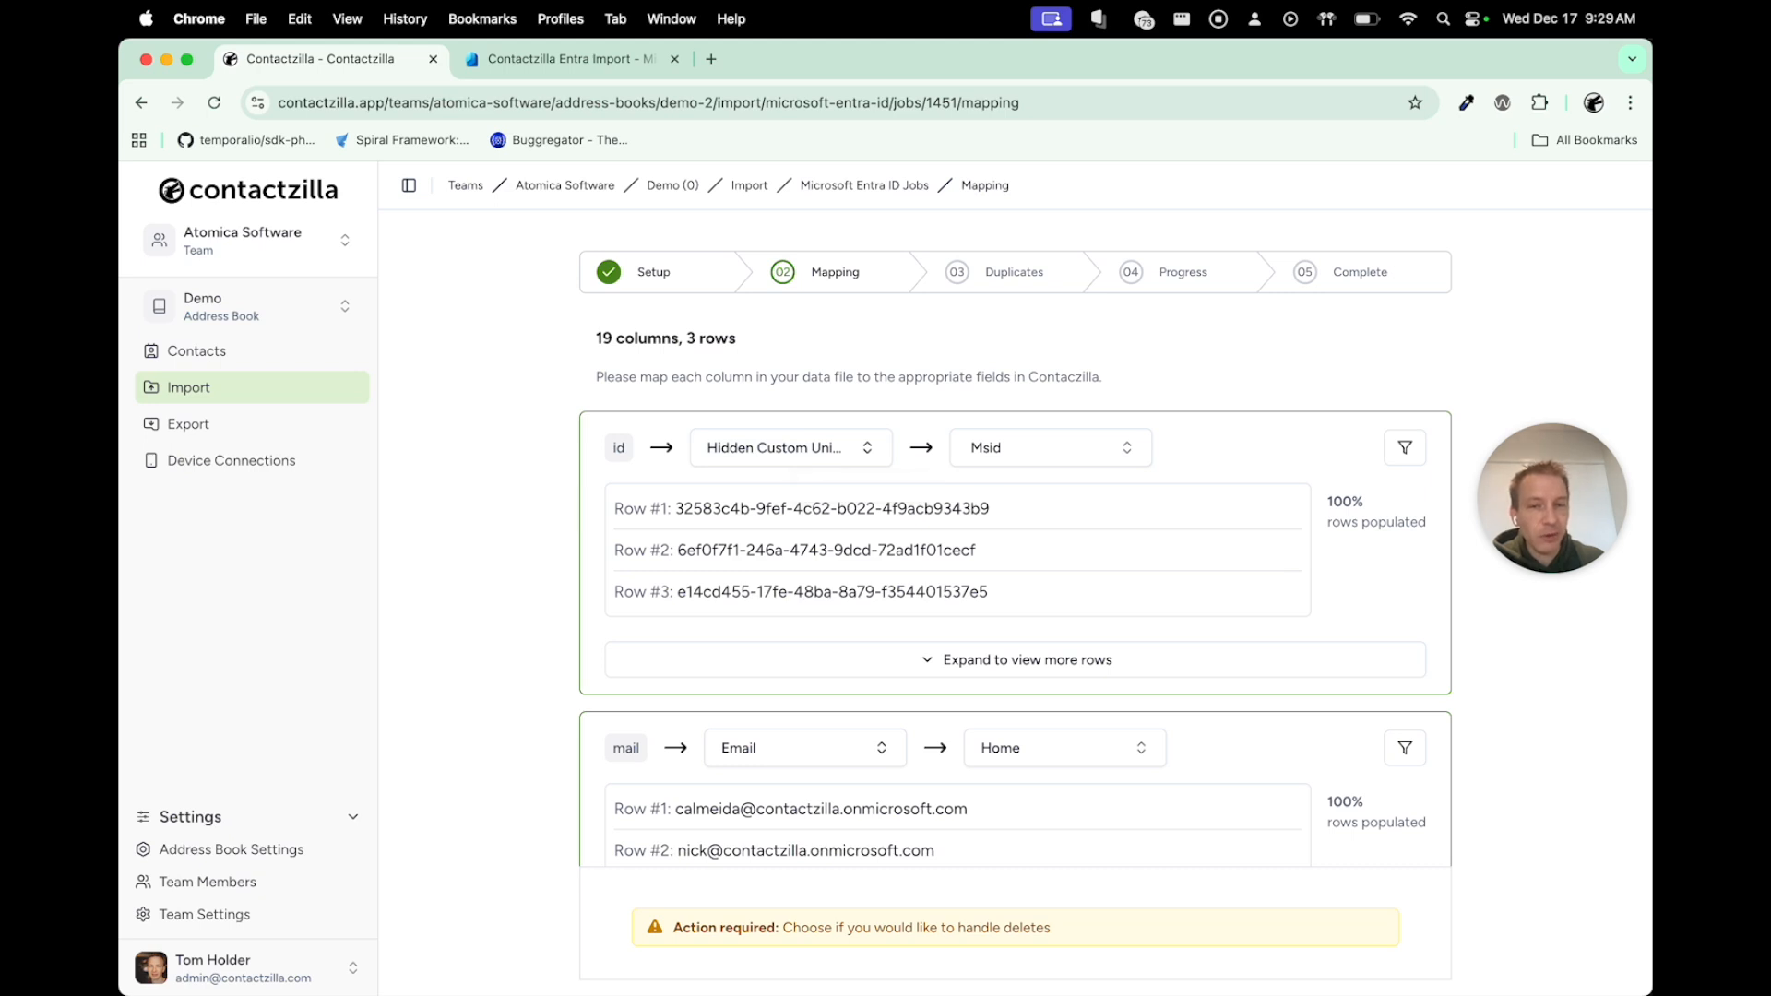
drag(684, 509, 990, 508)
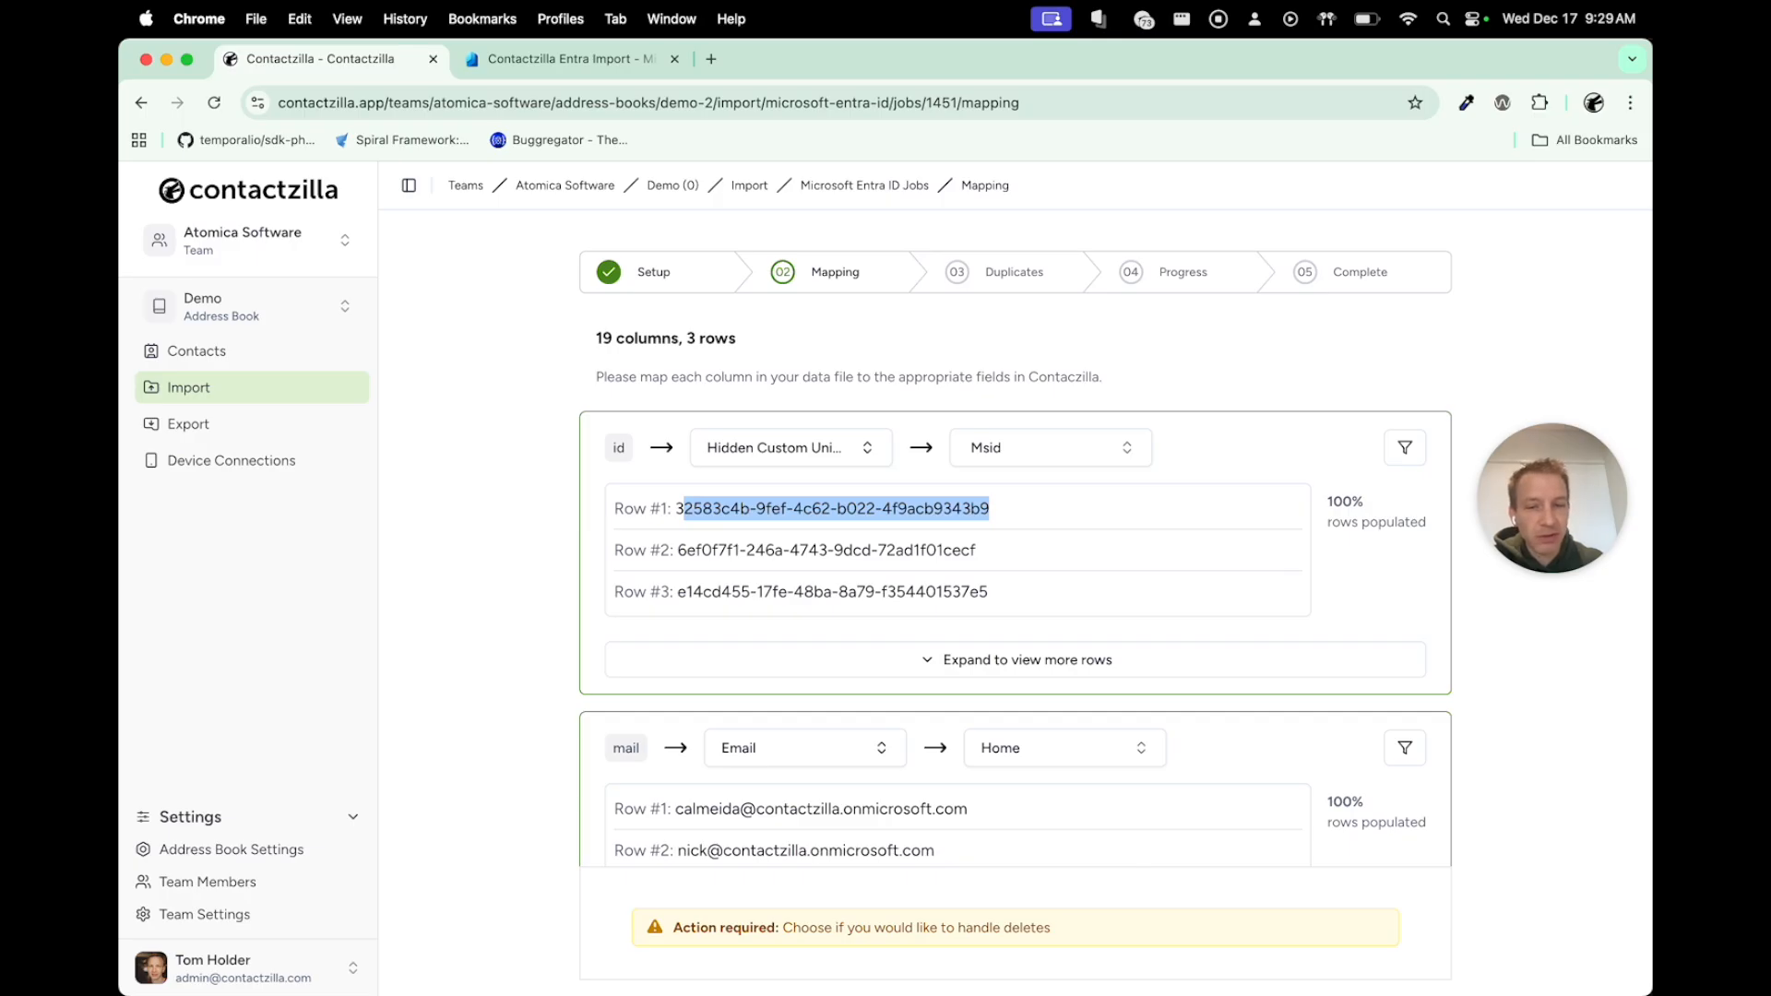
- Set the email type for the mail column to Work
scroll(1015, 544, down, 3)
scroll(1015, 544, up, 1)
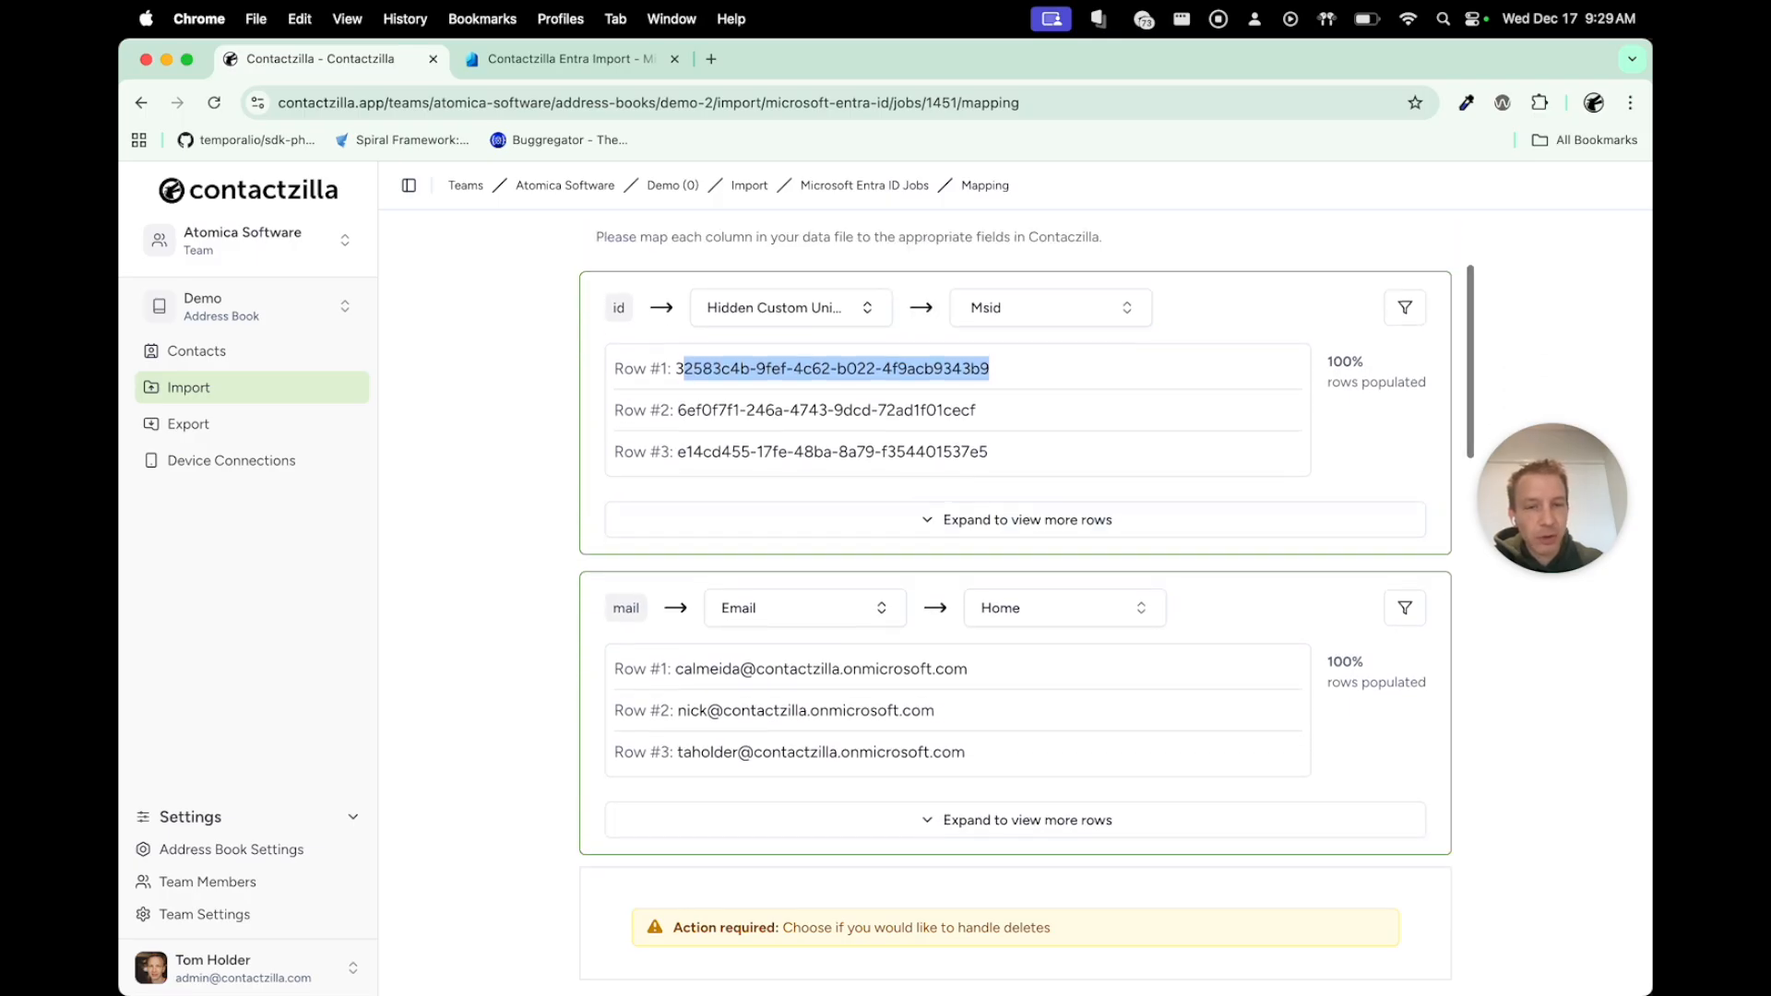
scroll(1015, 544, down, 2)
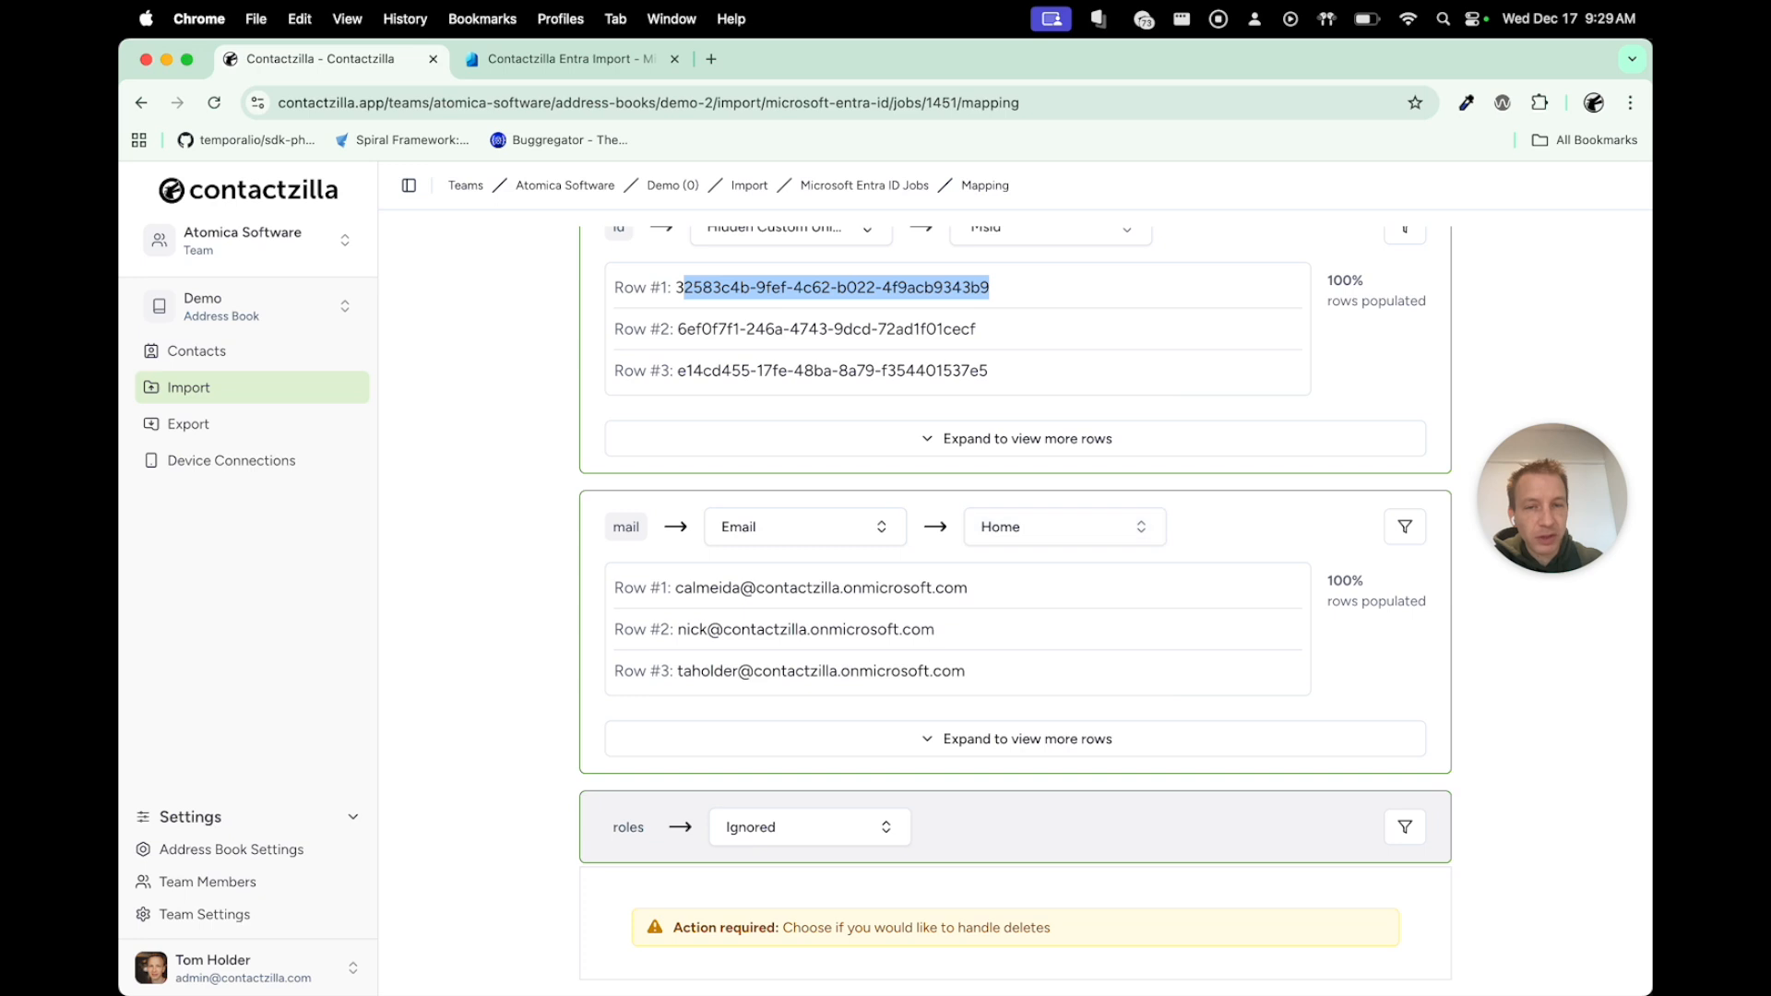
scroll(1015, 544, down, 3)
click(1065, 364)
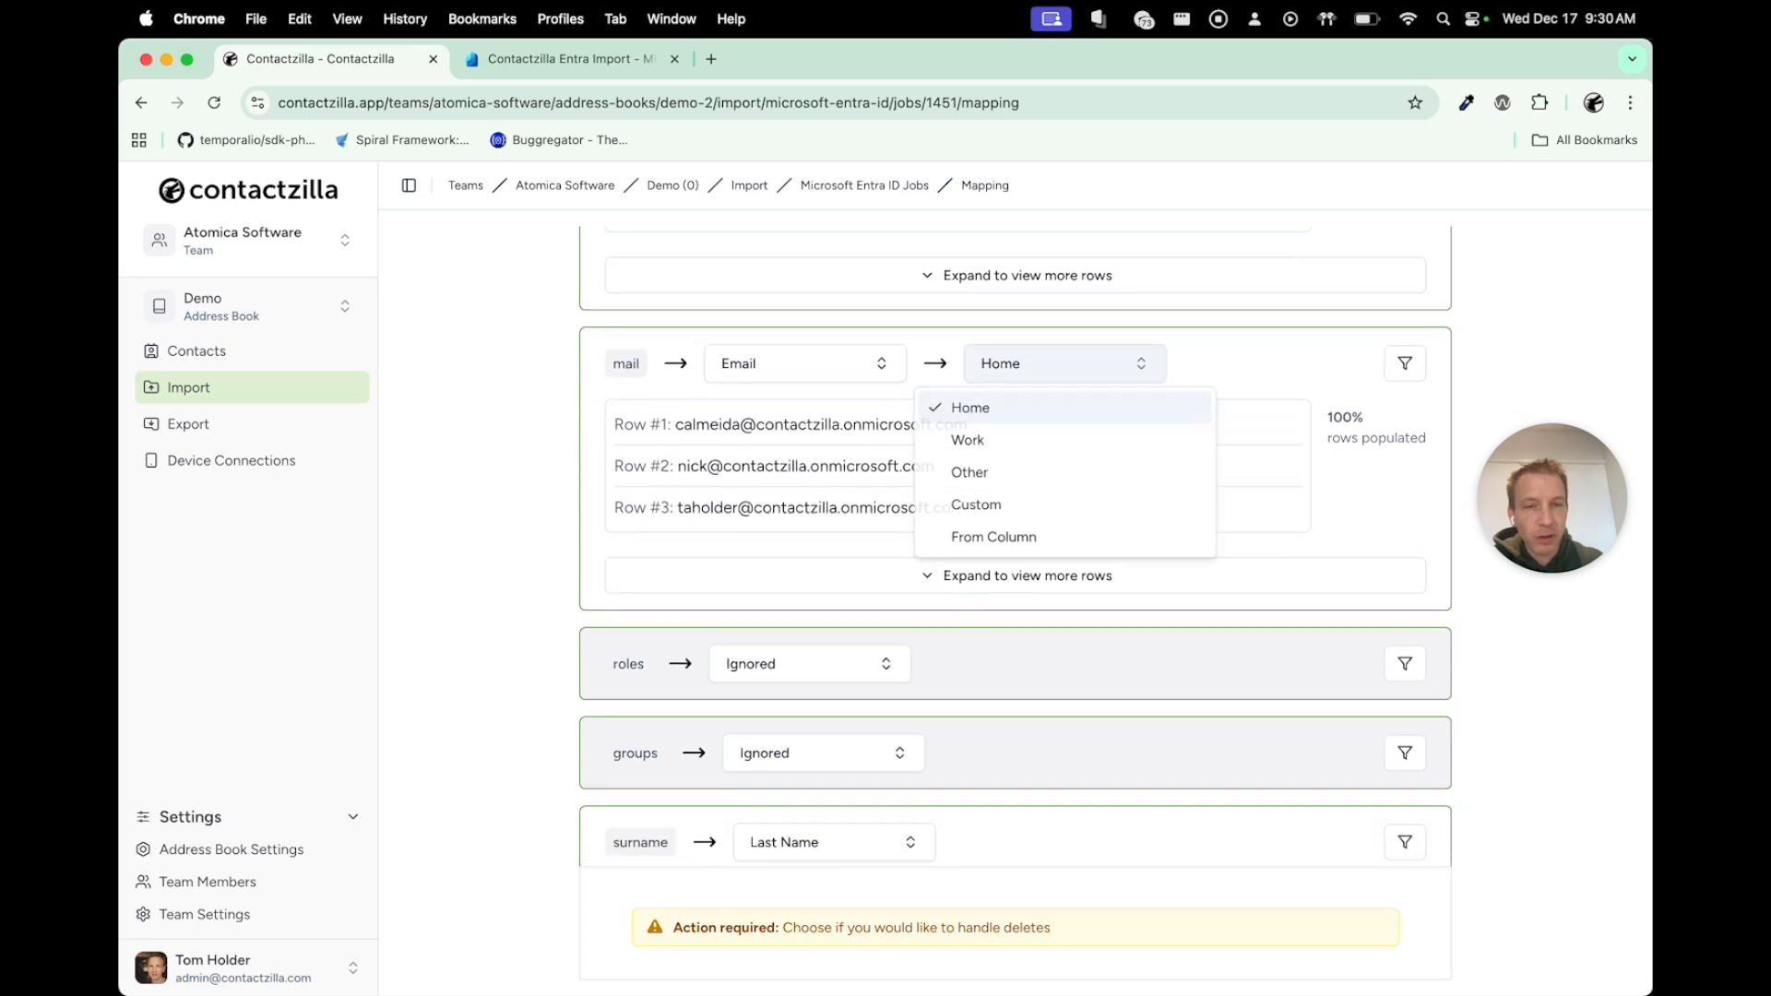
click(1064, 441)
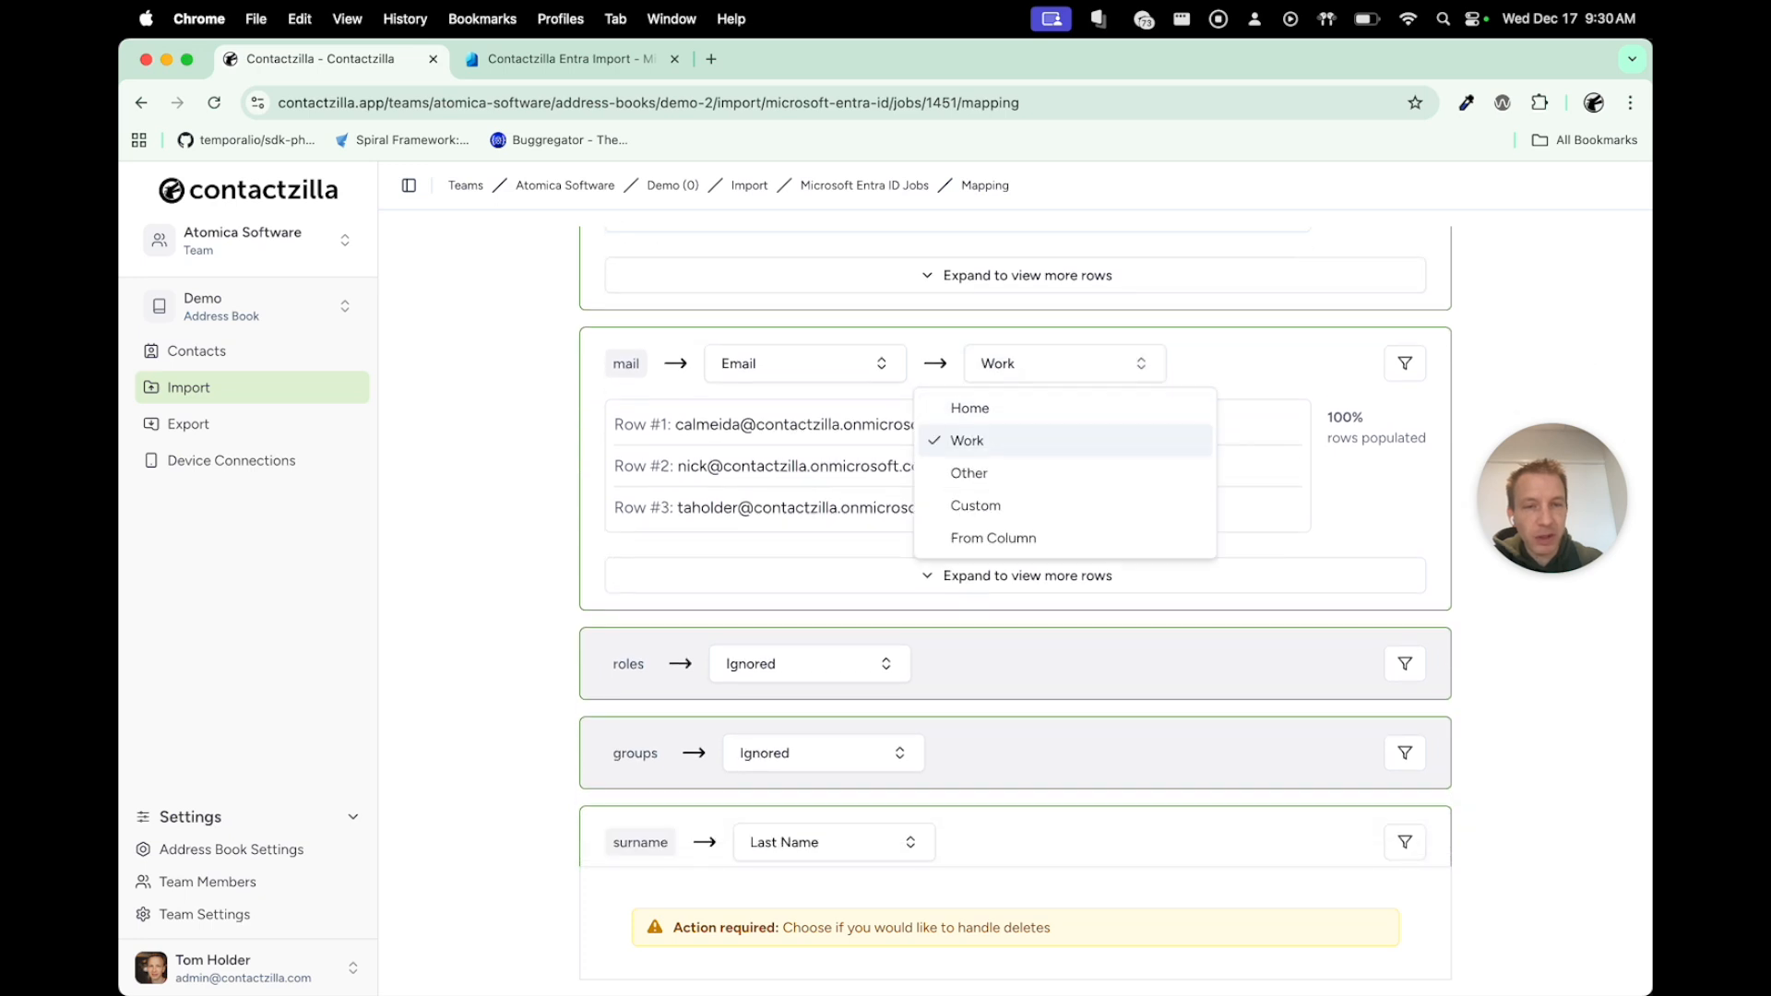
- Check the mapping of the roles column and stop ignoring the groups column
scroll(1015, 544, down, 2)
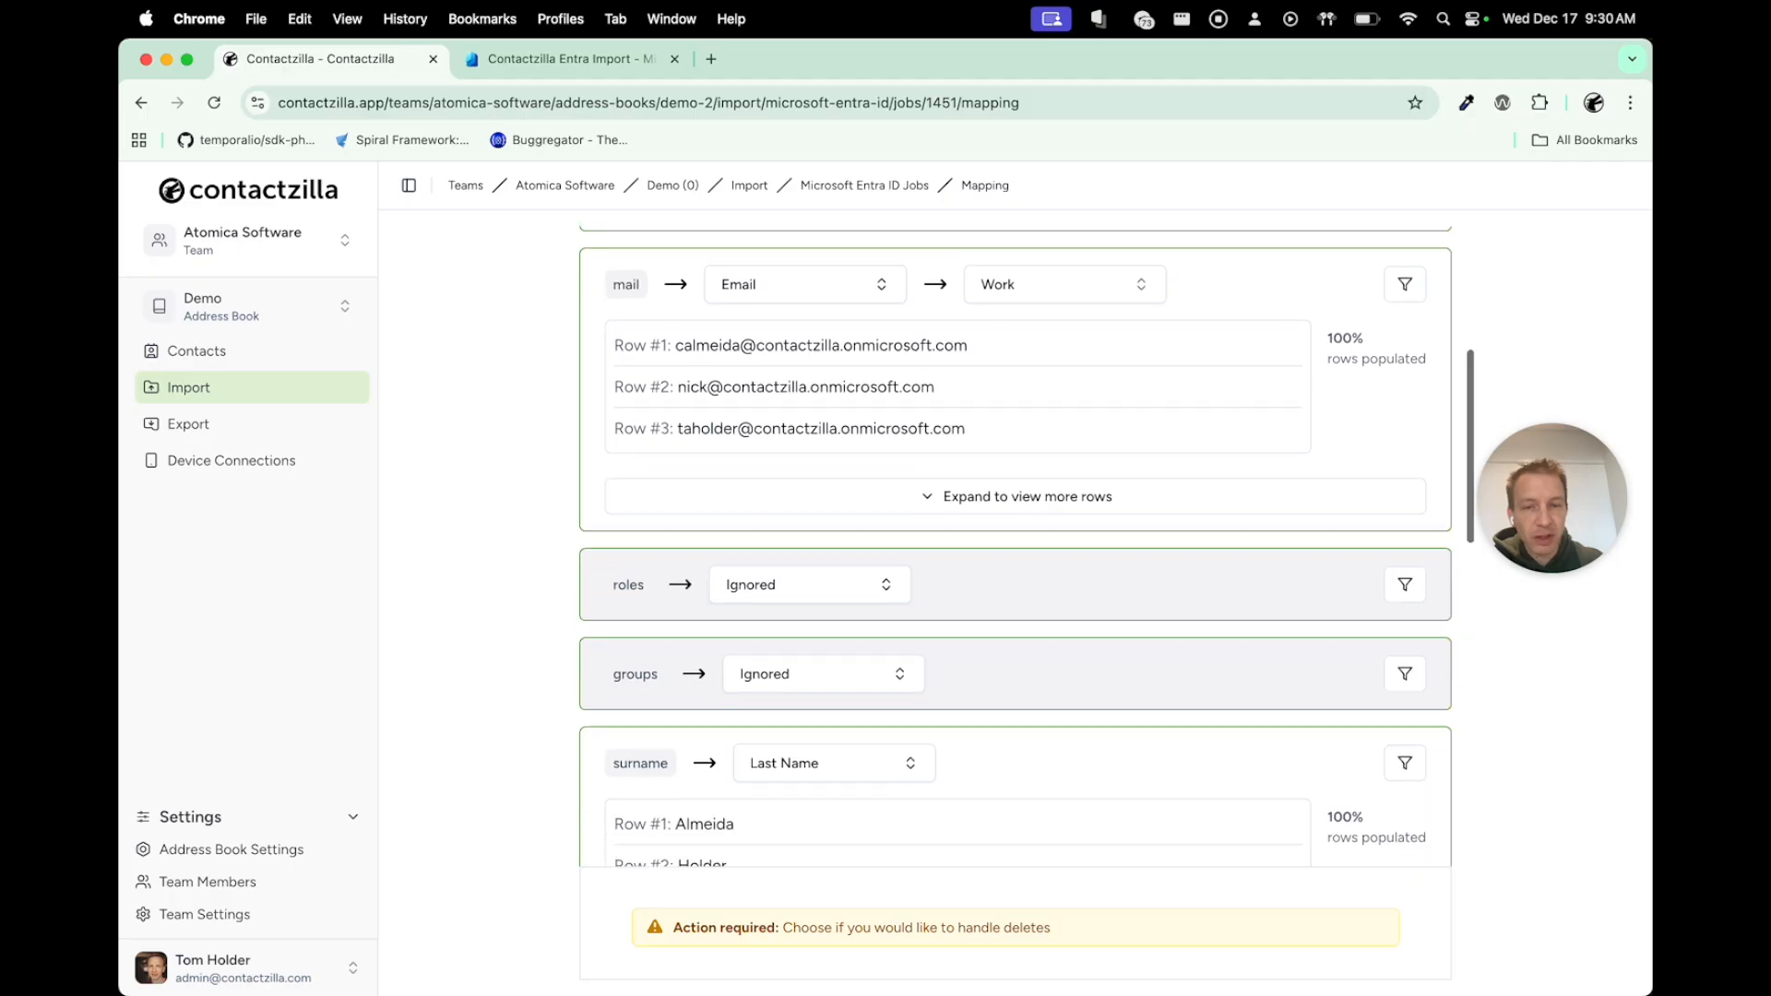
scroll(803, 461, down, 3)
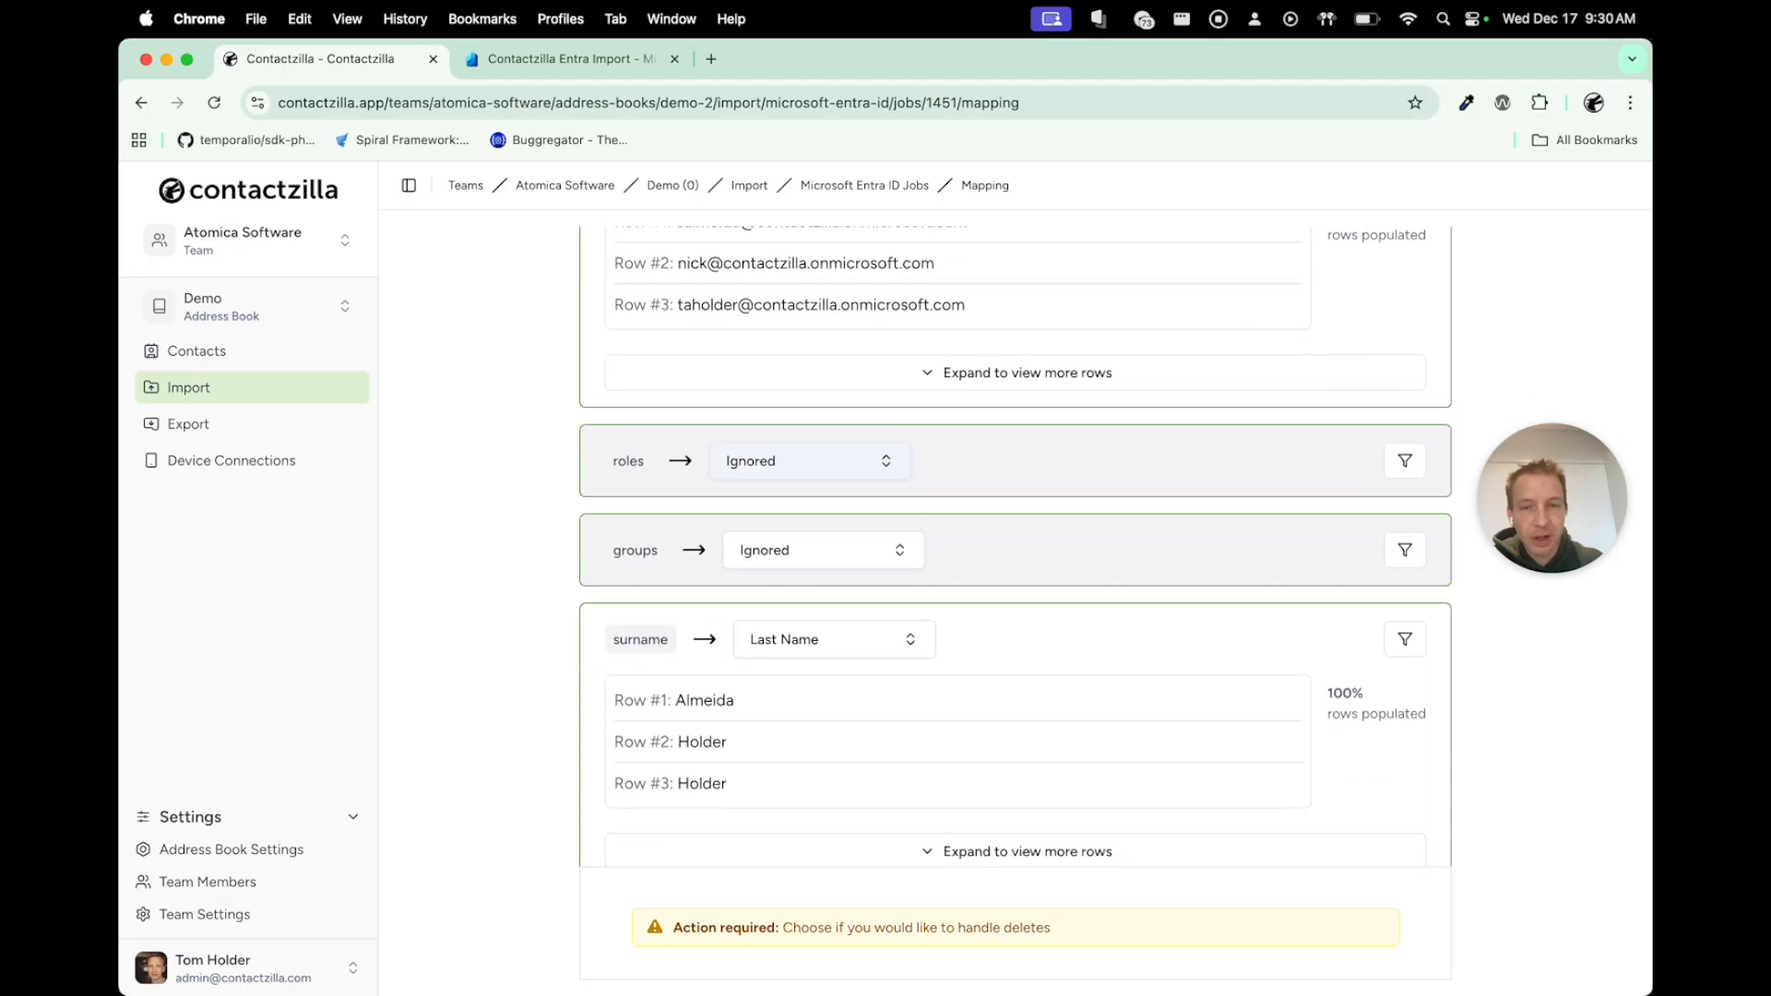
click(811, 461)
click(987, 507)
click(823, 551)
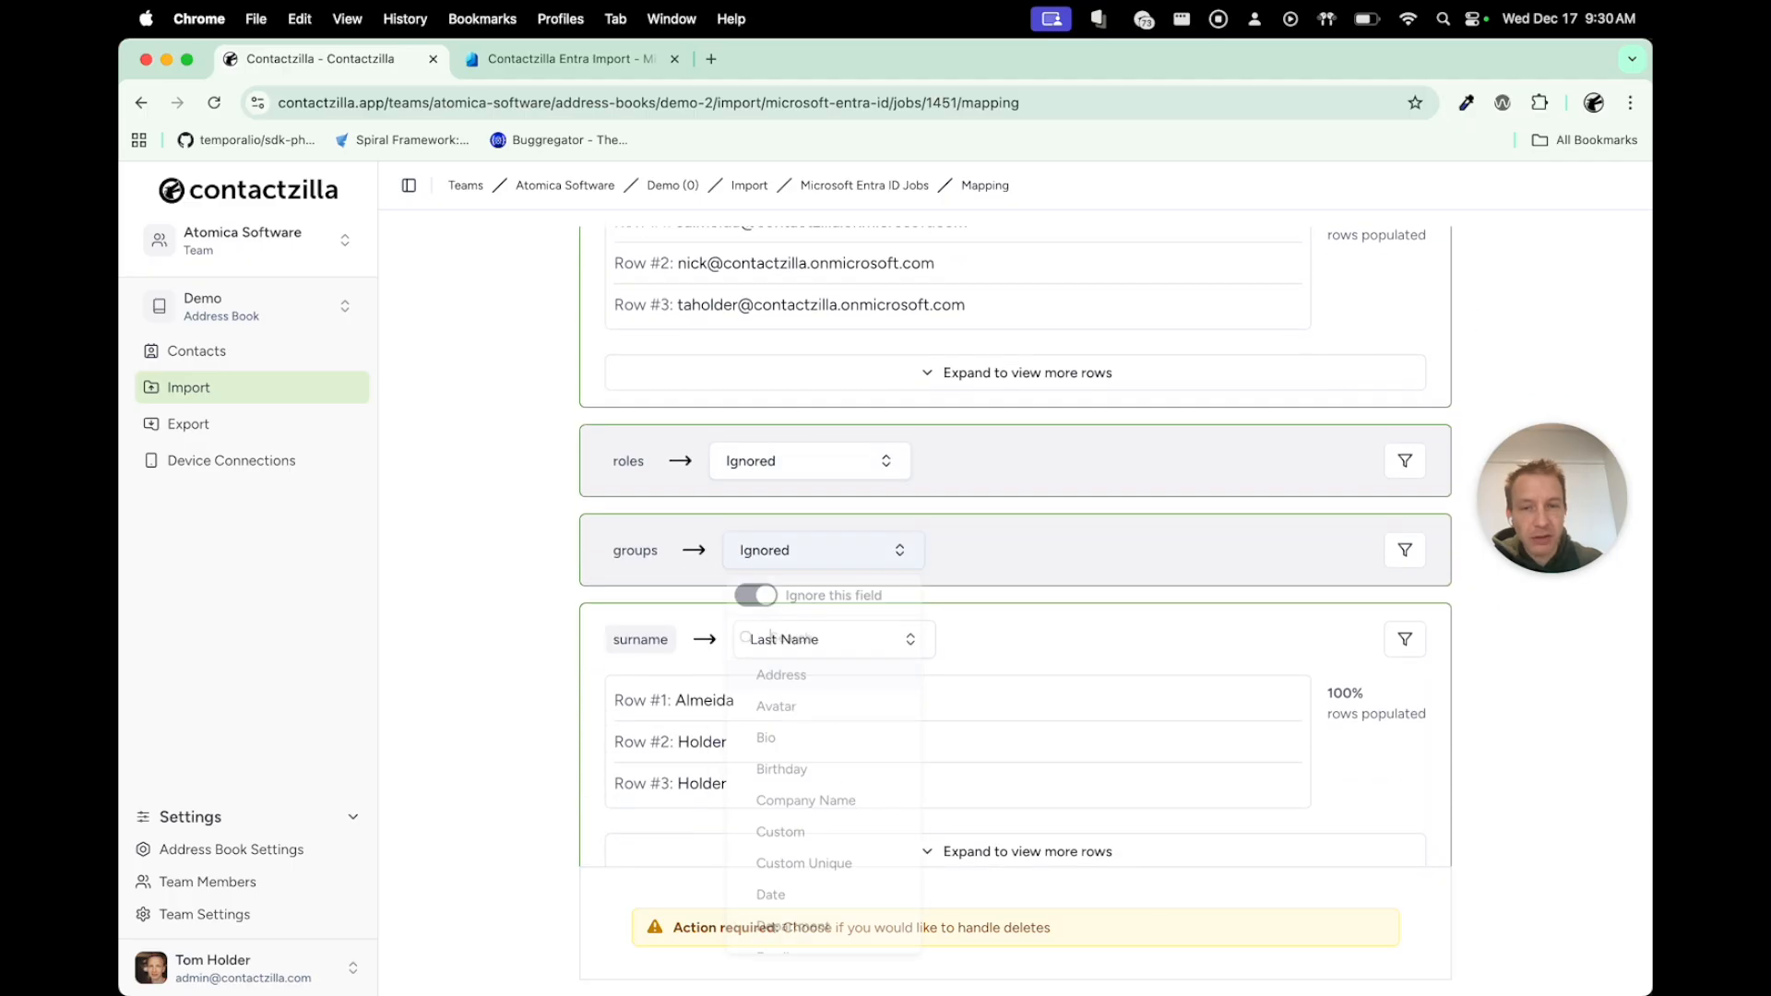
click(754, 595)
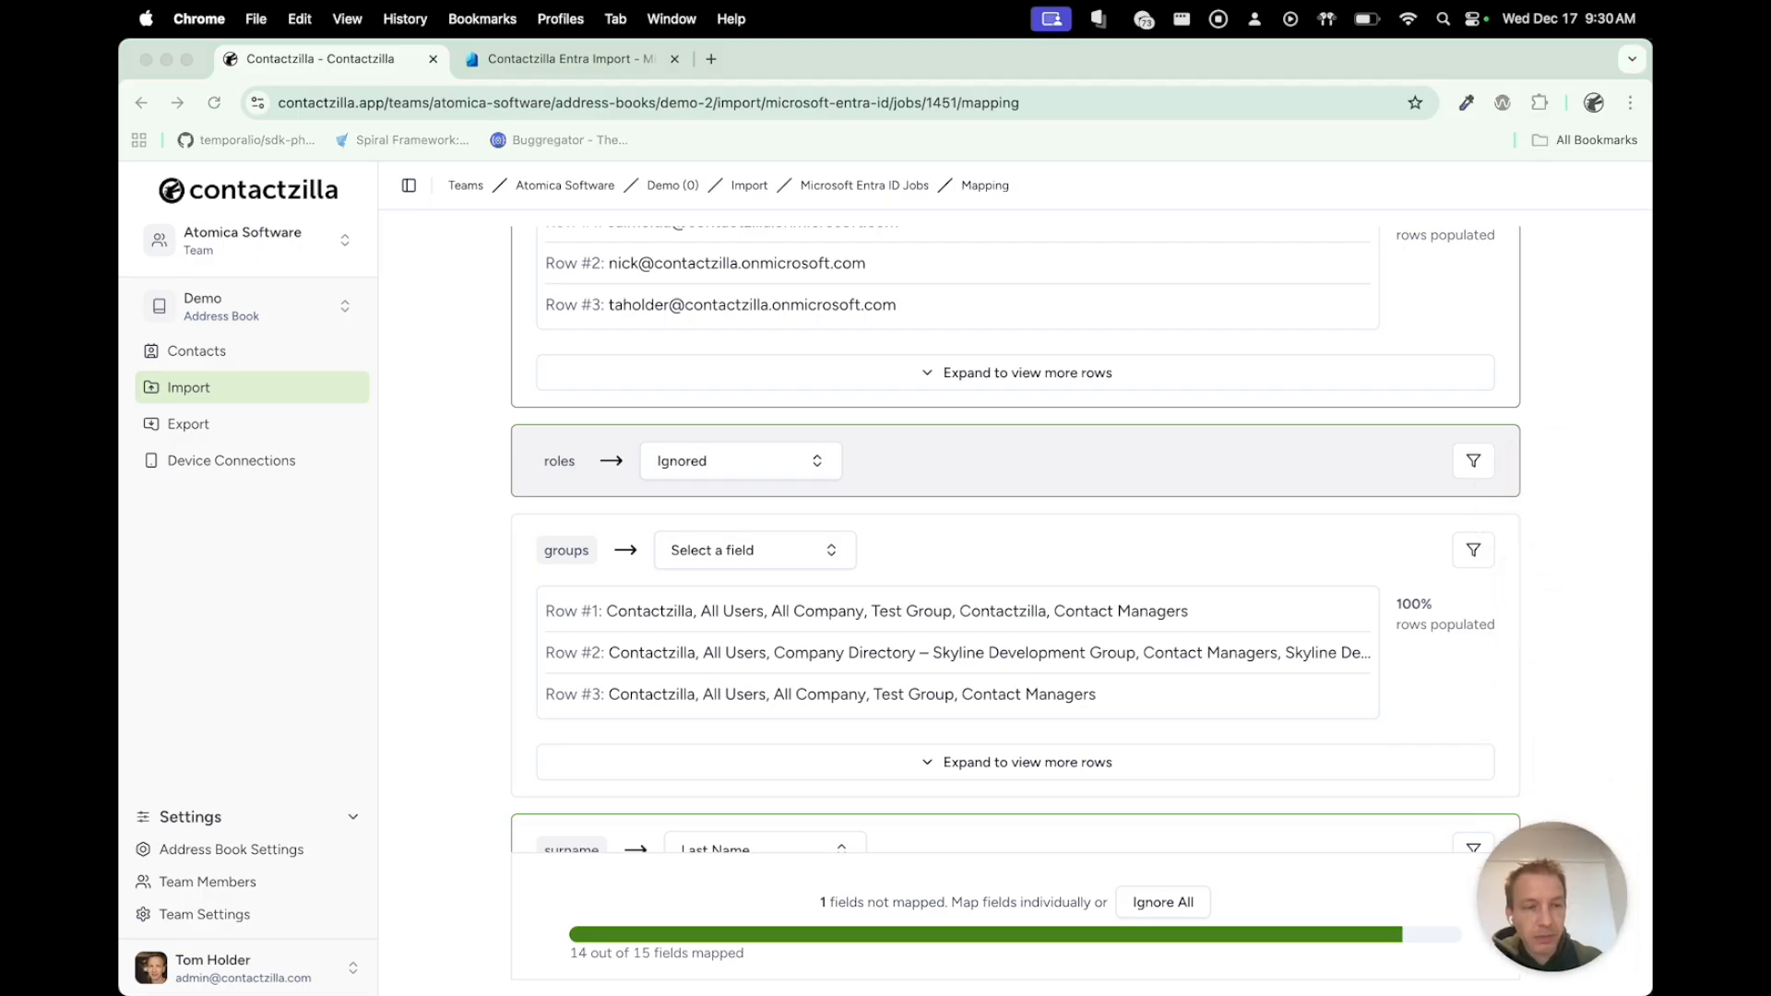
- Try the Matching Value filter on the groups column, then disable it and close the filter options
click(1473, 551)
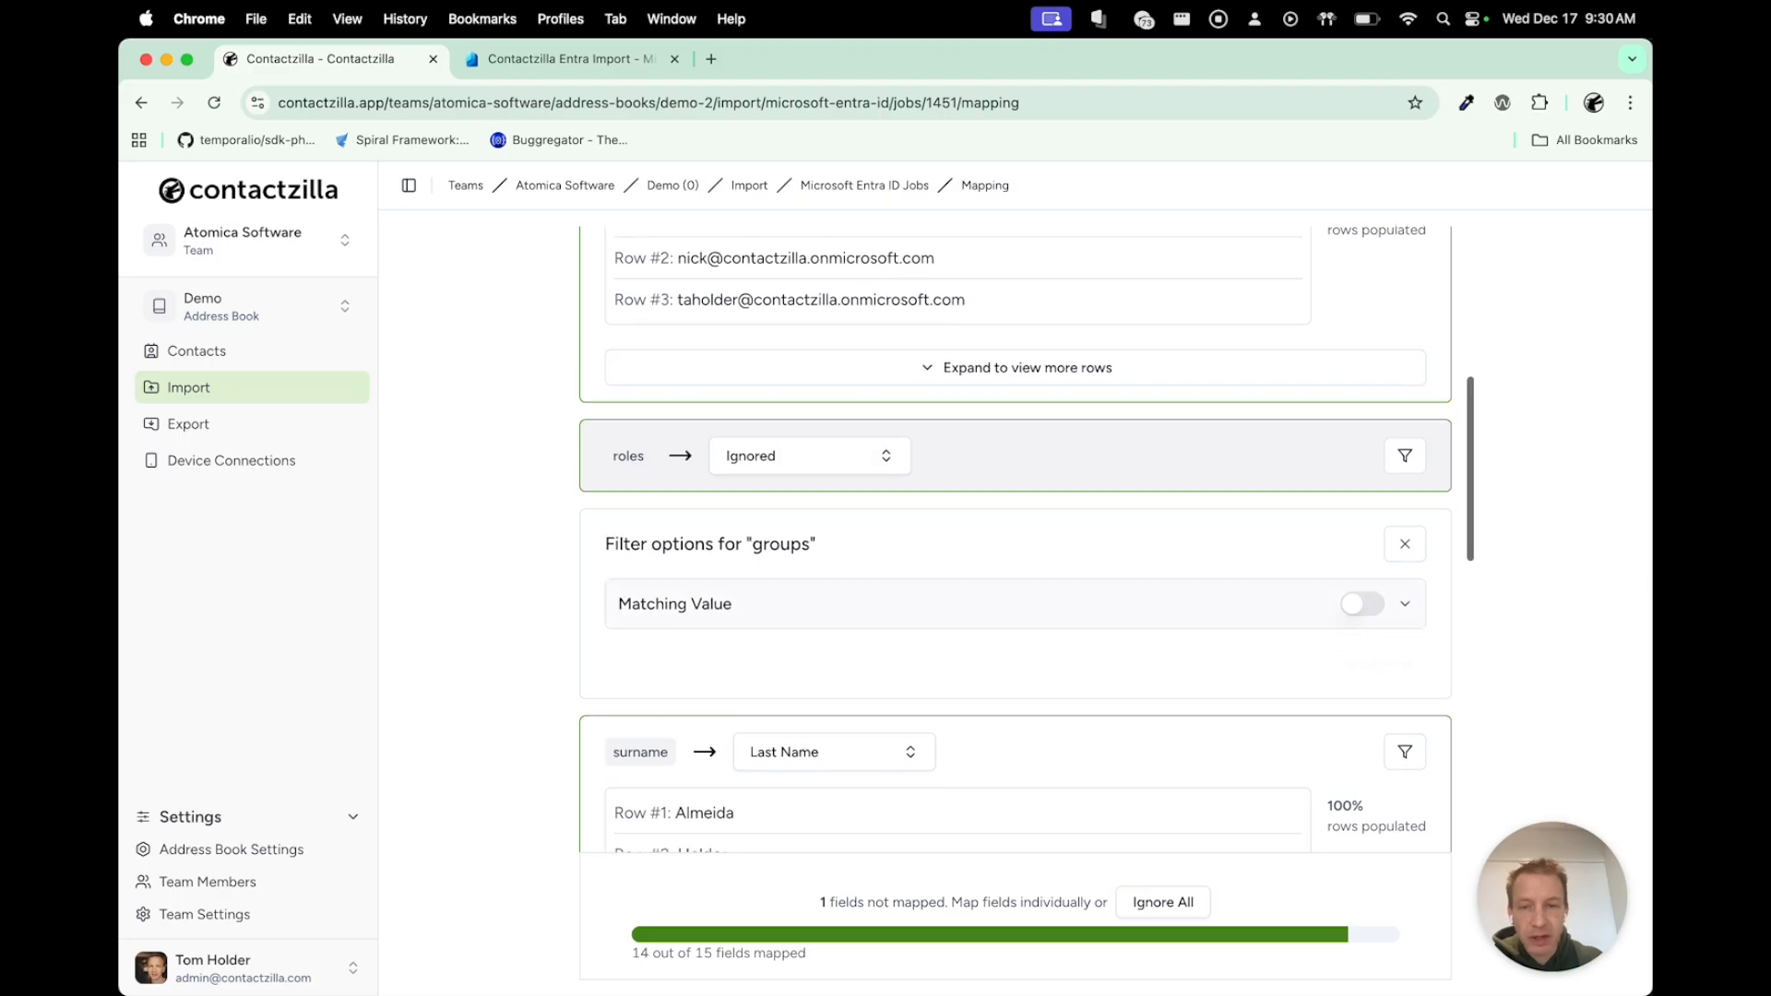
scroll(1015, 554, down, 2)
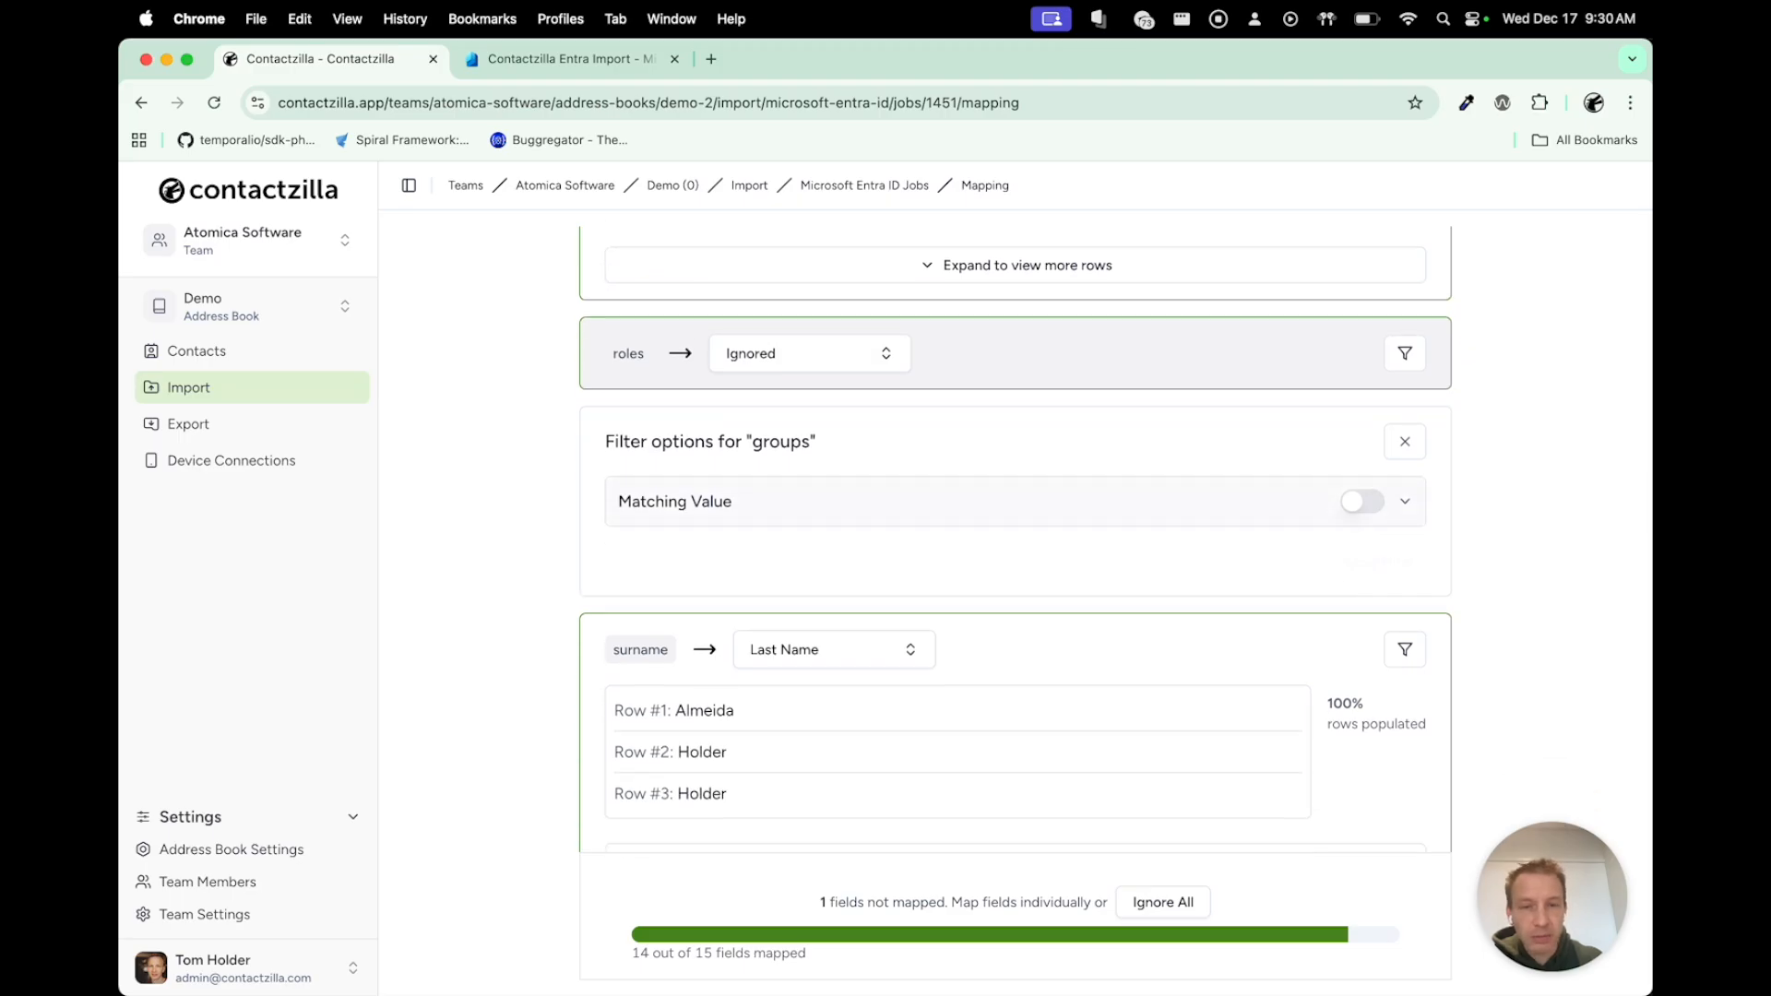
click(1363, 502)
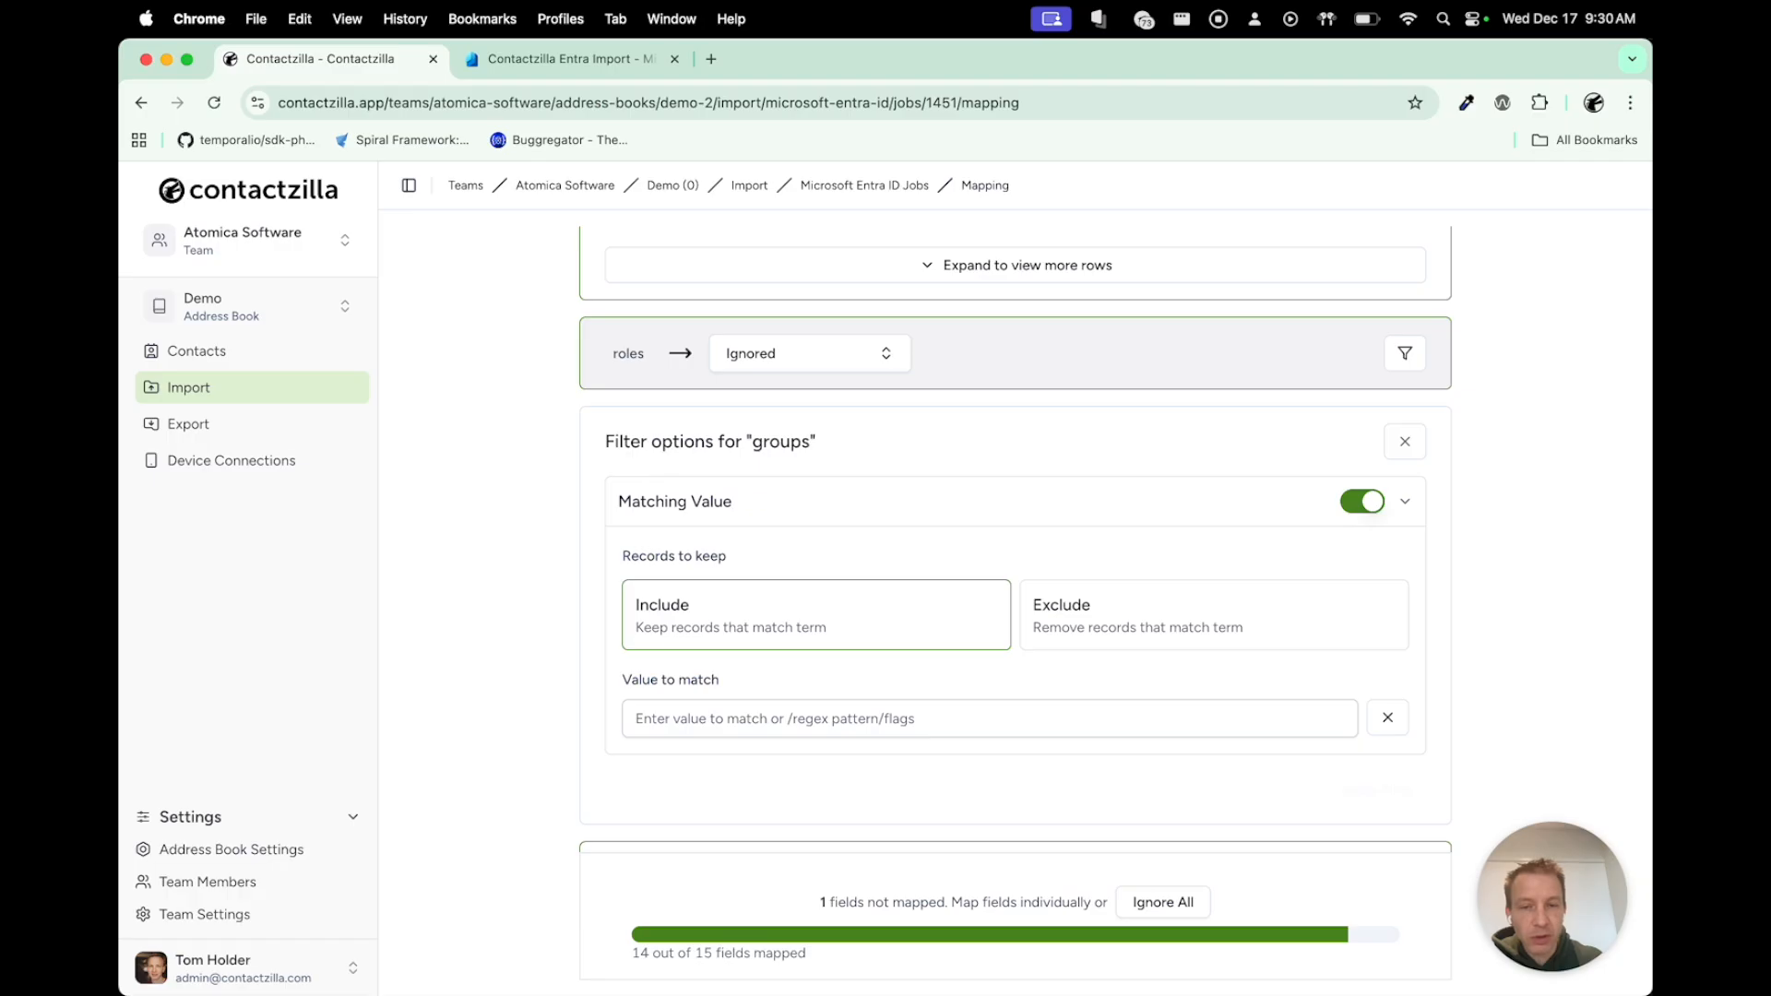
click(989, 719)
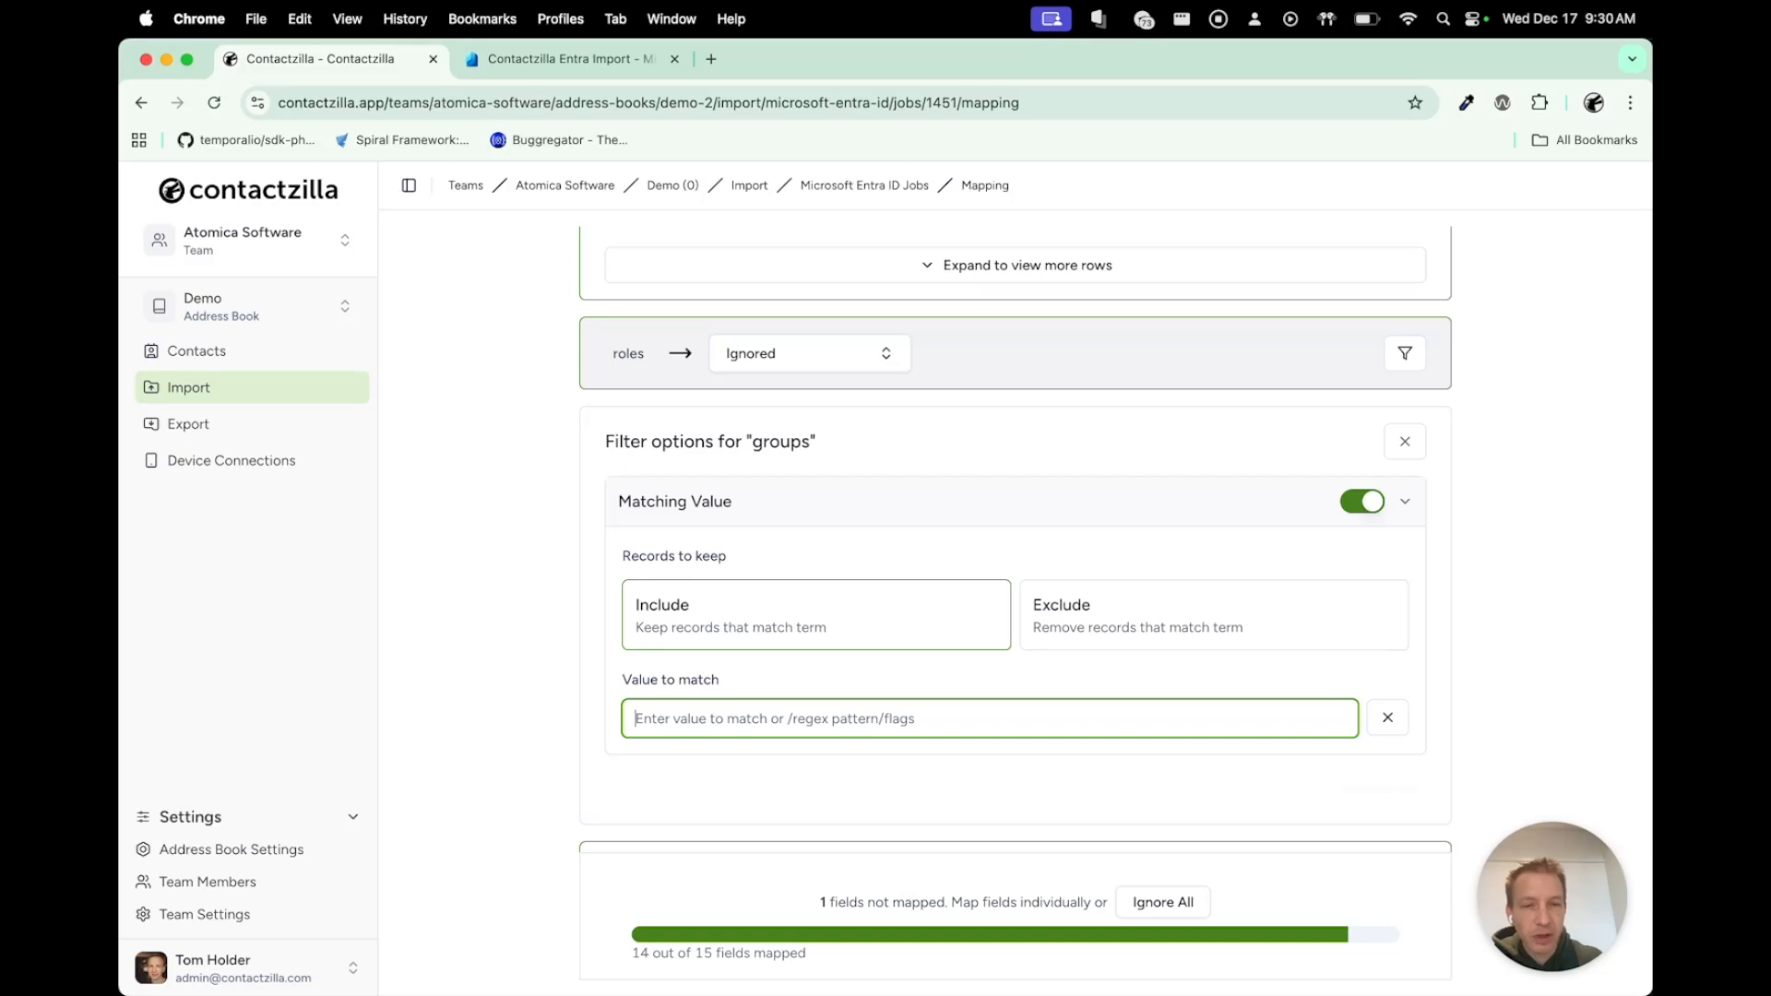
click(1362, 502)
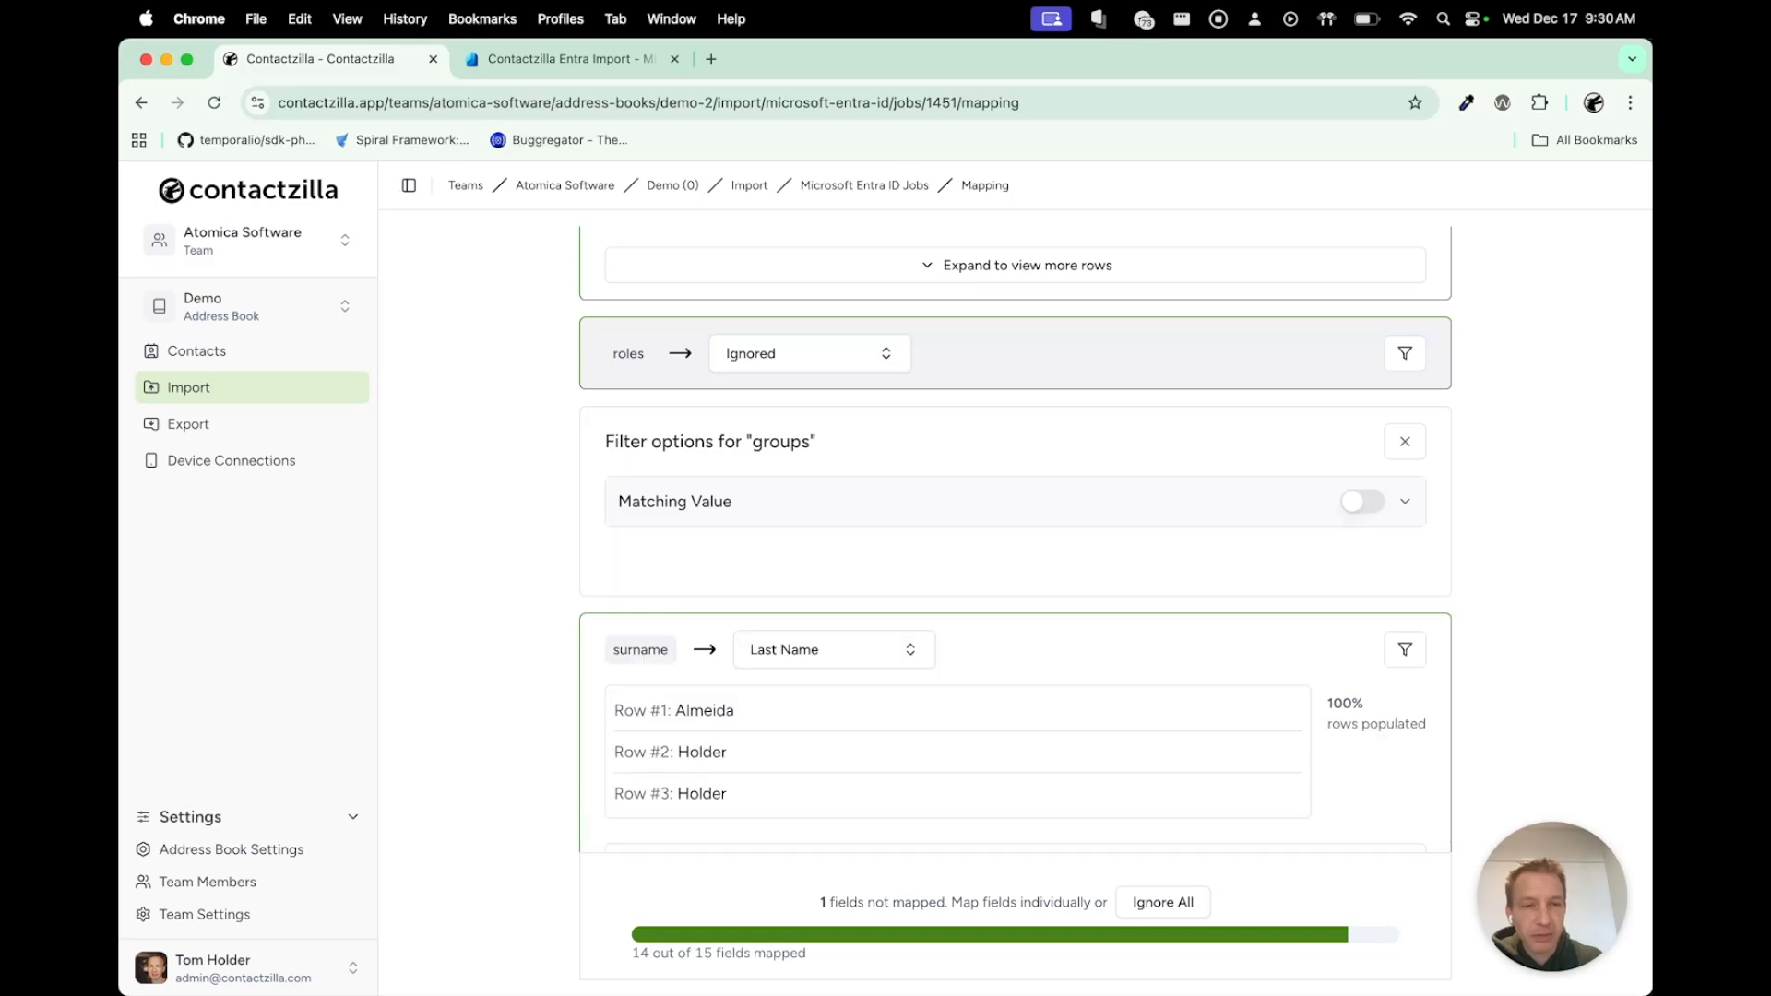
click(1405, 441)
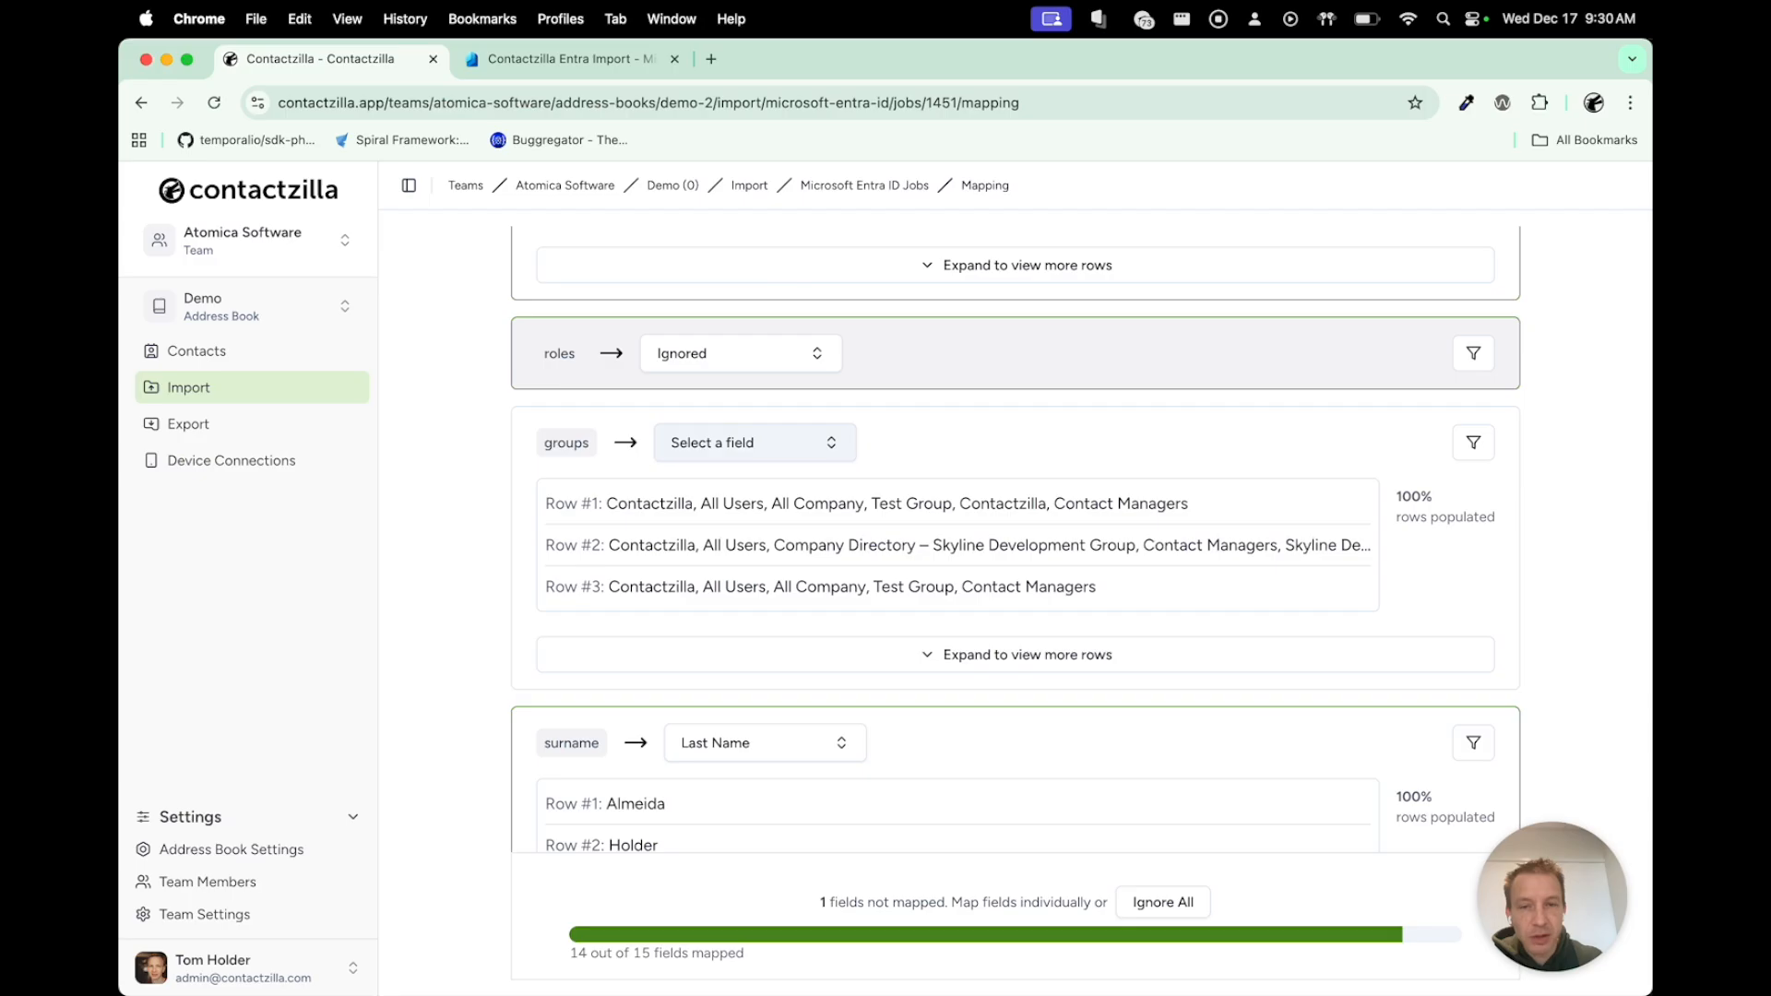
- Look through the available target fields for the groups column and set the column back to ignored
click(754, 443)
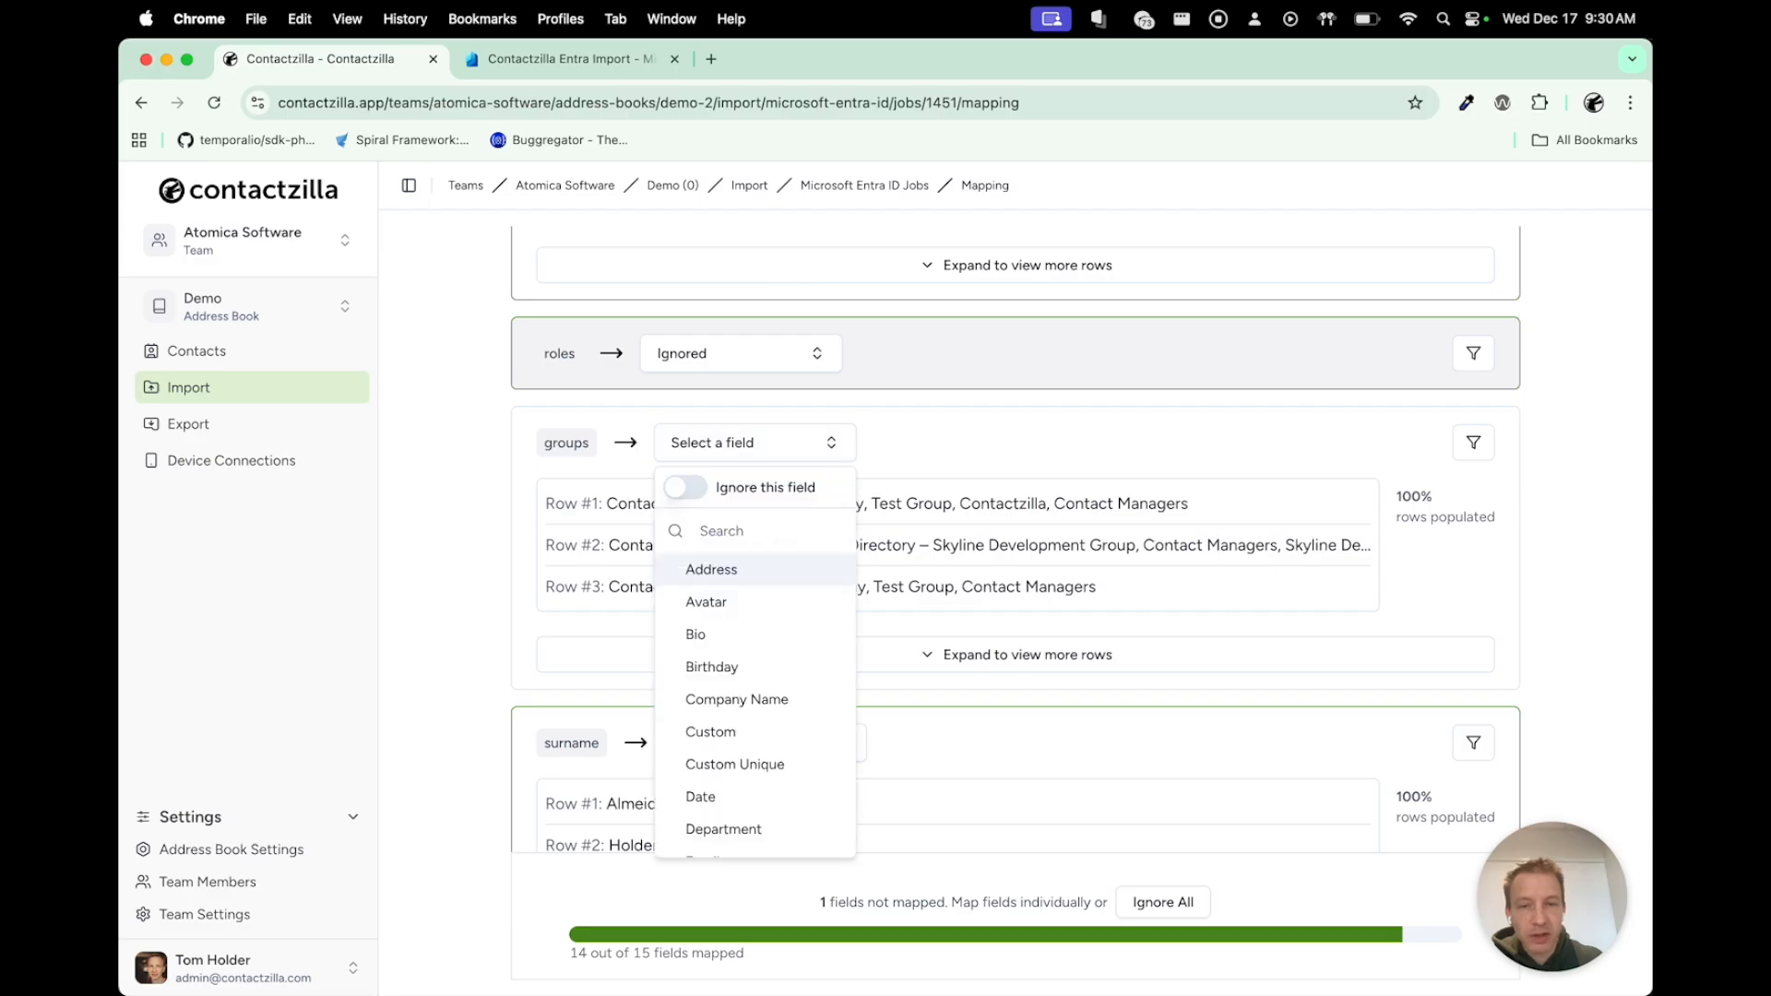
scroll(754, 765, down, 2)
scroll(755, 702, down, 3)
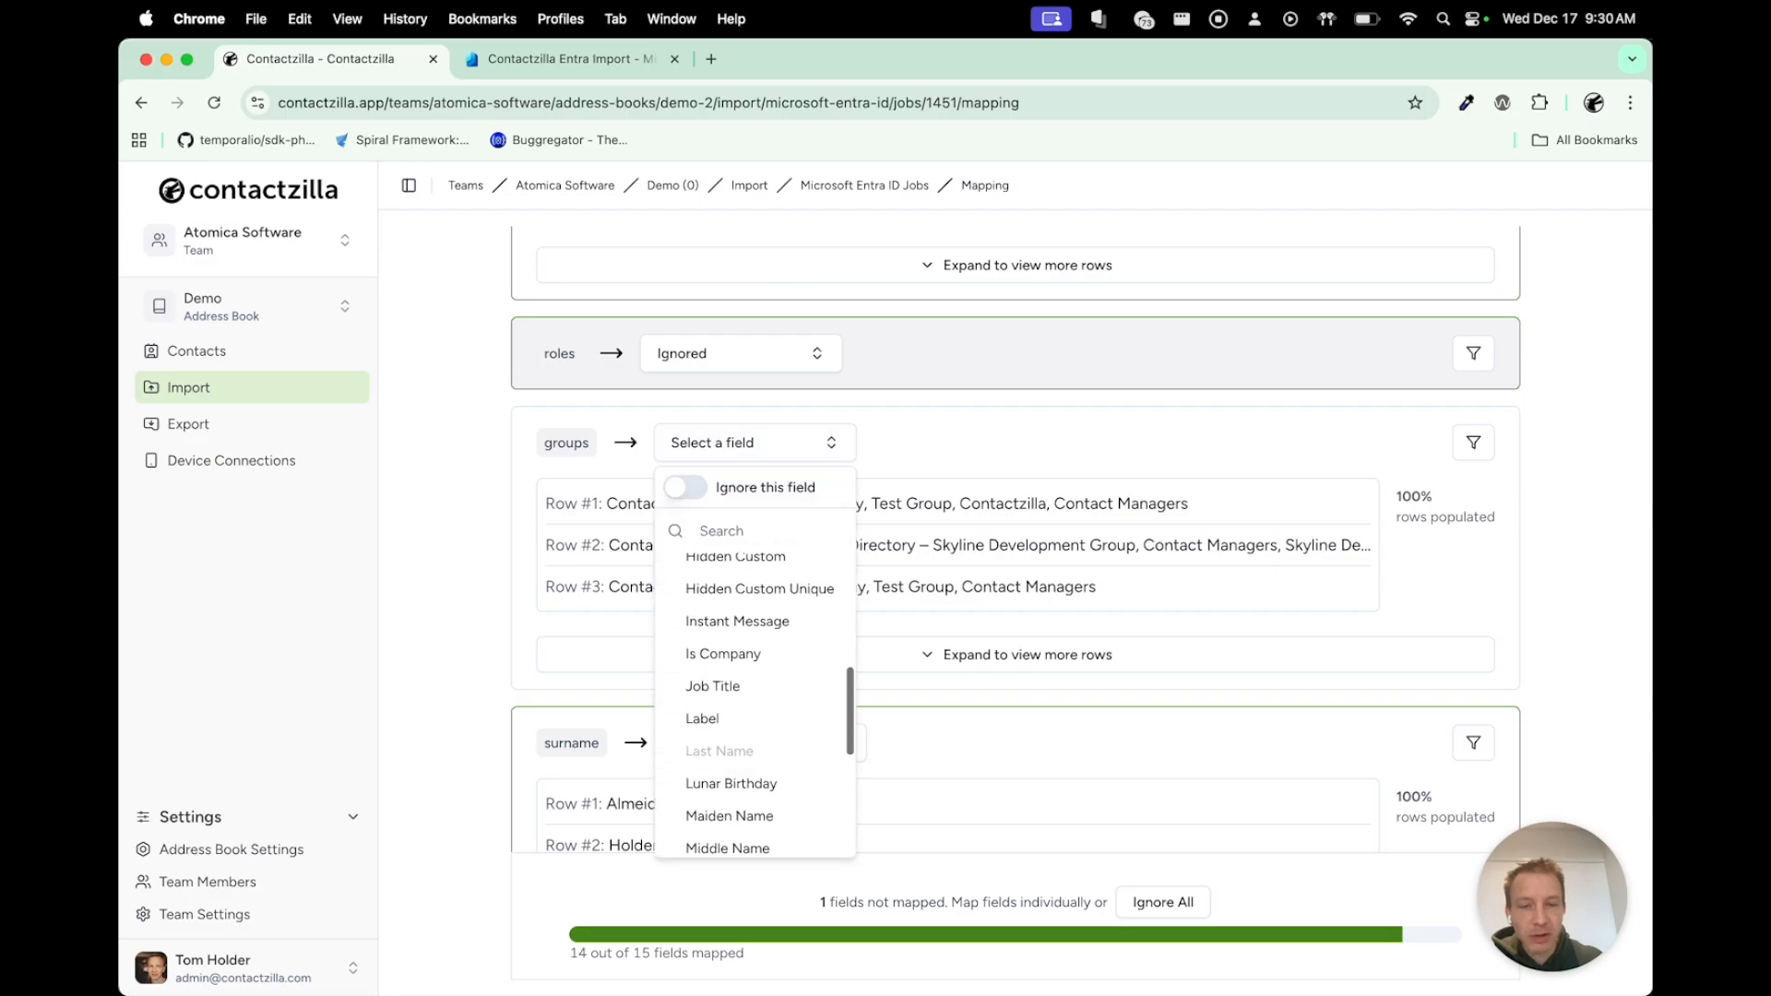
scroll(754, 701, up, 2)
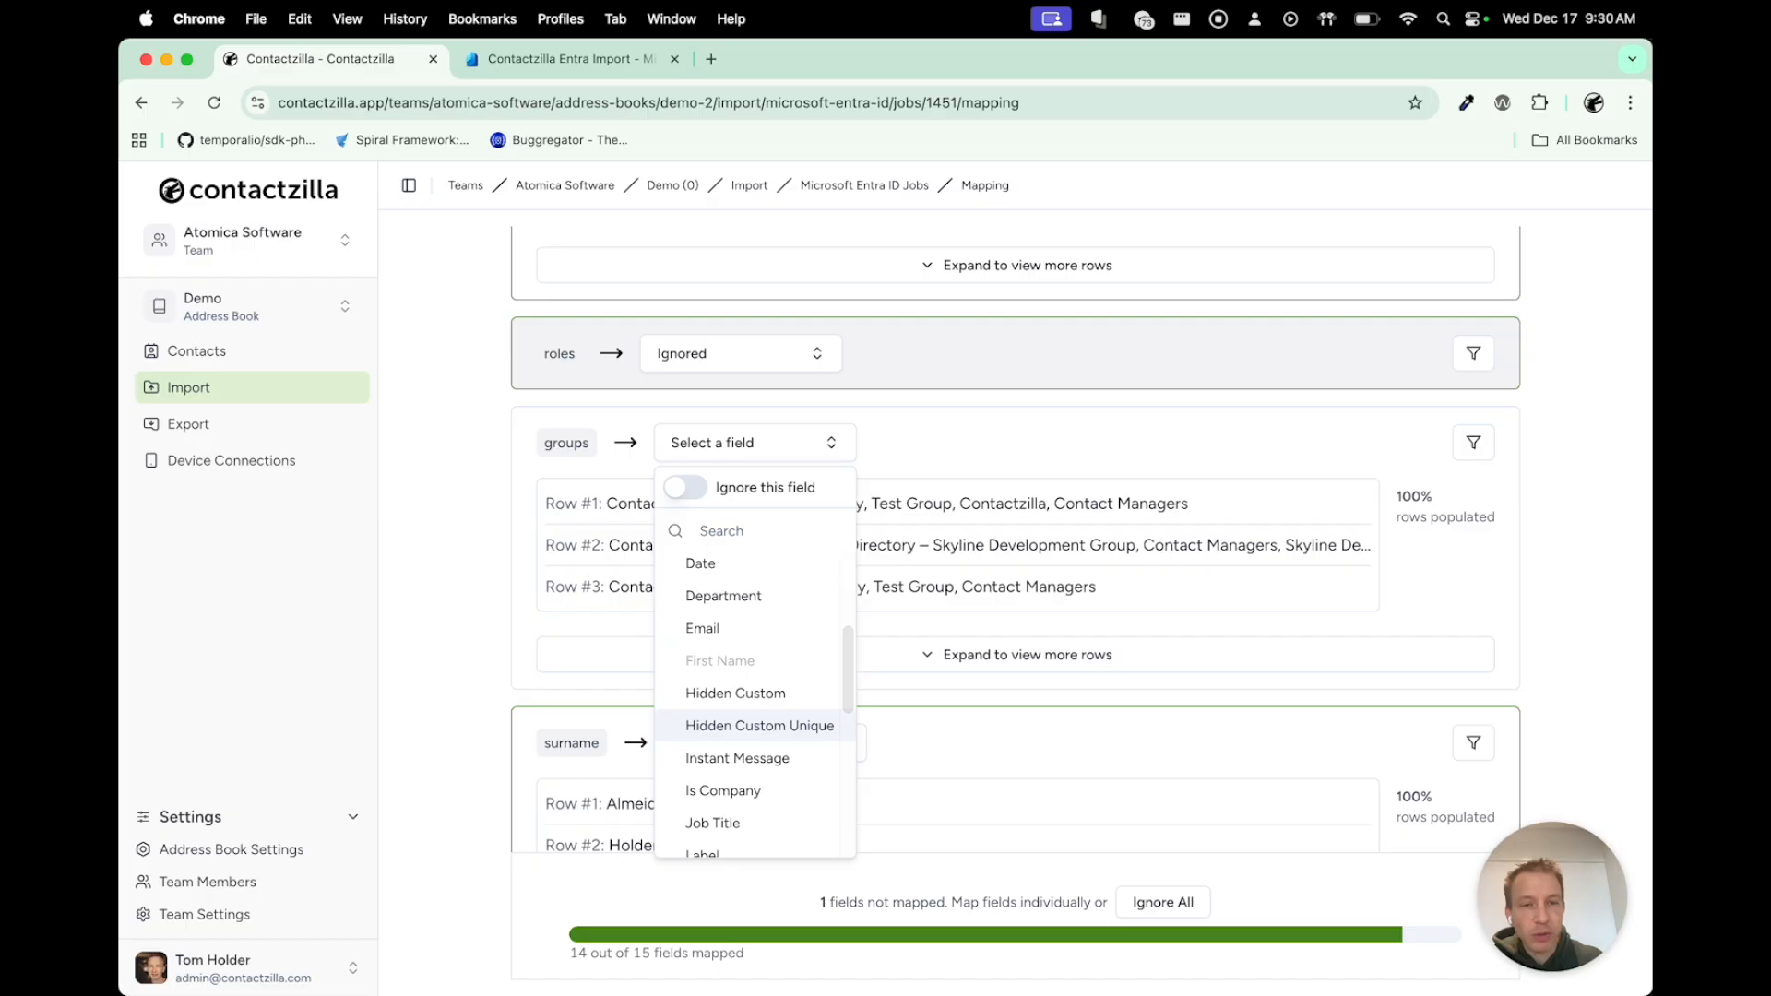
click(686, 487)
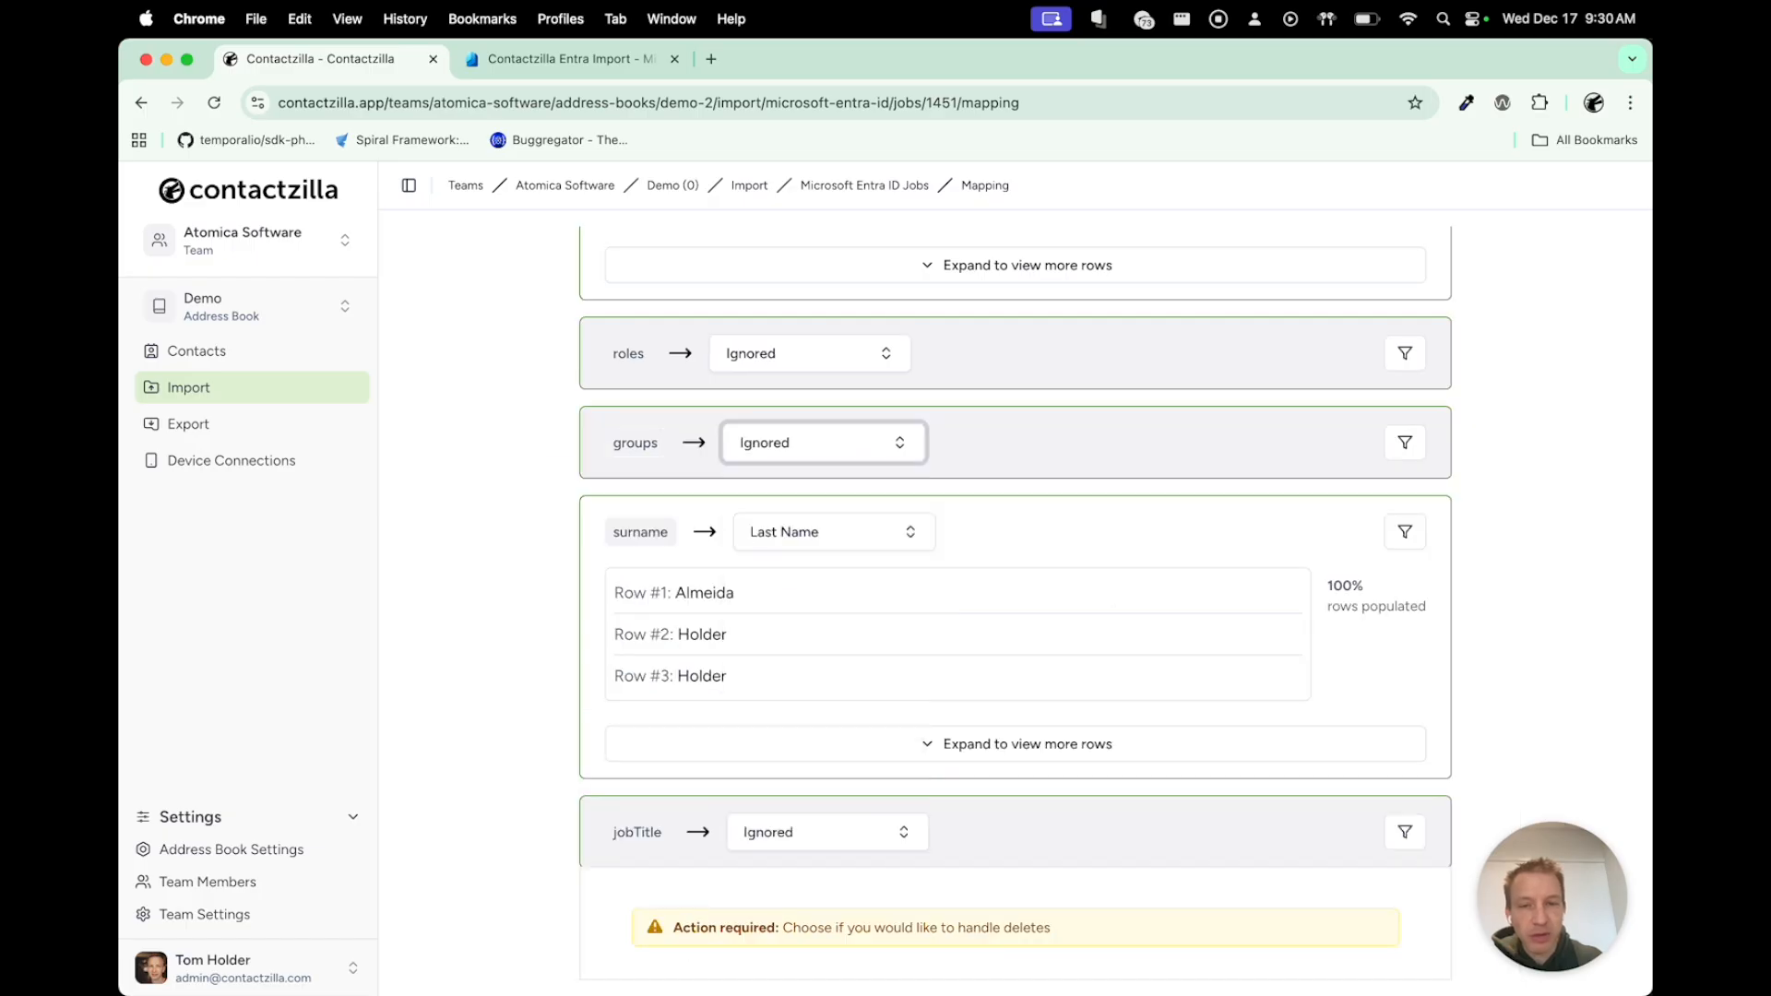
- Enable the Matching Value filter on the mobilePhone column to include records that match /^[\d\s()\-+]+$/
scroll(1015, 546, down, 2)
scroll(1015, 546, down, 4)
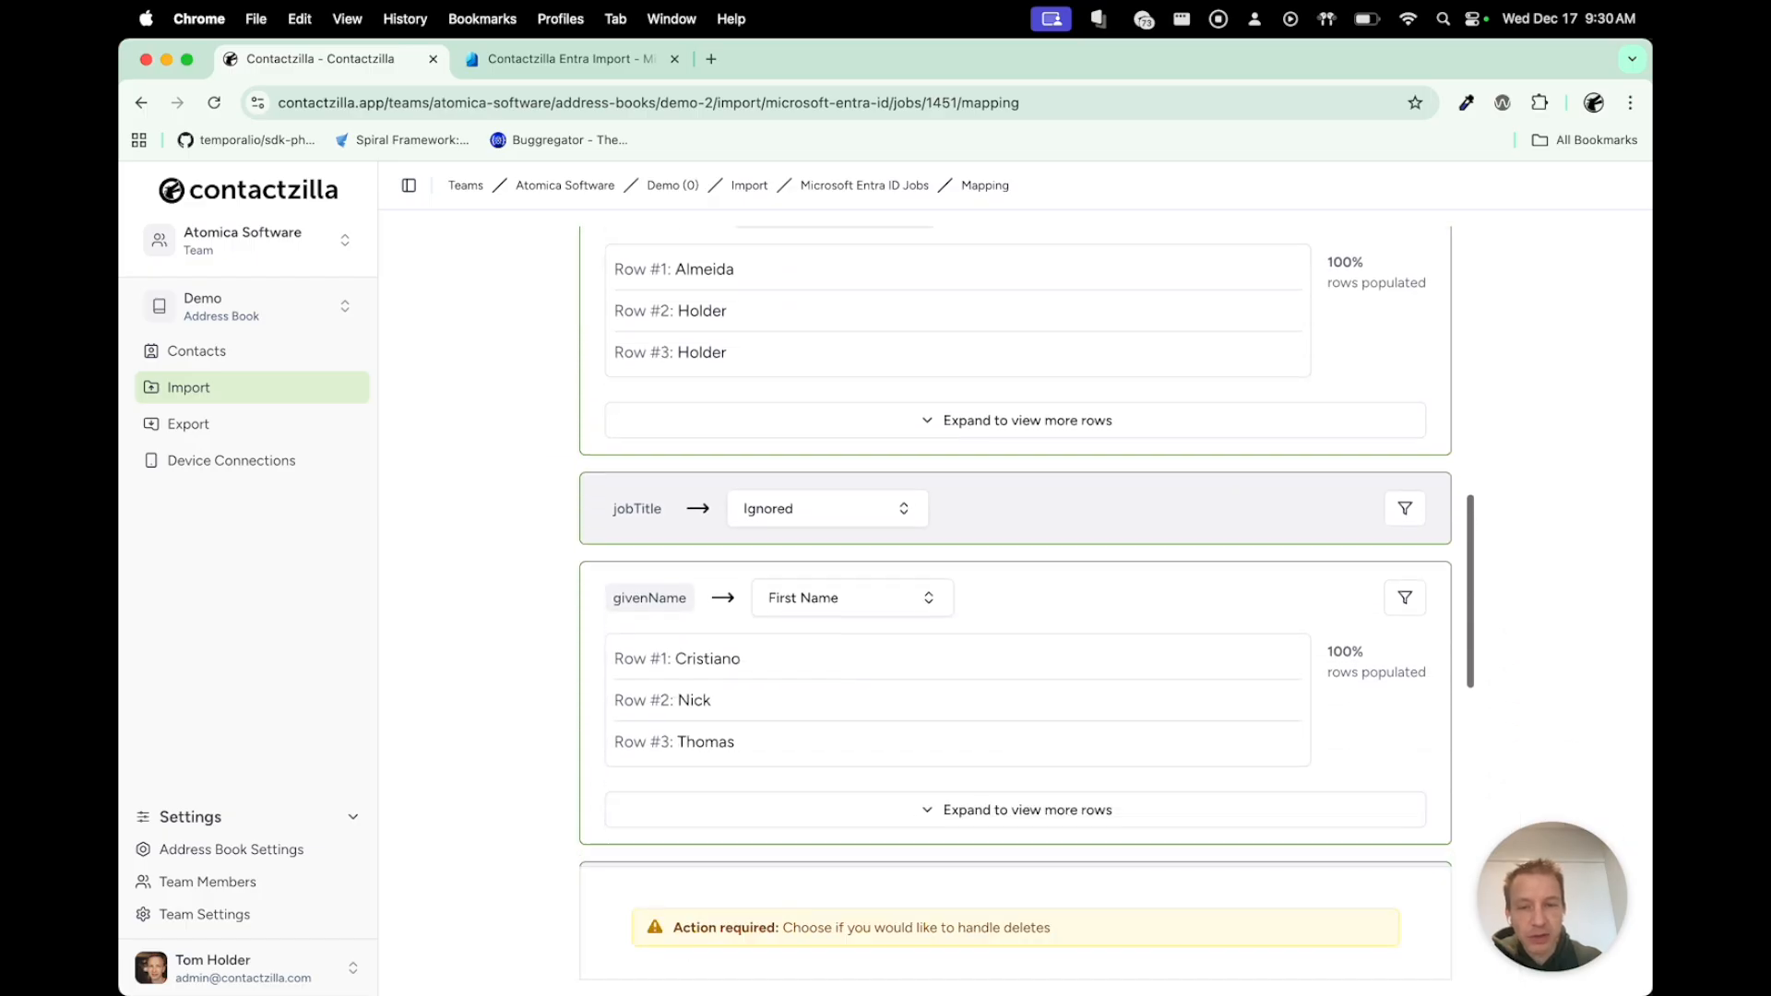
scroll(1015, 546, down, 1)
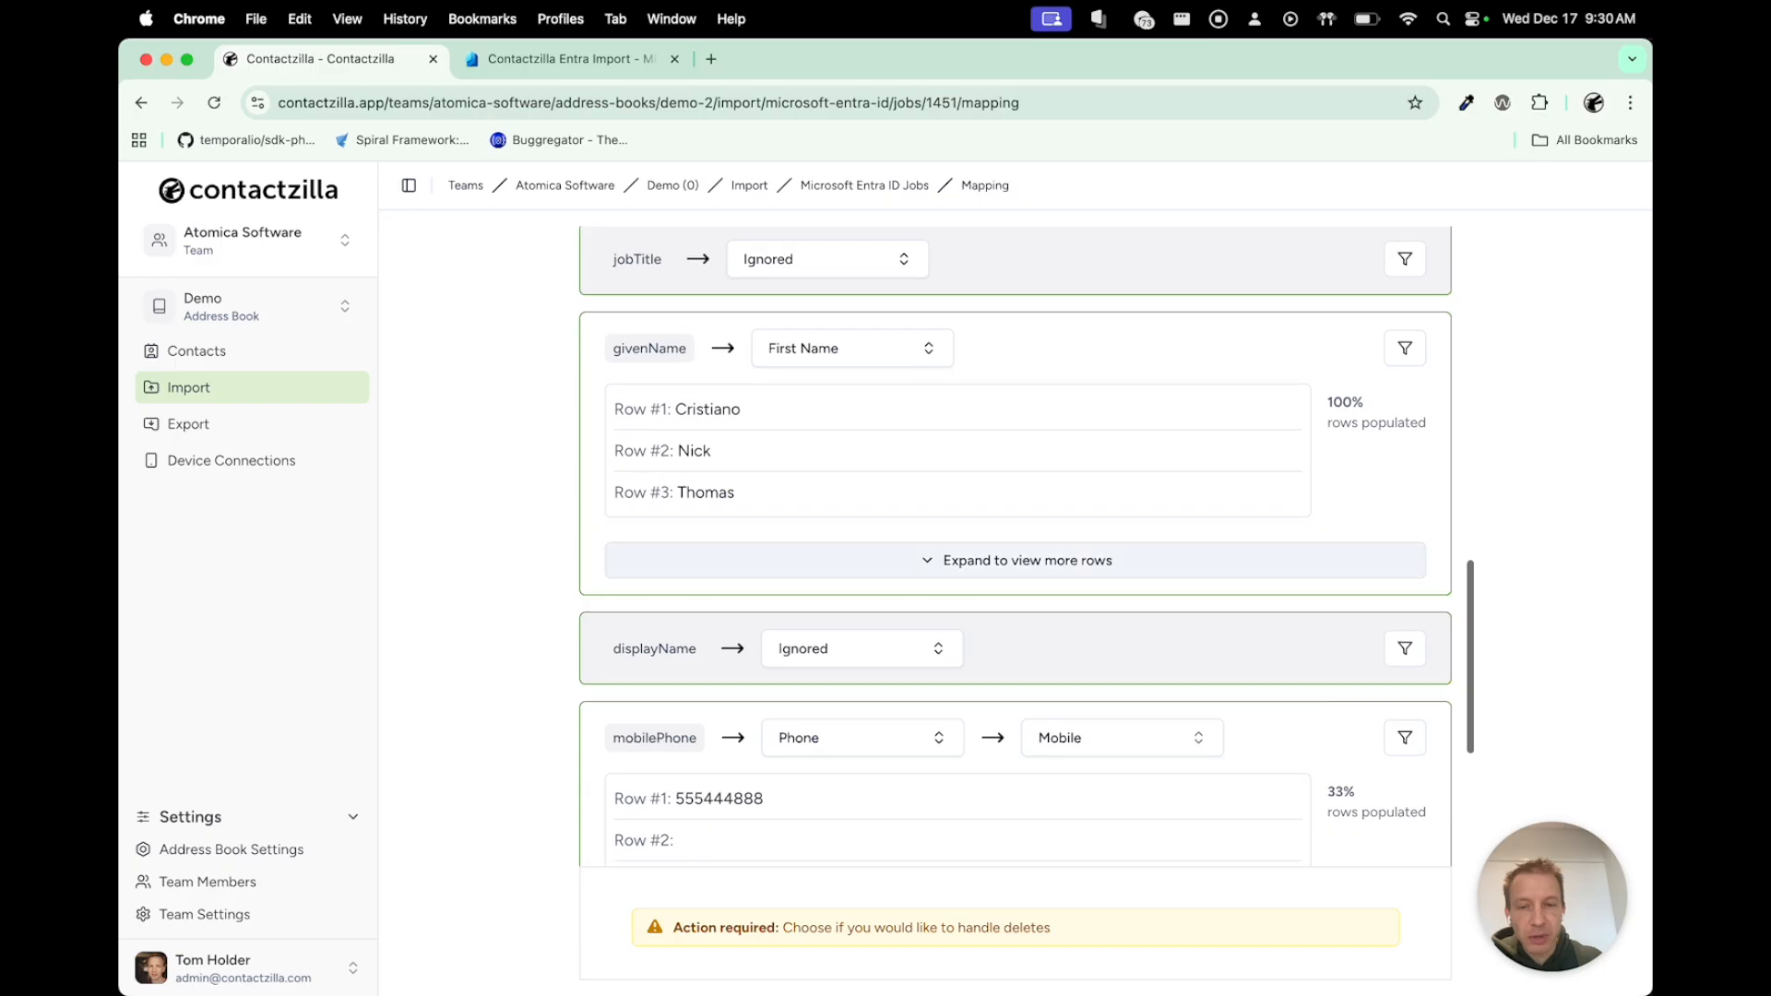
scroll(1015, 546, up, 2)
scroll(1015, 546, down, 4)
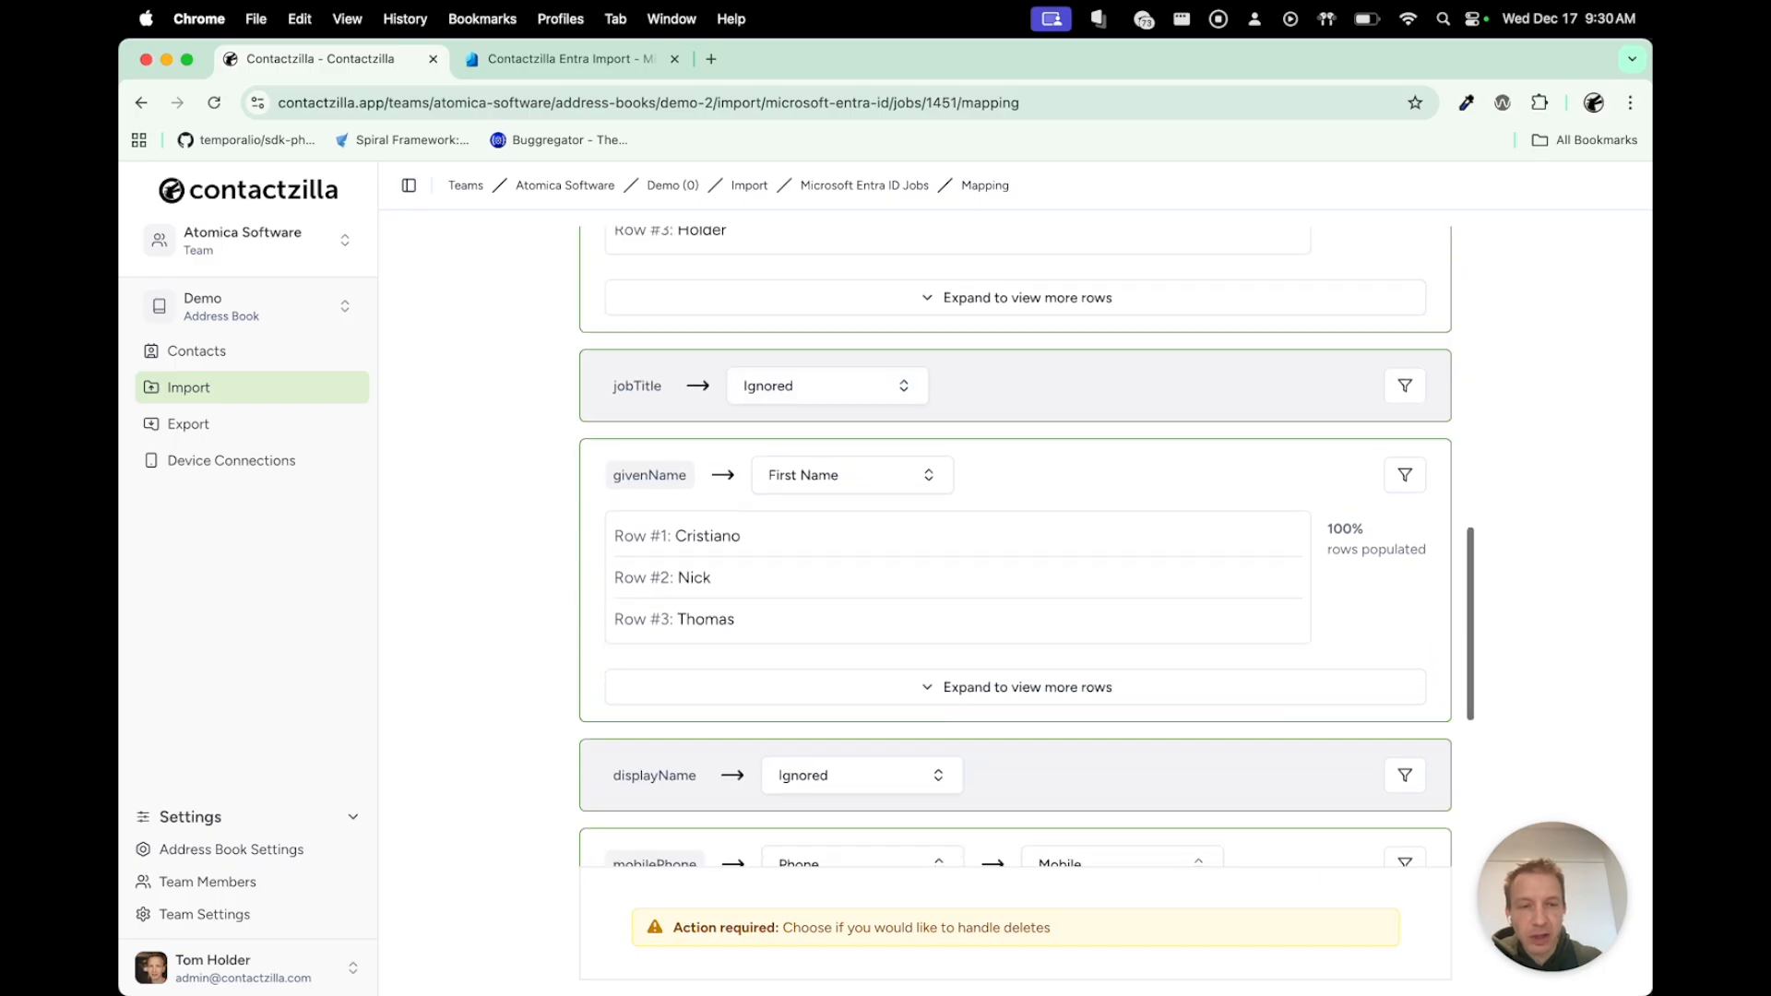
scroll(1015, 546, down, 1)
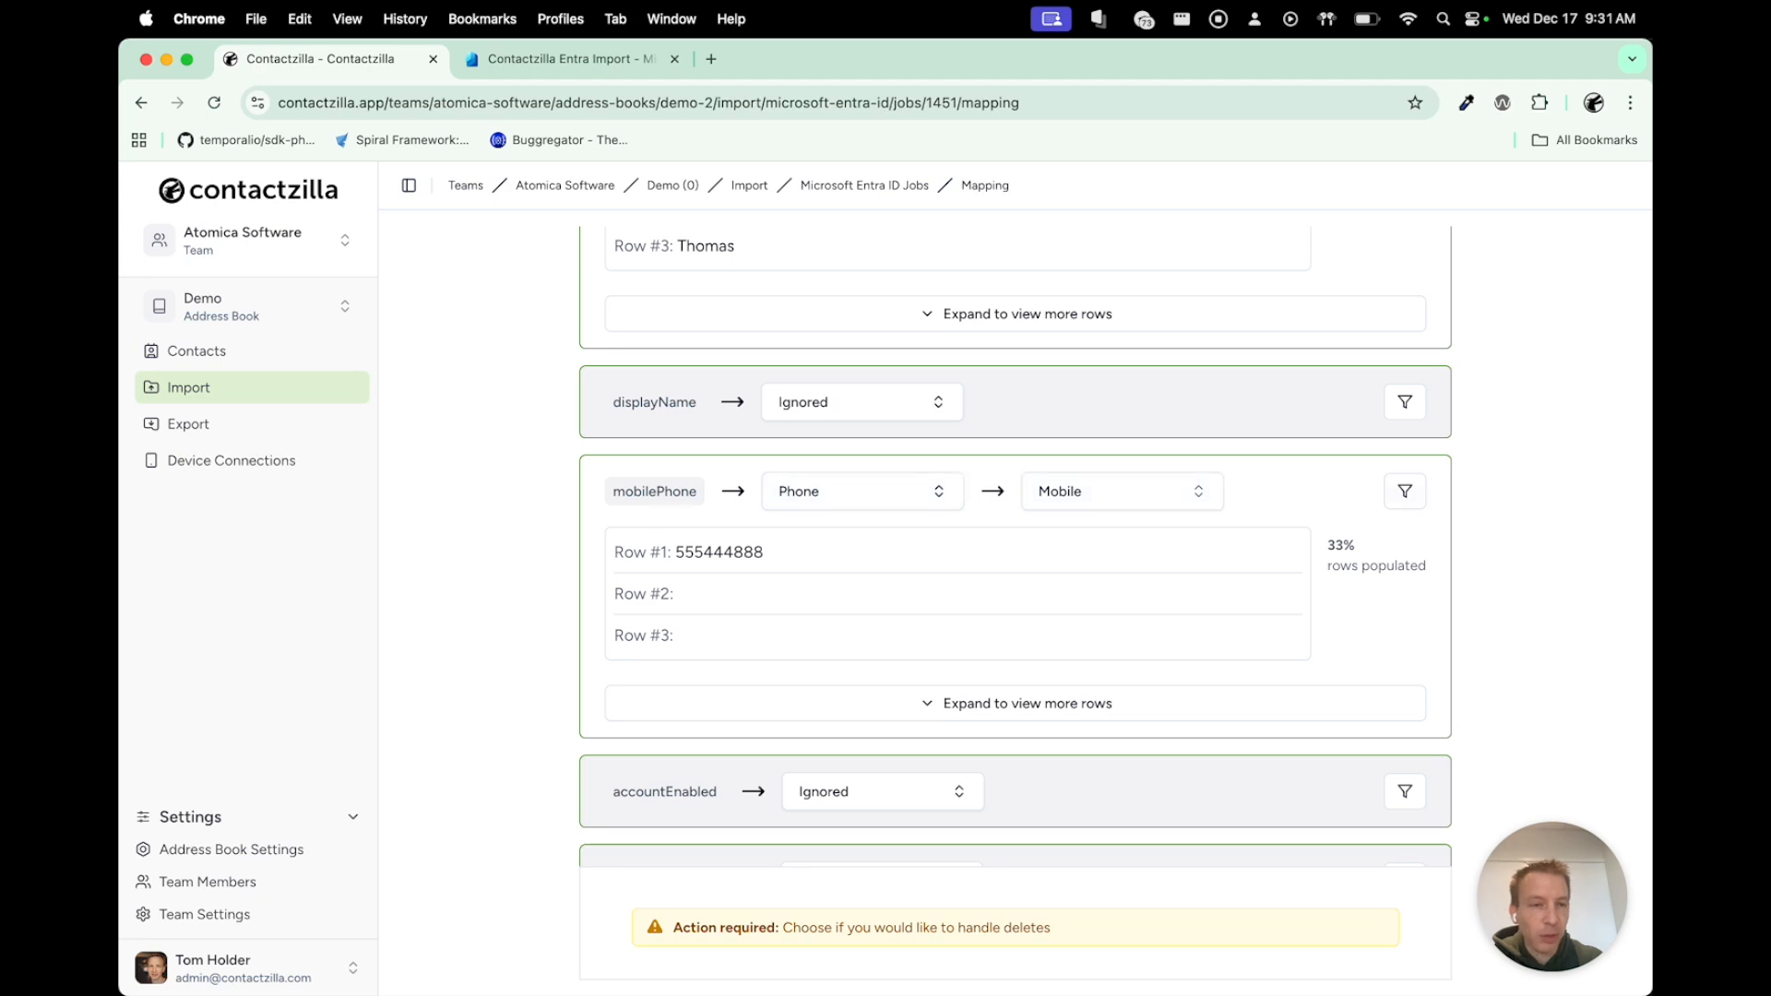
click(1405, 491)
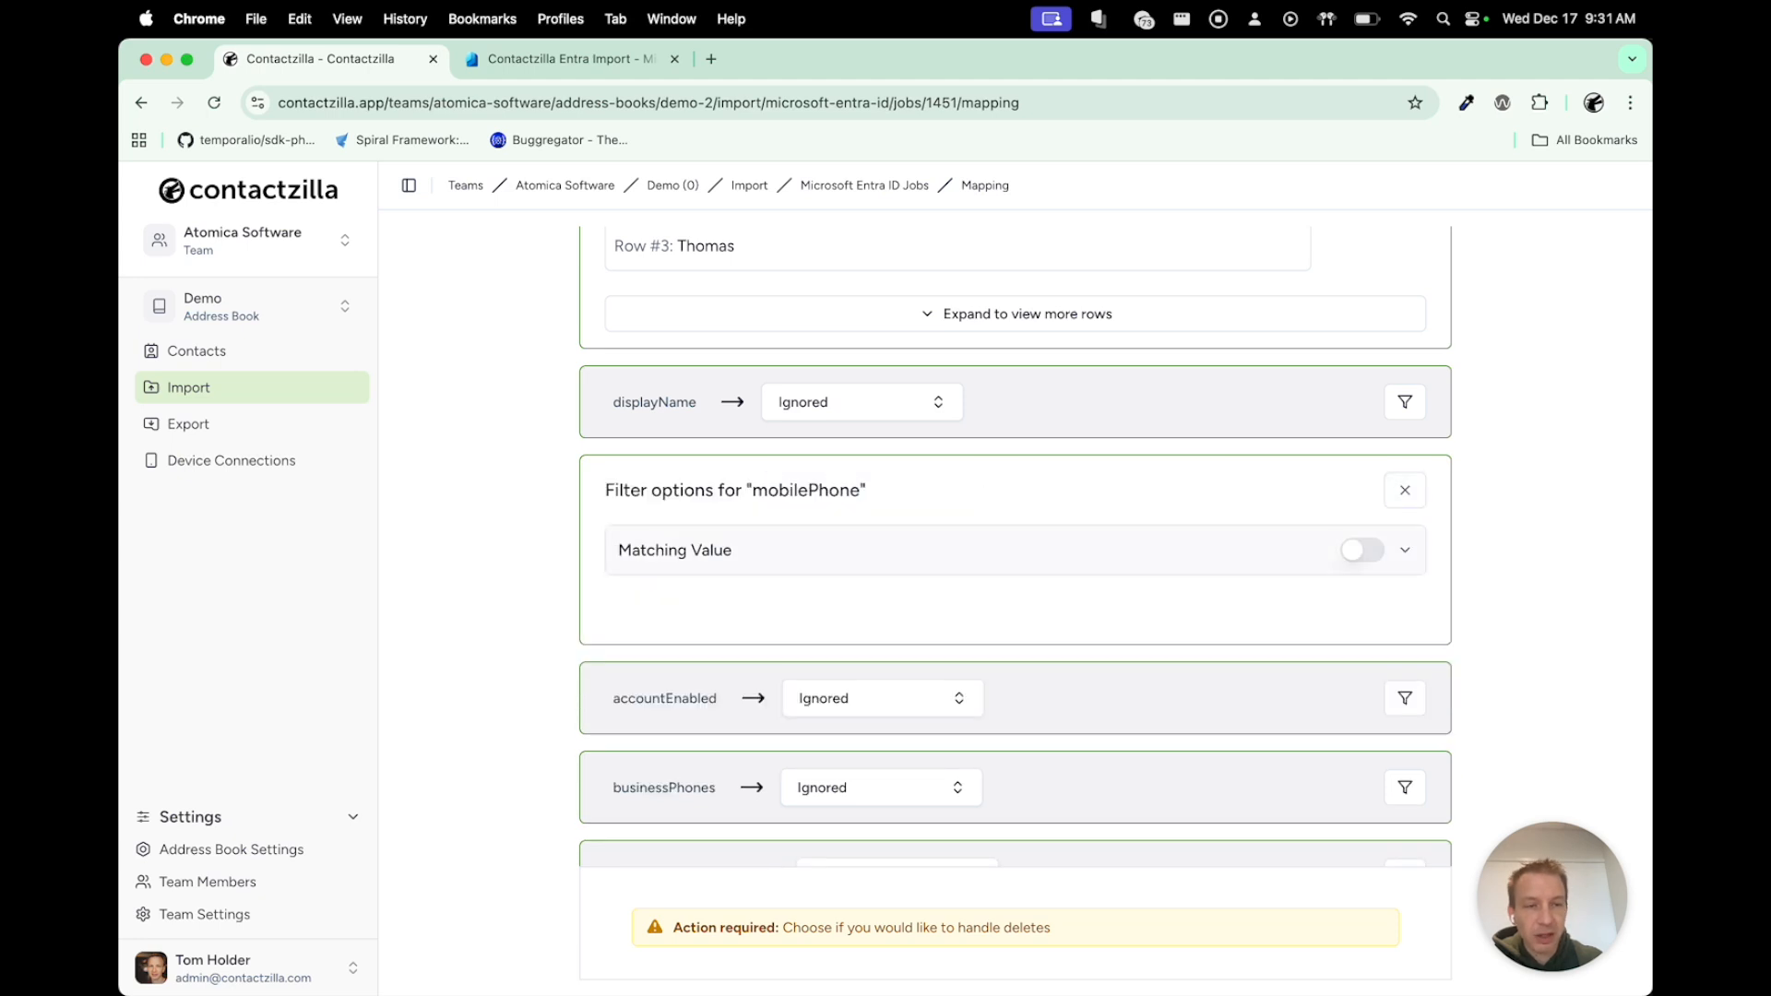
click(1363, 551)
scroll(1015, 552, down, 1)
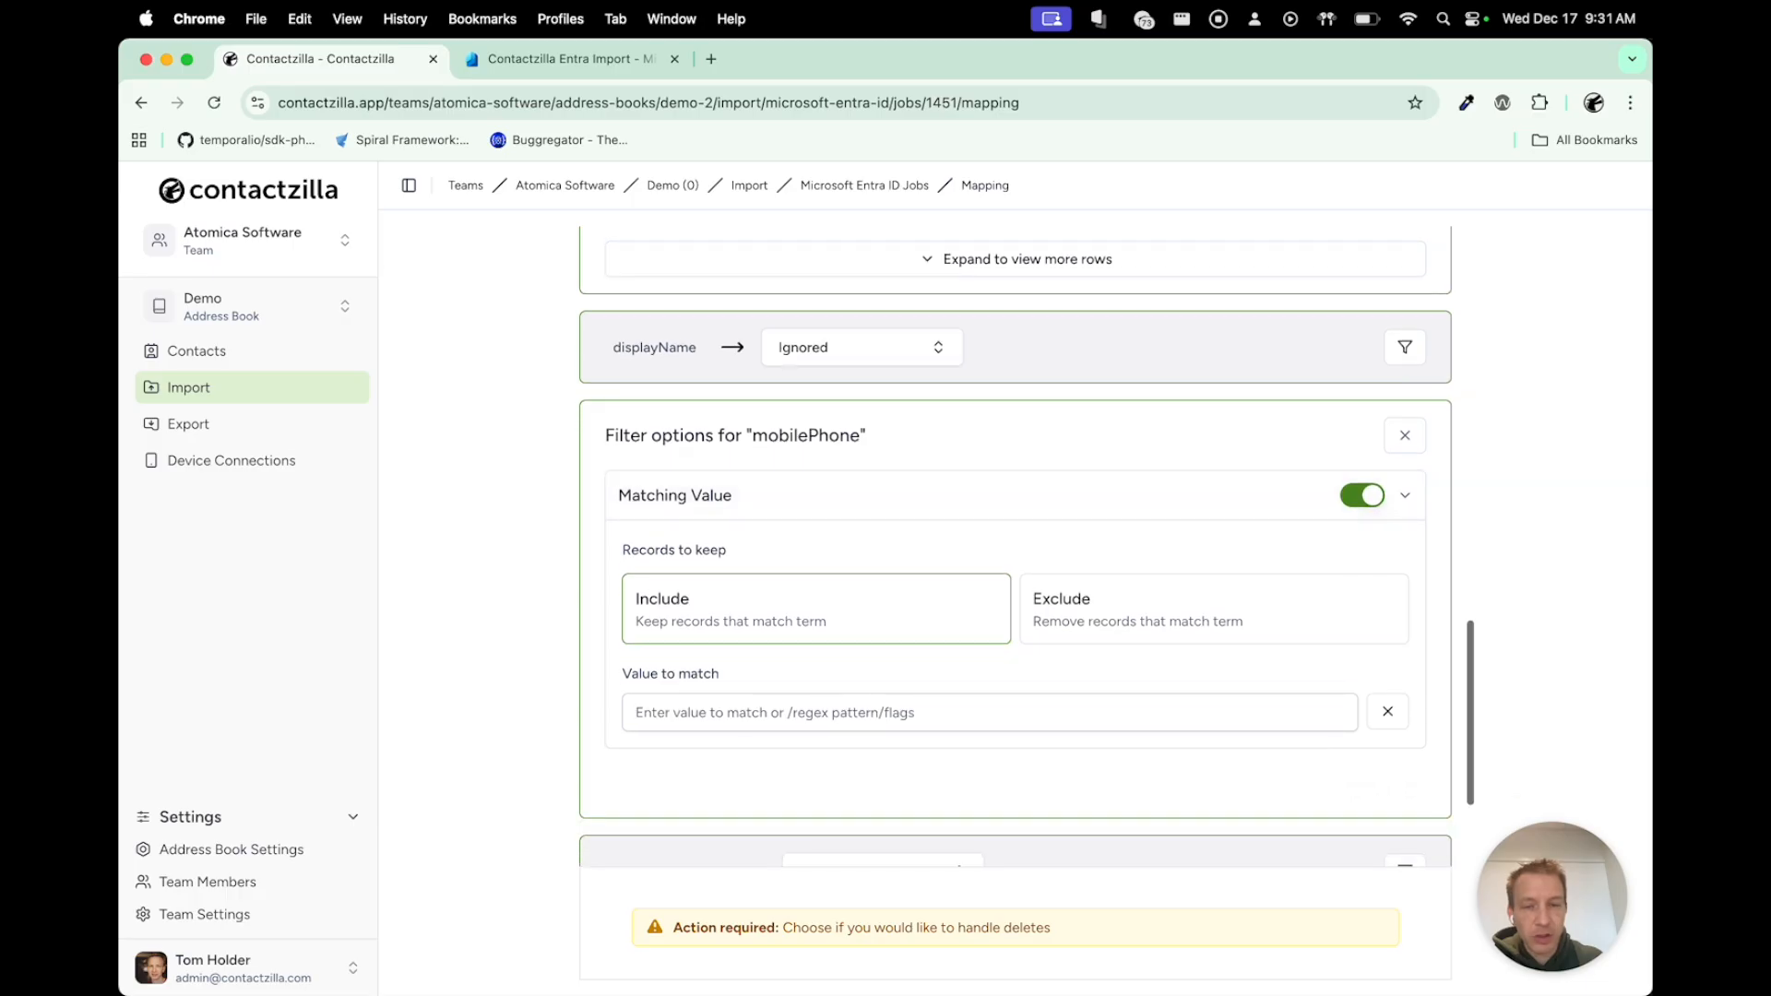
click(989, 713)
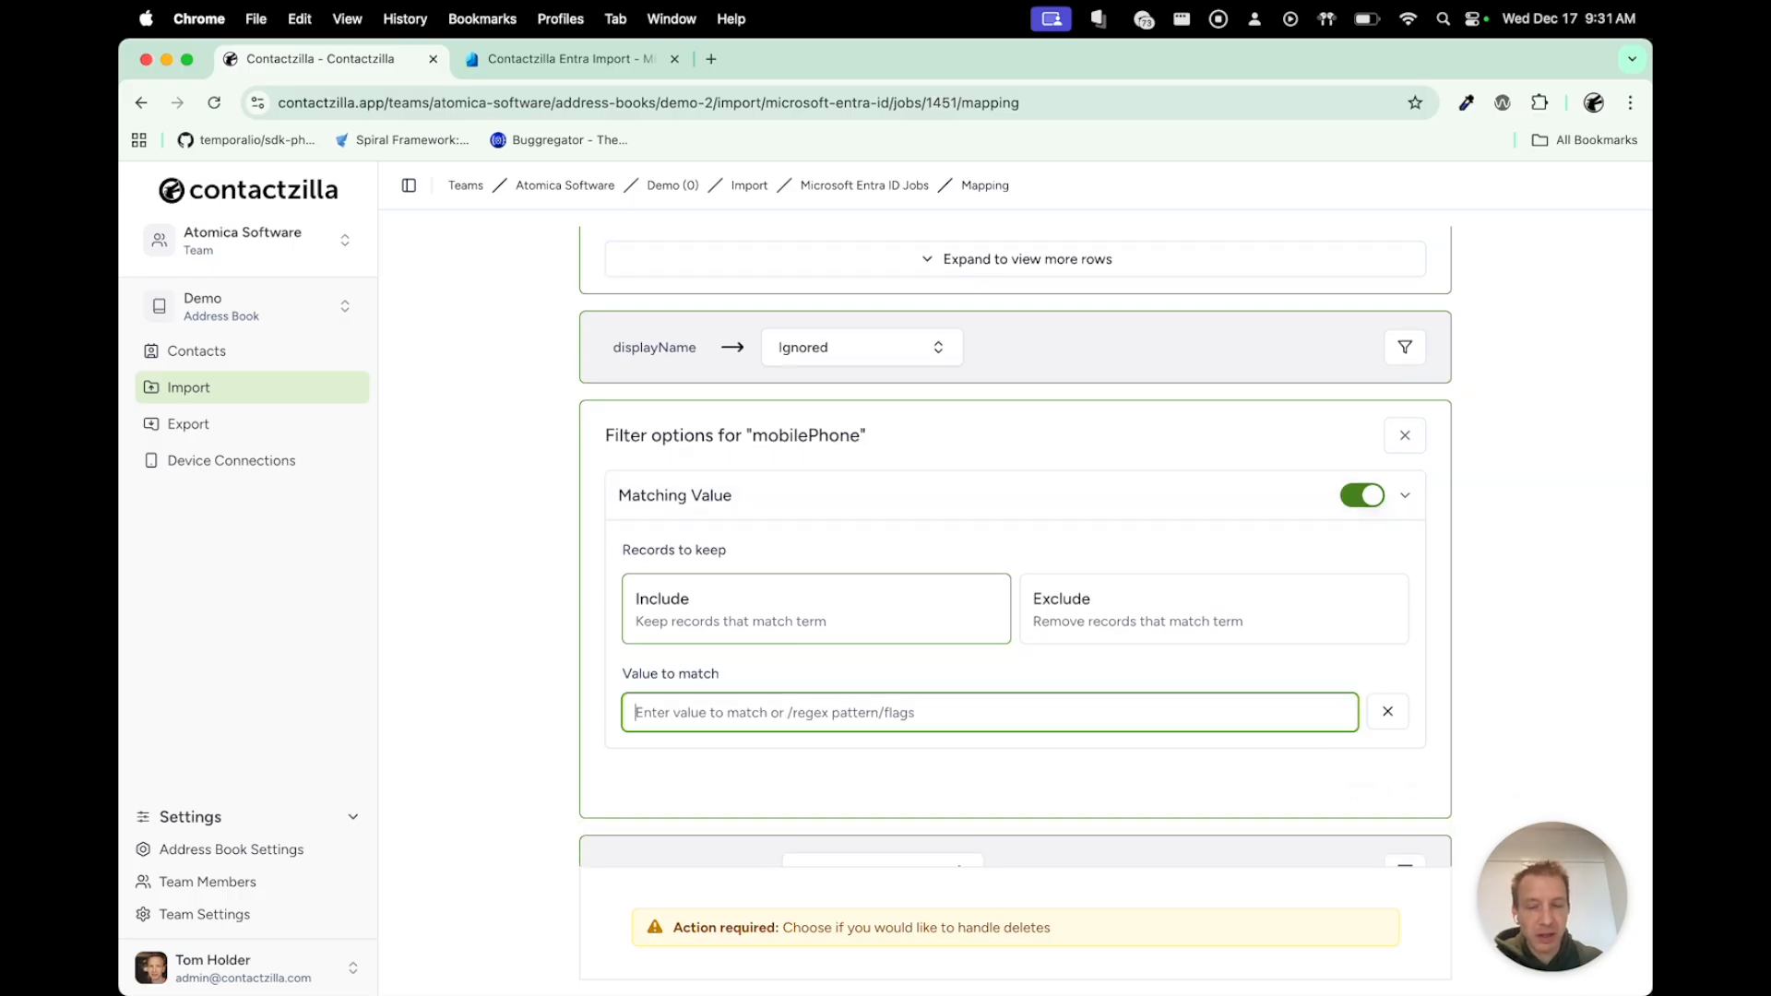
text(/^[\d\s()\-+]+$/)
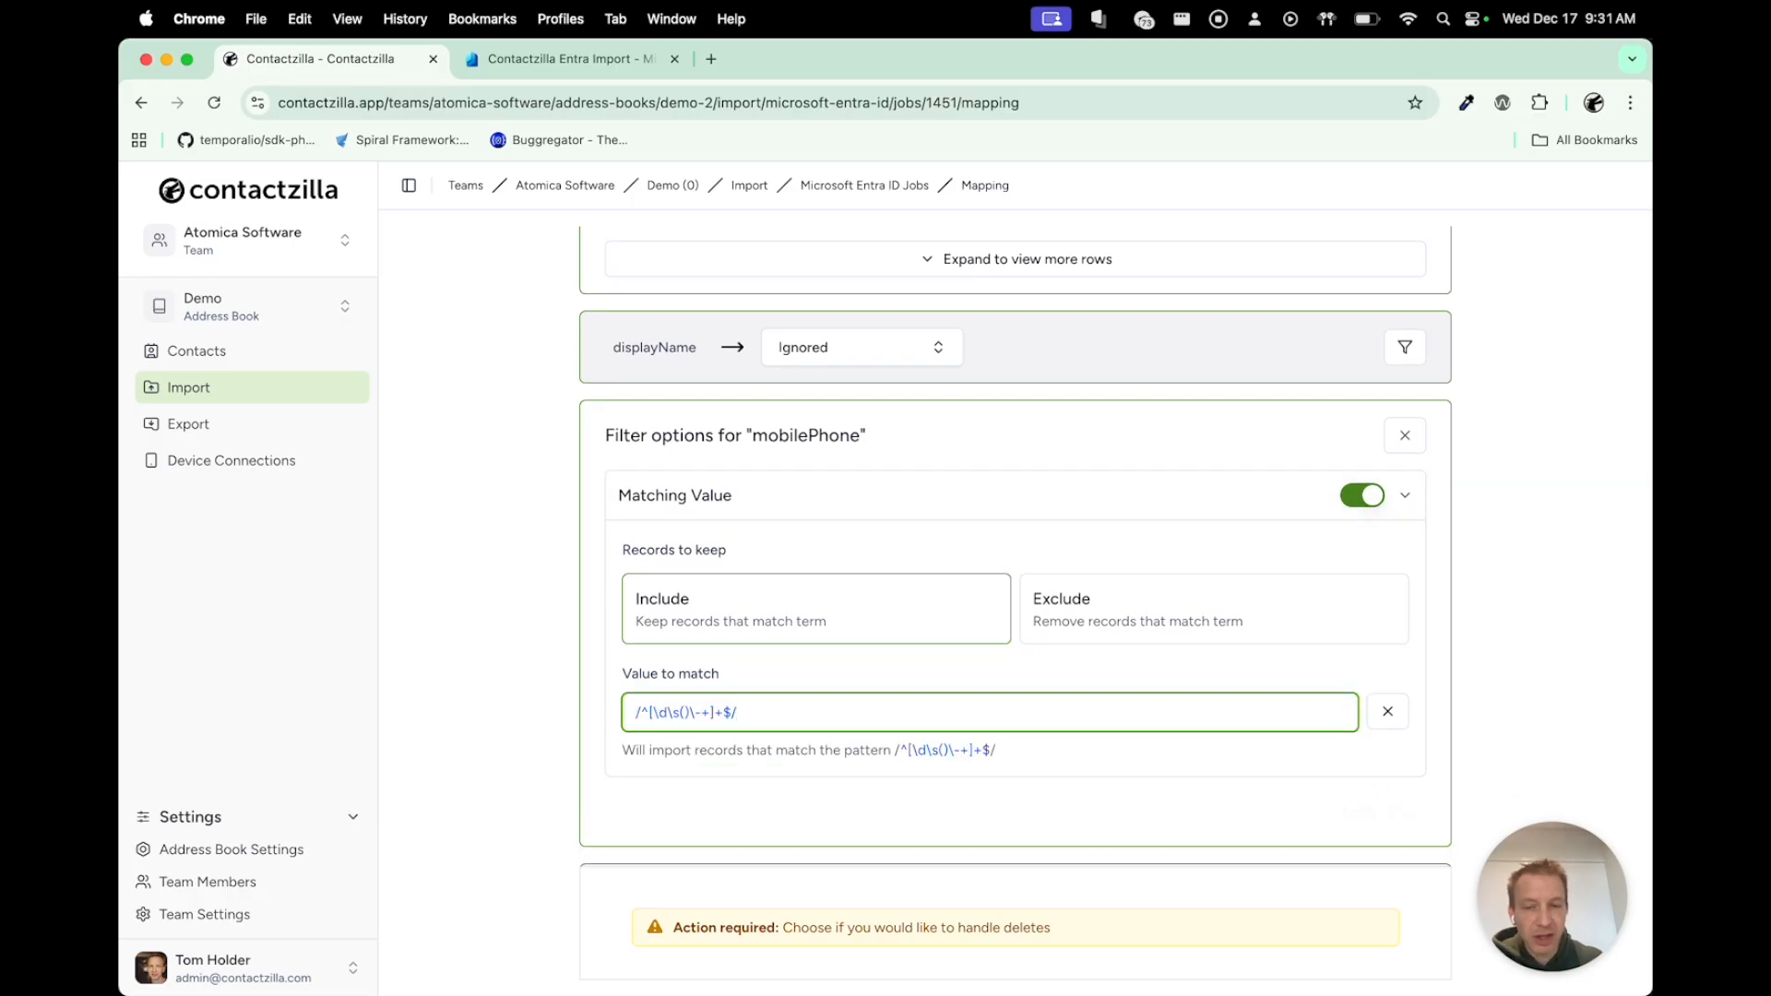
- Review the regex pattern in the mobilePhone filter and close its filter options
drag(641, 712, 725, 712)
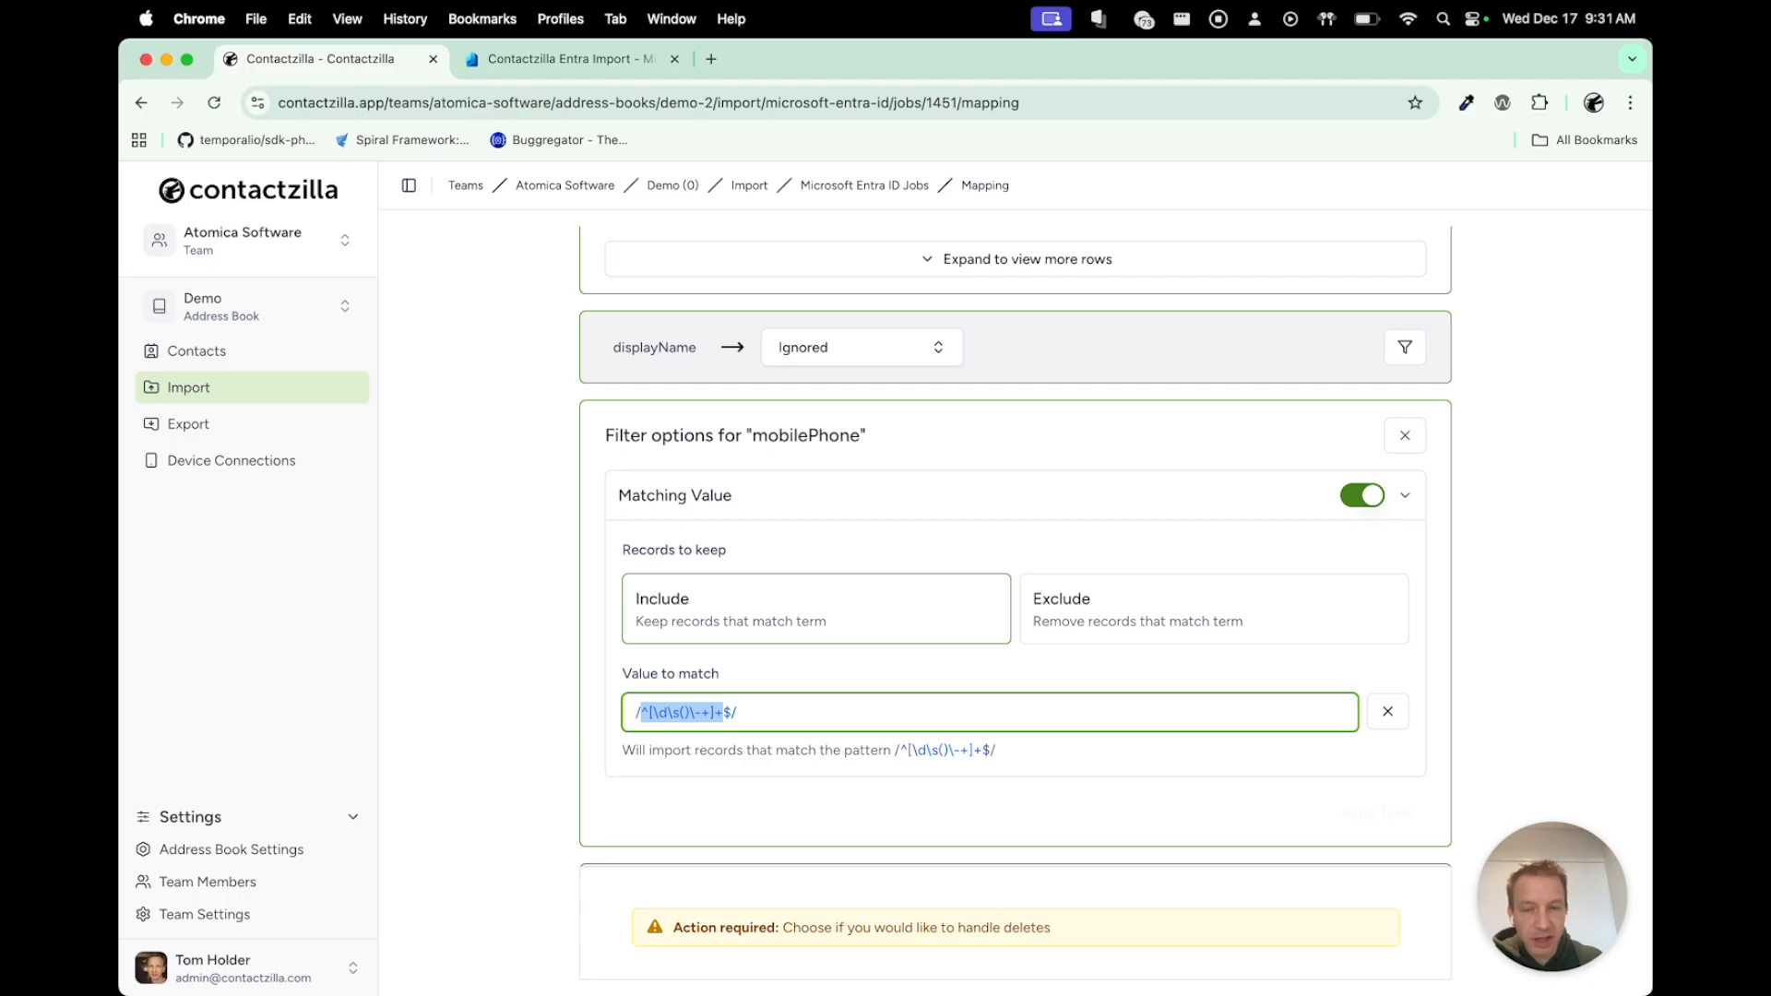
click(658, 713)
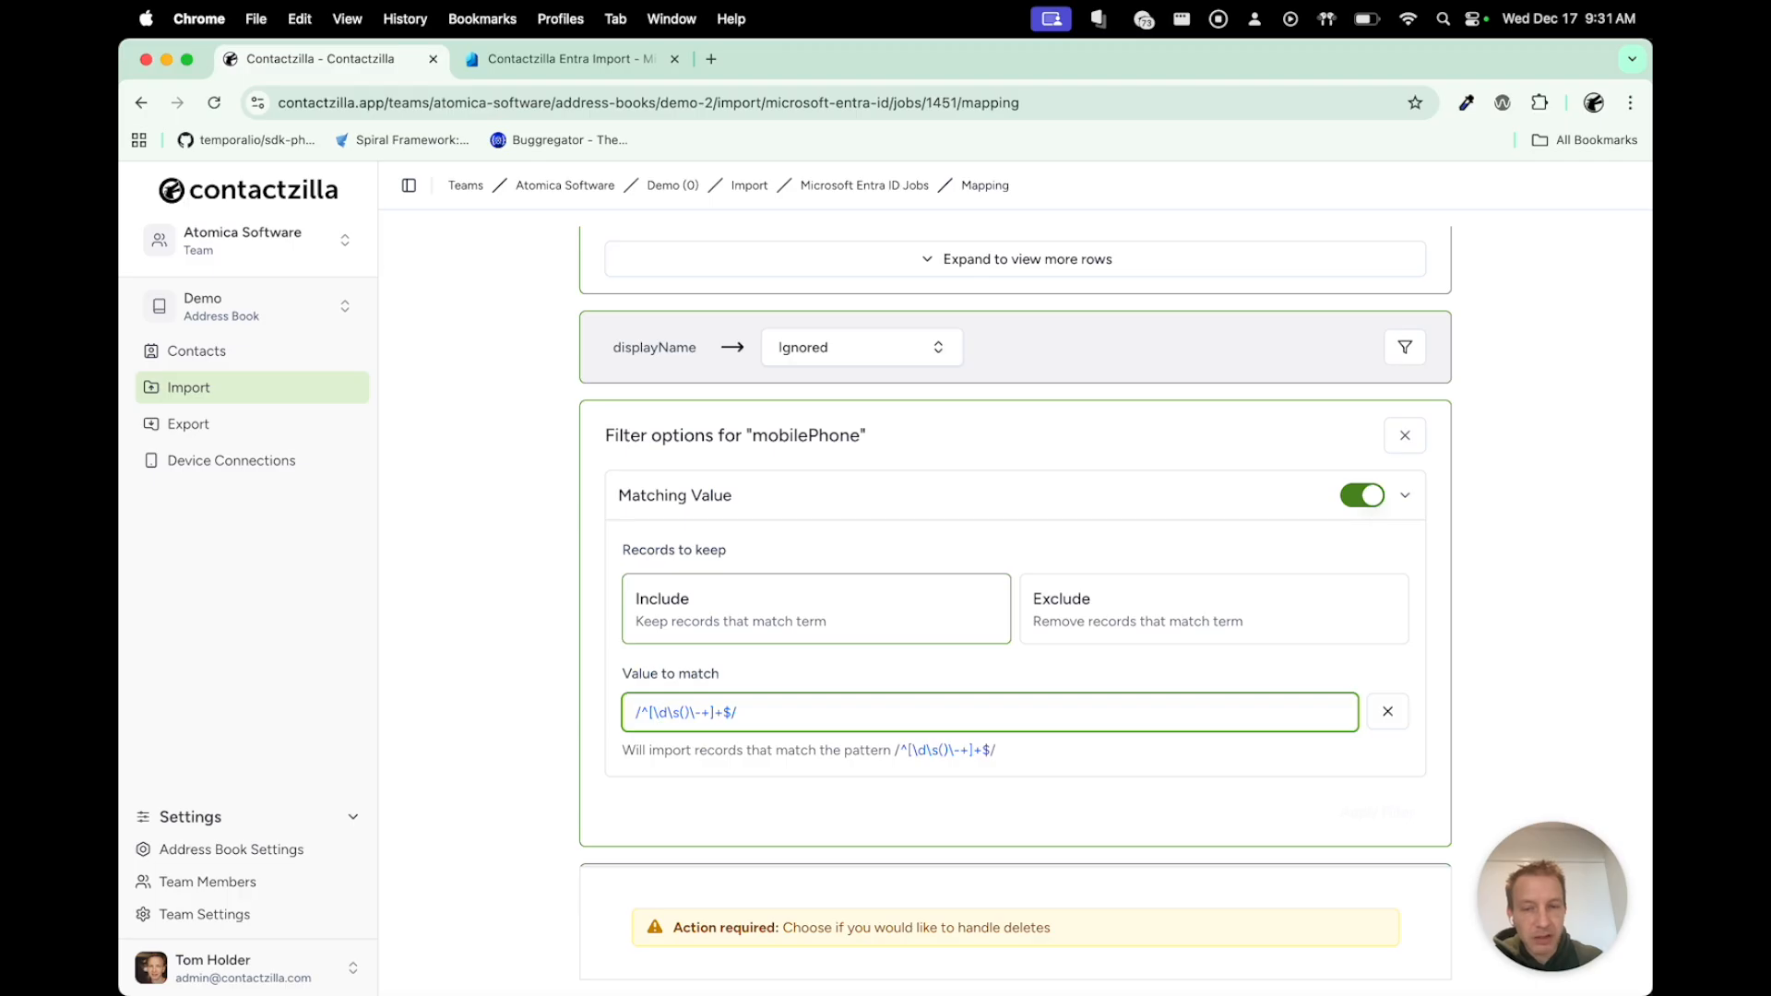
key(shift+Right)
key(shift+Right)
key(shift+Right)
key(shift+Right)
key(shift+Right)
key(shift+Right)
key(shift+Right)
key(shift+Right)
key(shift+Right)
key(shift+Right)
key(shift+Right)
key(shift+Right)
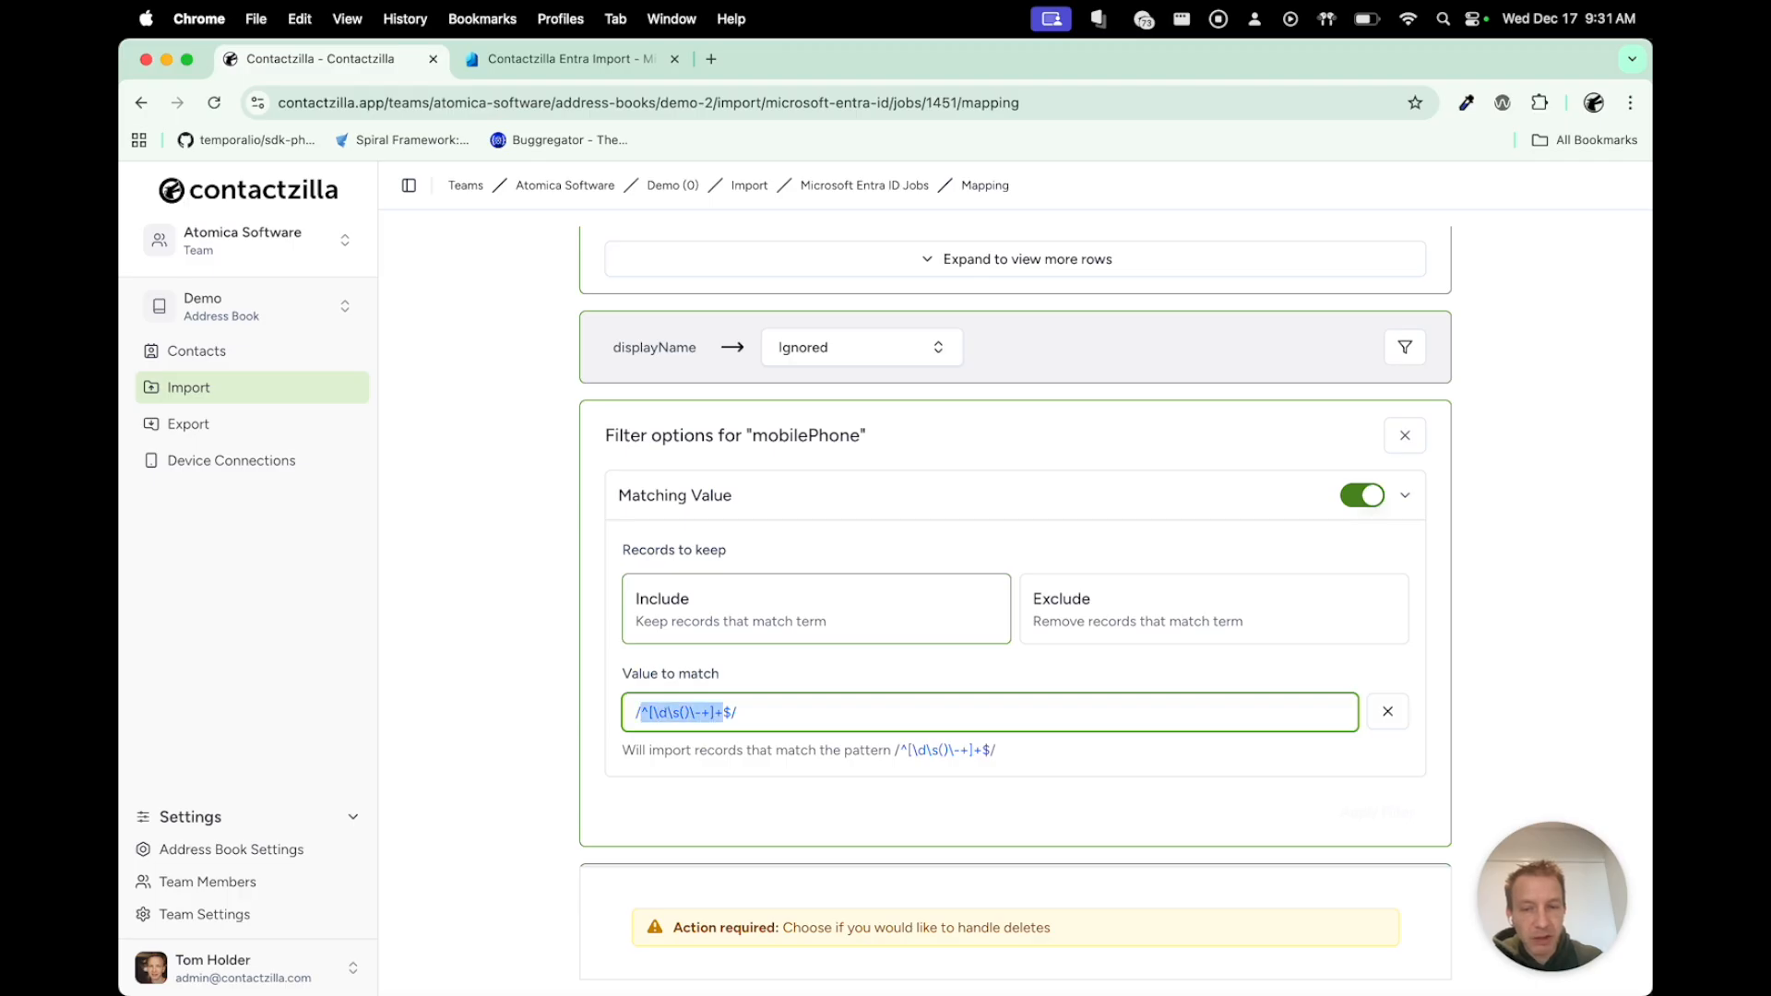
click(738, 713)
key(shift+Left)
key(shift+Left)
key(shift+Left)
key(shift+Left)
key(shift+Left)
key(shift+Left)
key(shift+Left)
key(shift+Left)
key(shift+Left)
key(shift+Left)
key(shift+Left)
key(shift+Left)
key(shift+Left)
key(shift+Left)
key(shift+Left)
key(shift+Left)
click(1015, 812)
scroll(1015, 553, down, 2)
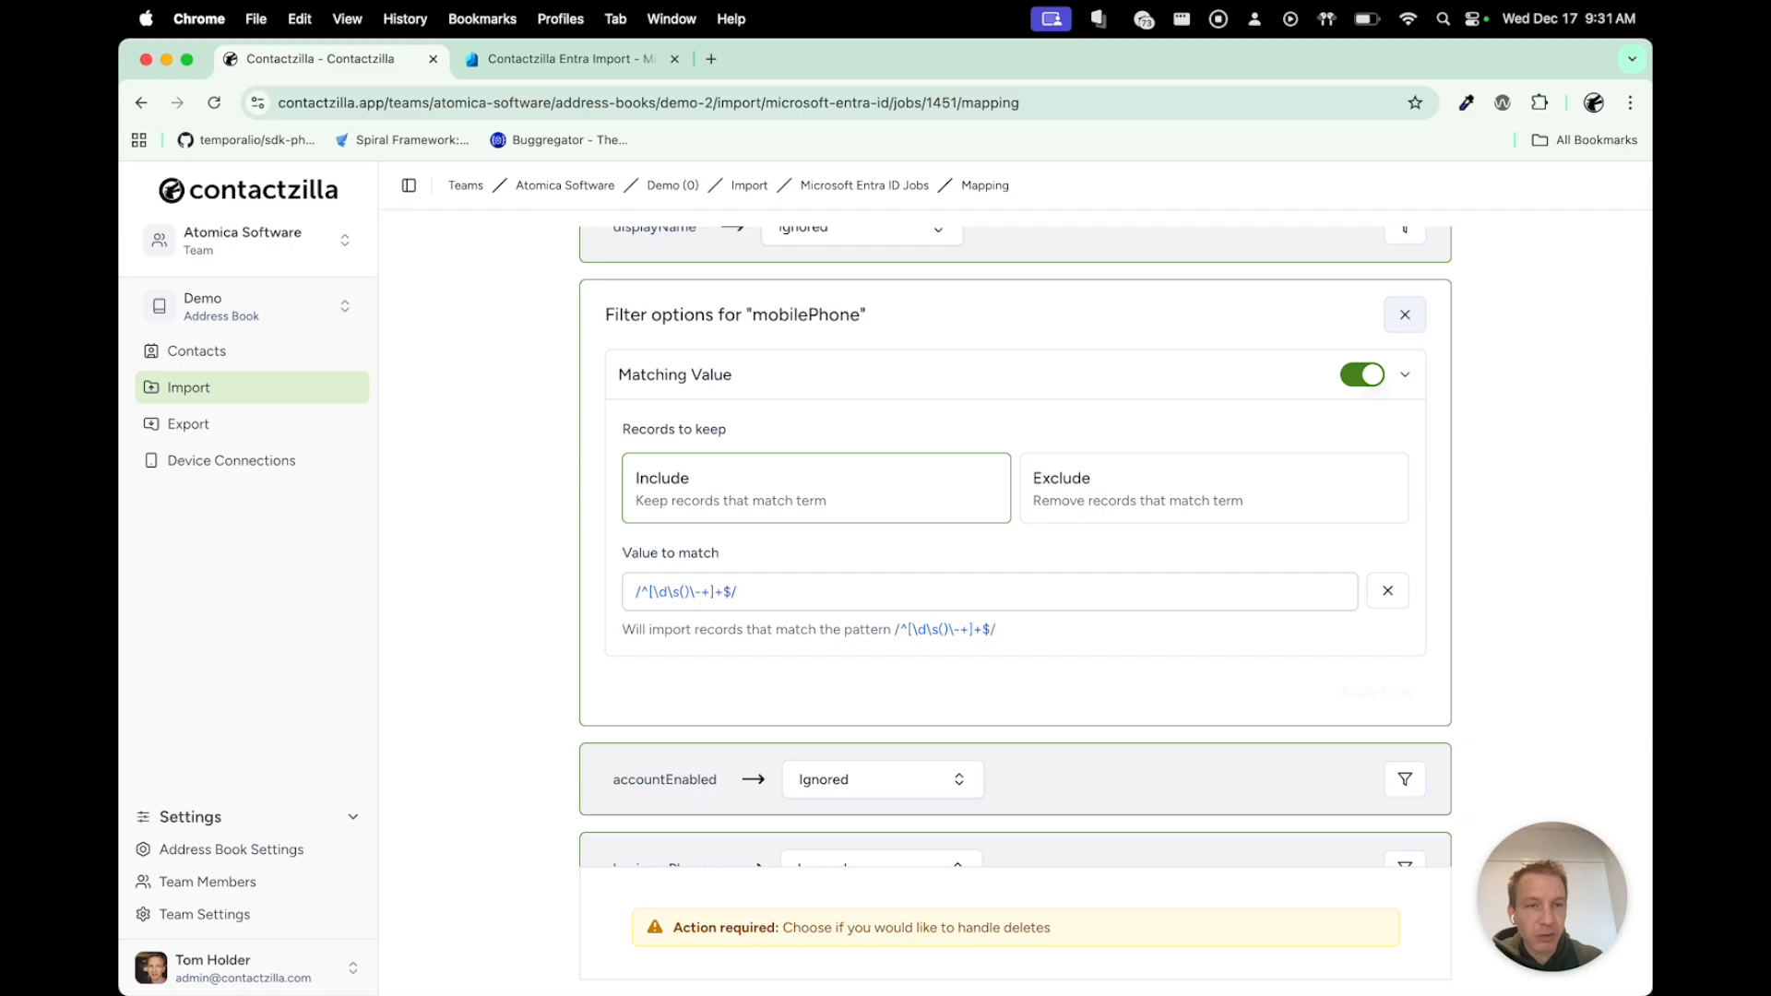
click(1405, 315)
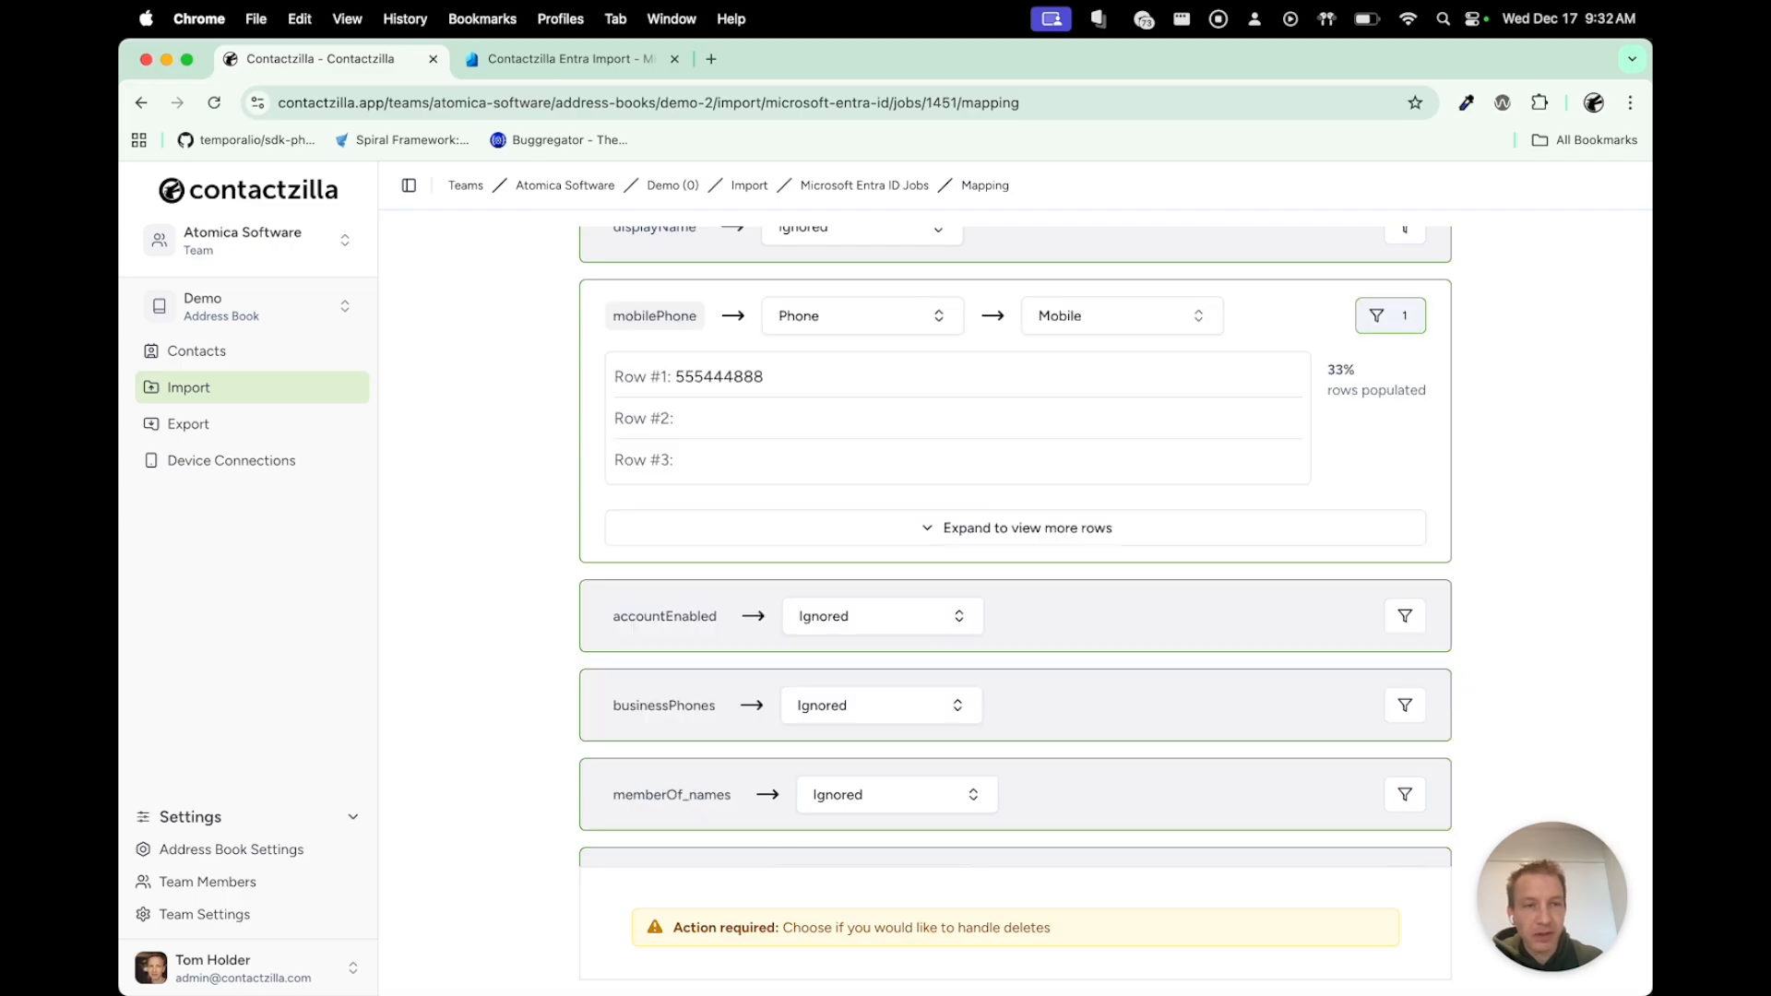
- Turn on delete handling with the accountEnabled column as the delete indicator and continue to the duplicates stage
scroll(1015, 554, down, 5)
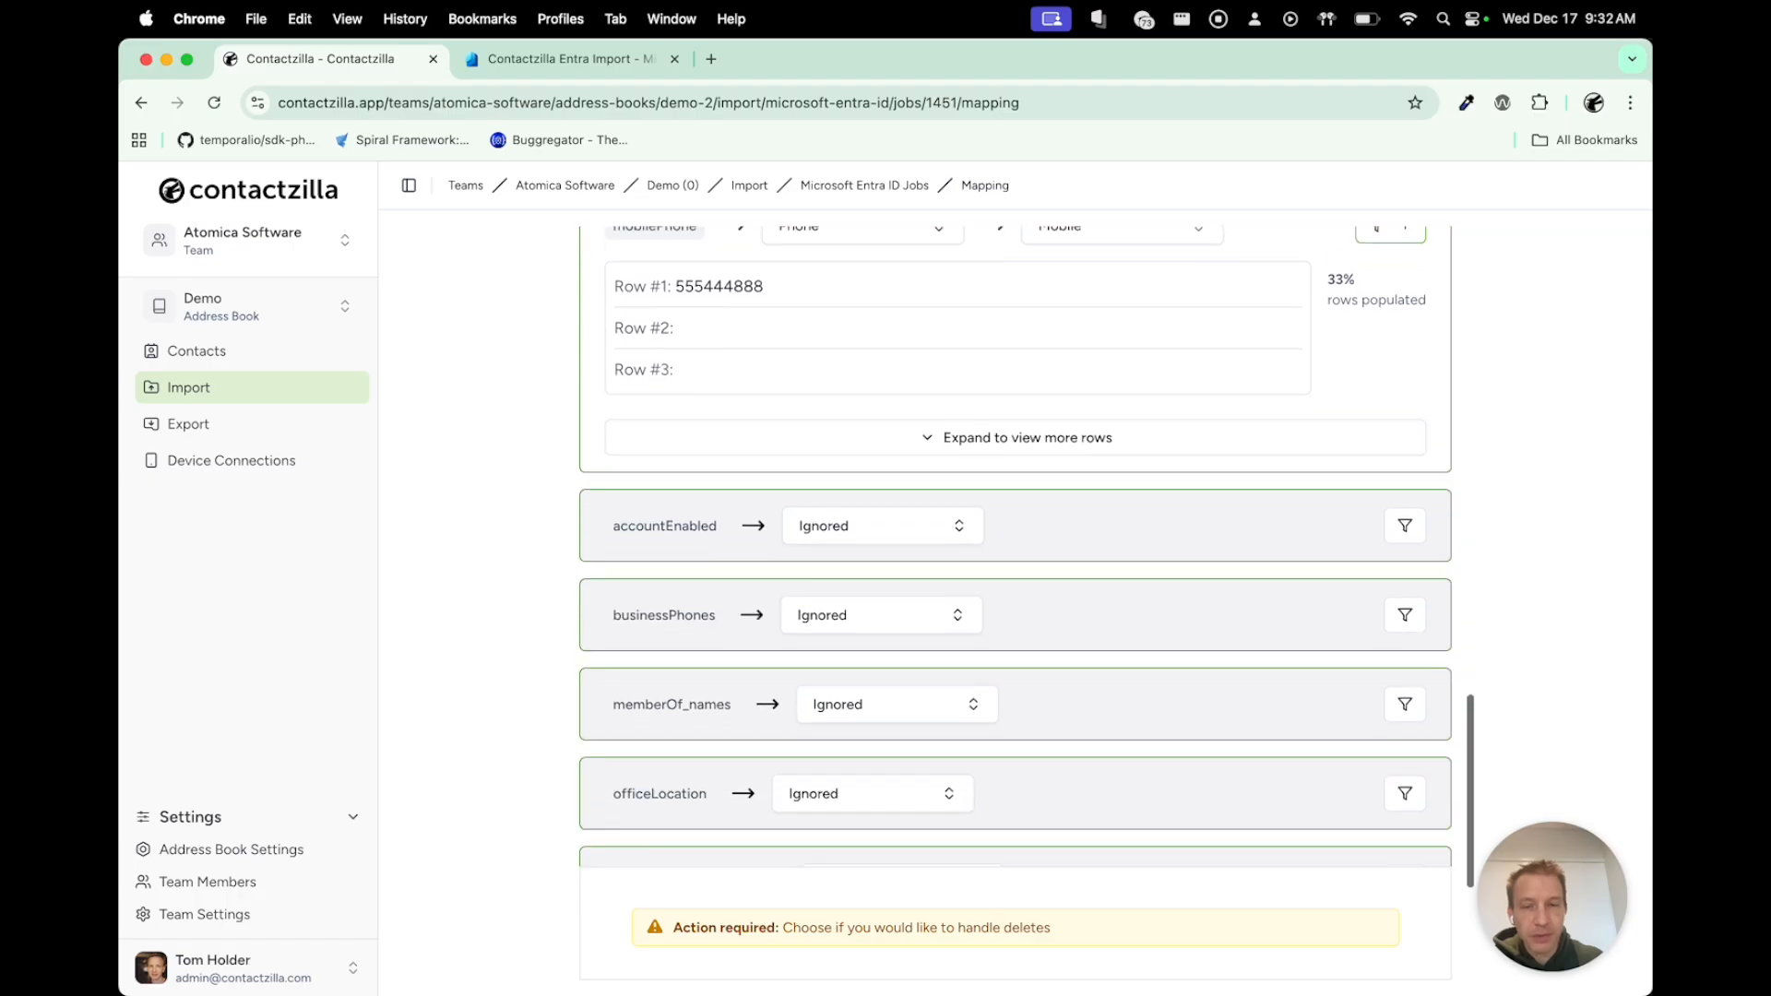
scroll(899, 621, down, 3)
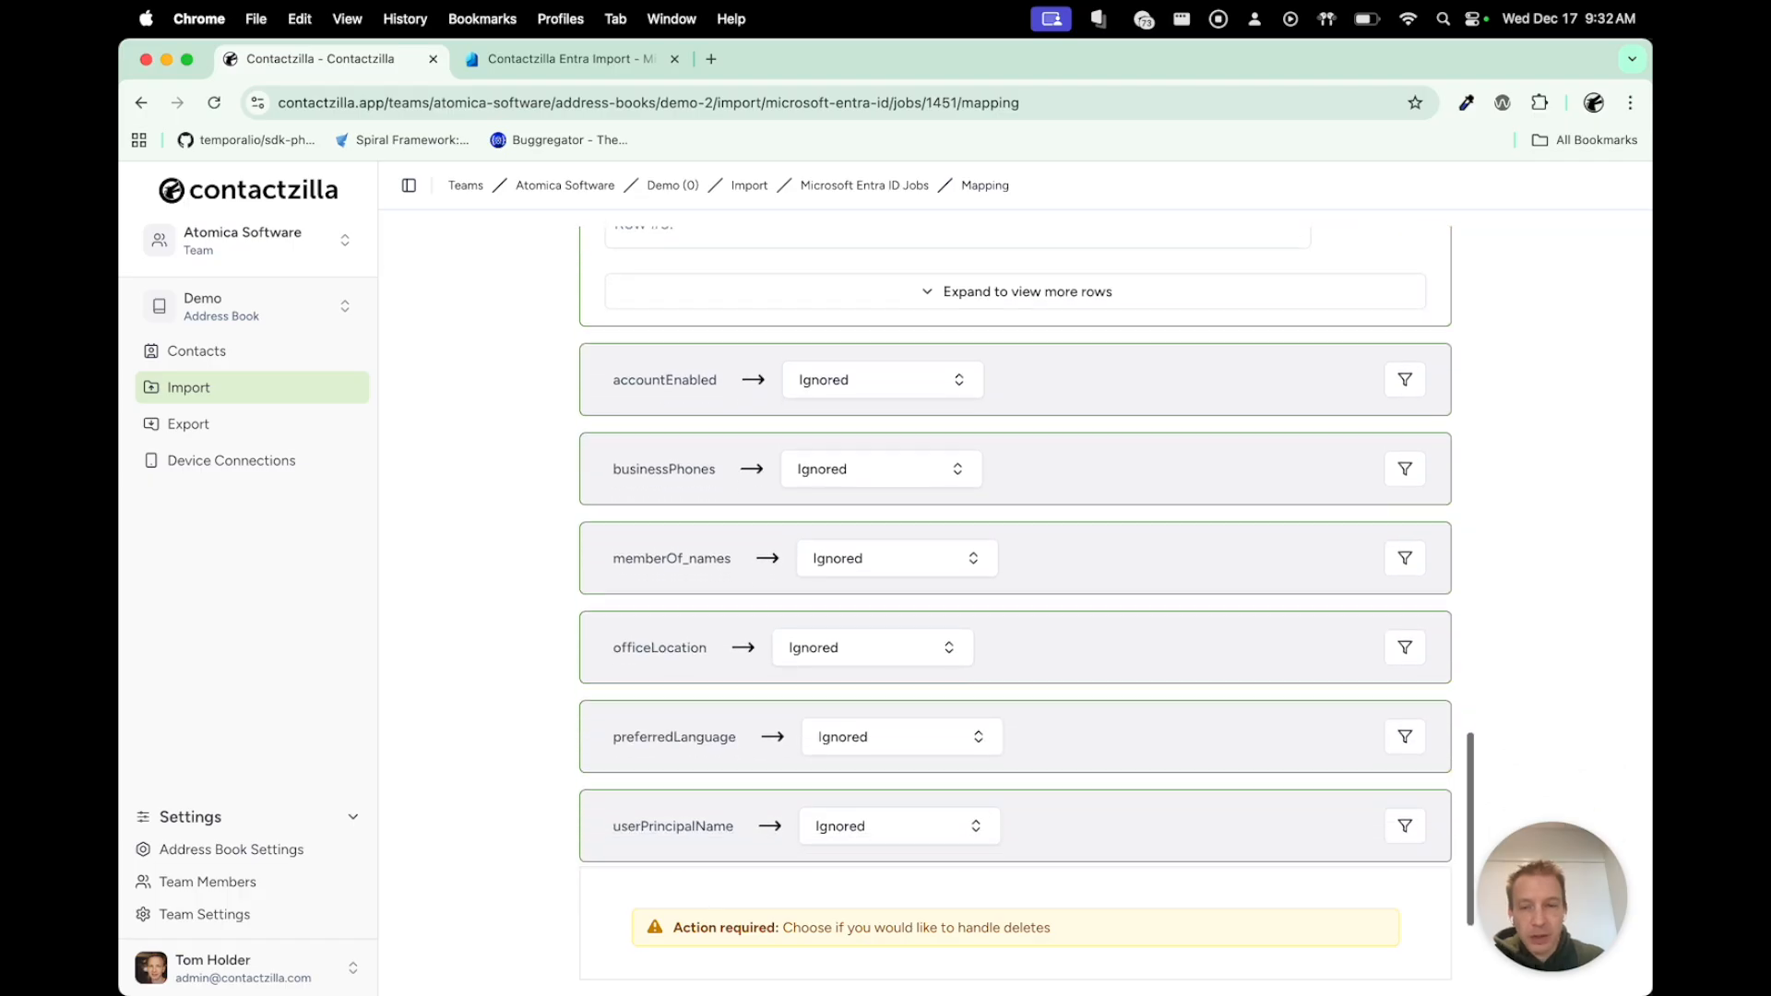
scroll(899, 621, down, 2)
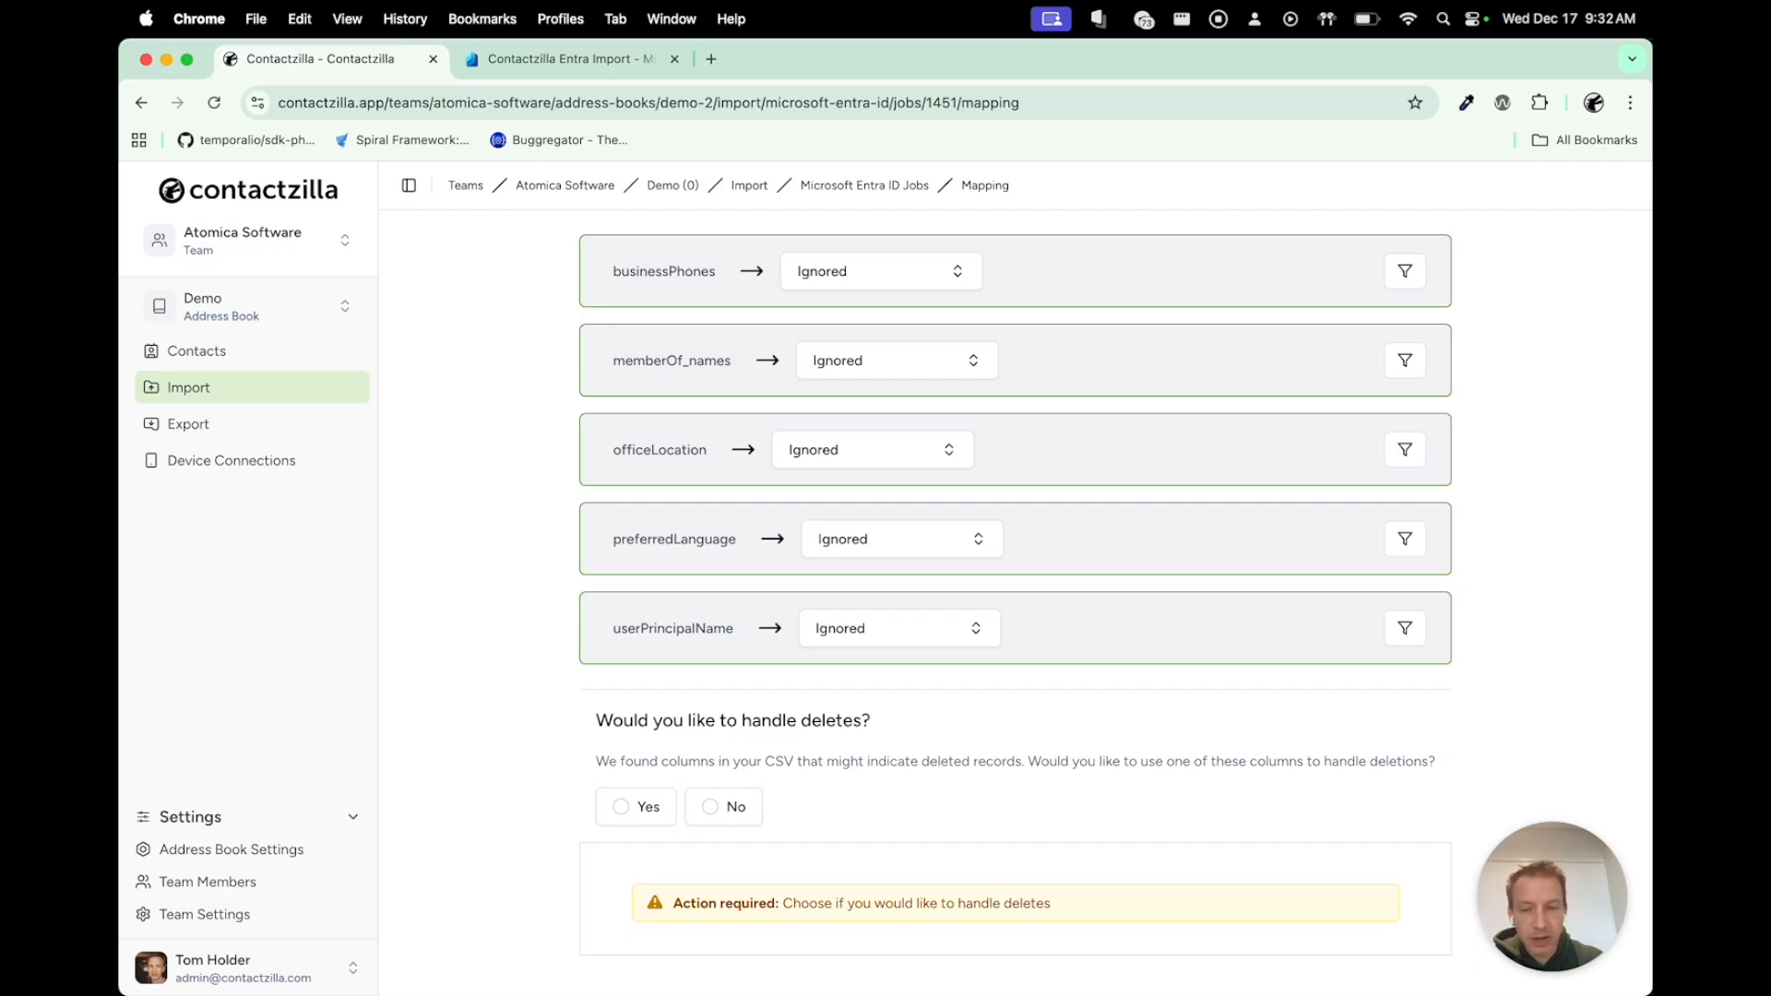
click(636, 807)
scroll(683, 775, down, 1)
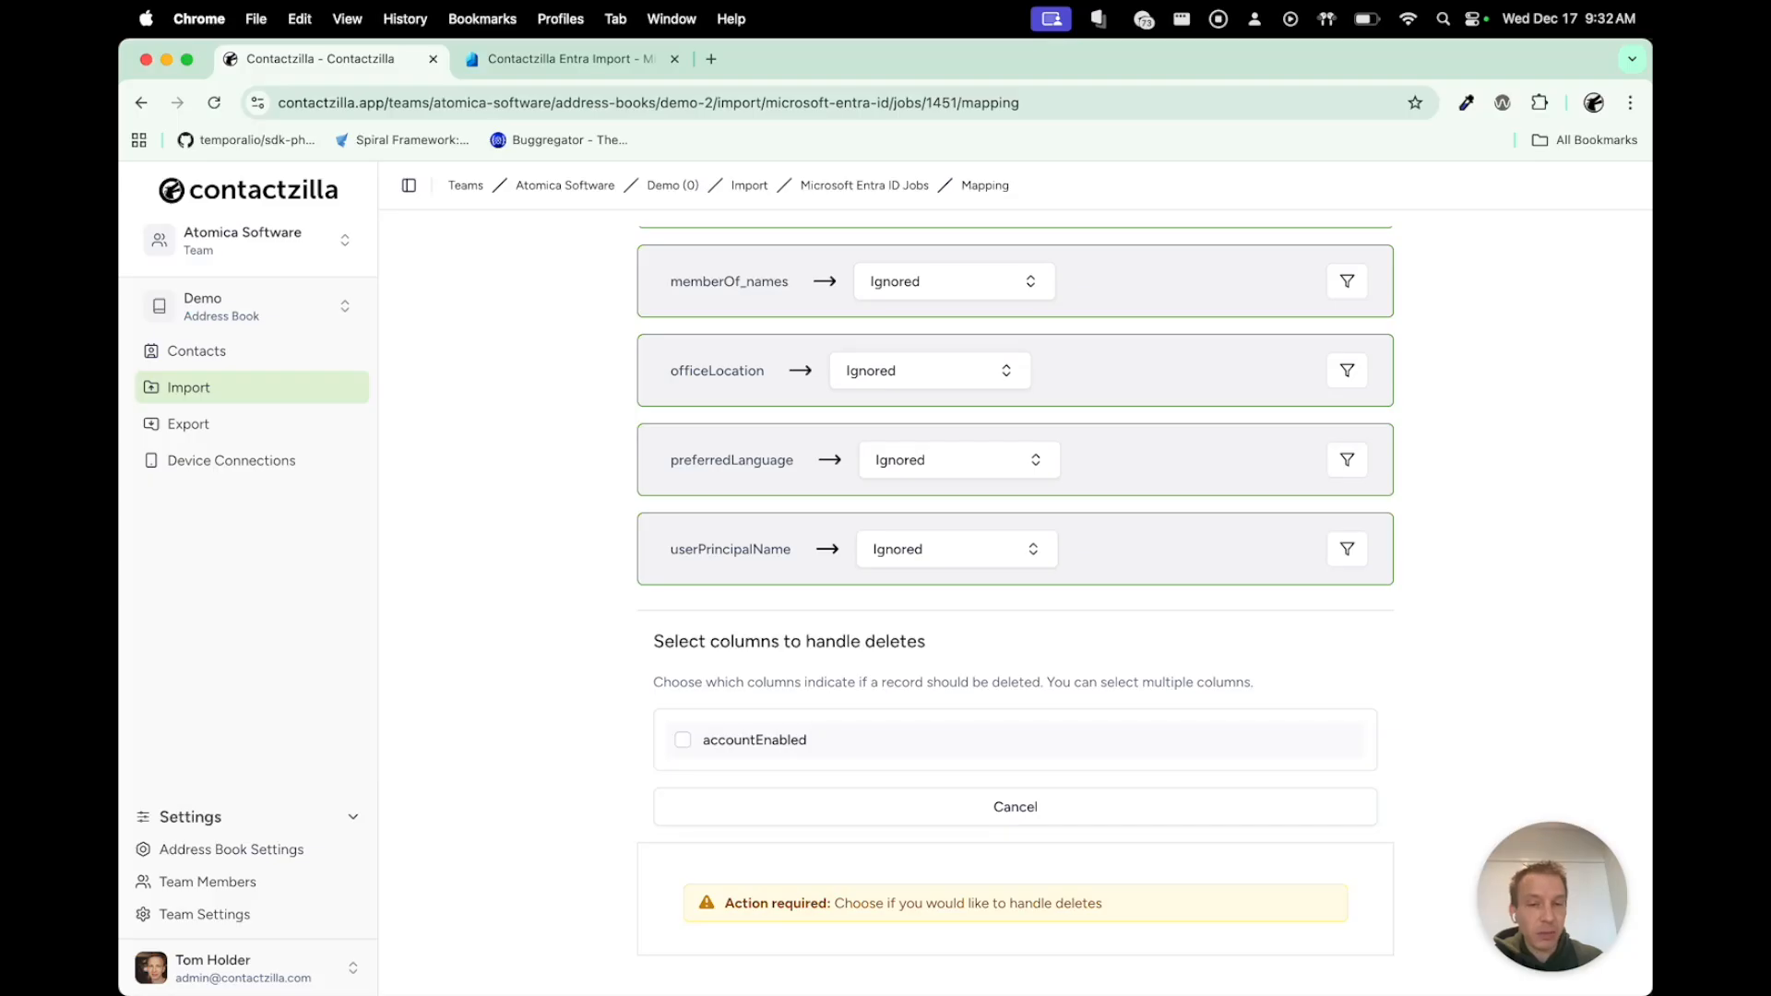
click(683, 740)
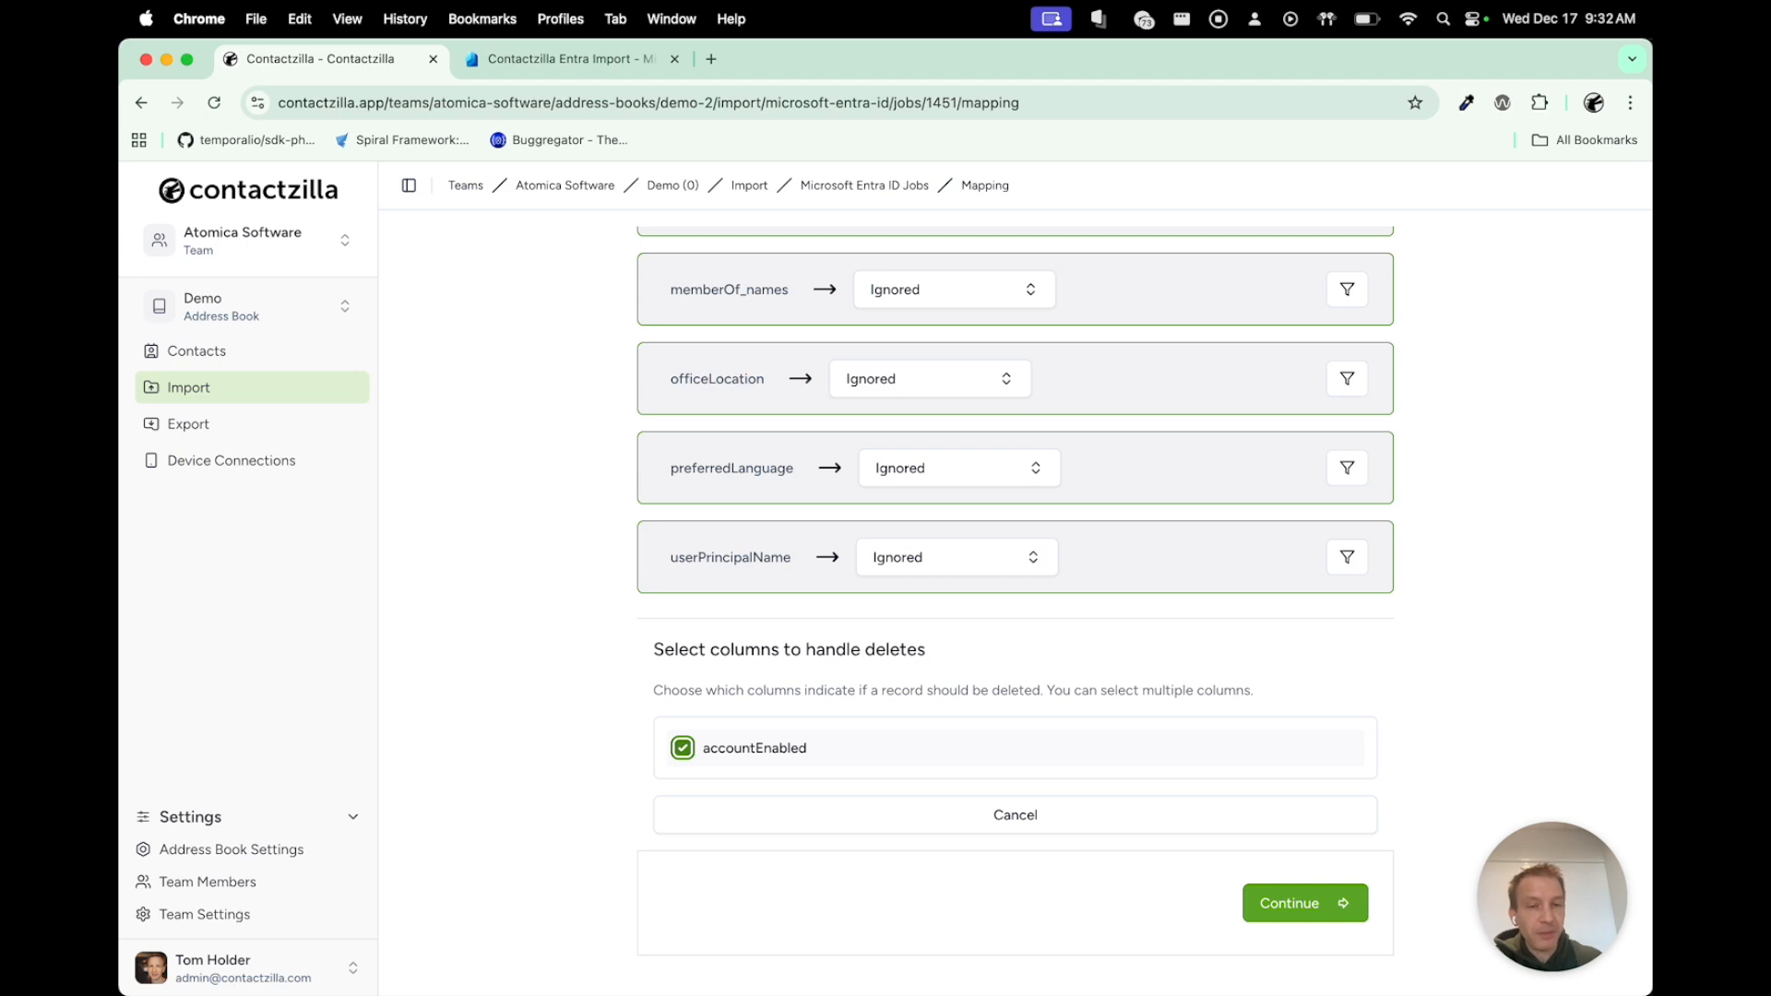
scroll(1015, 554, up, 15)
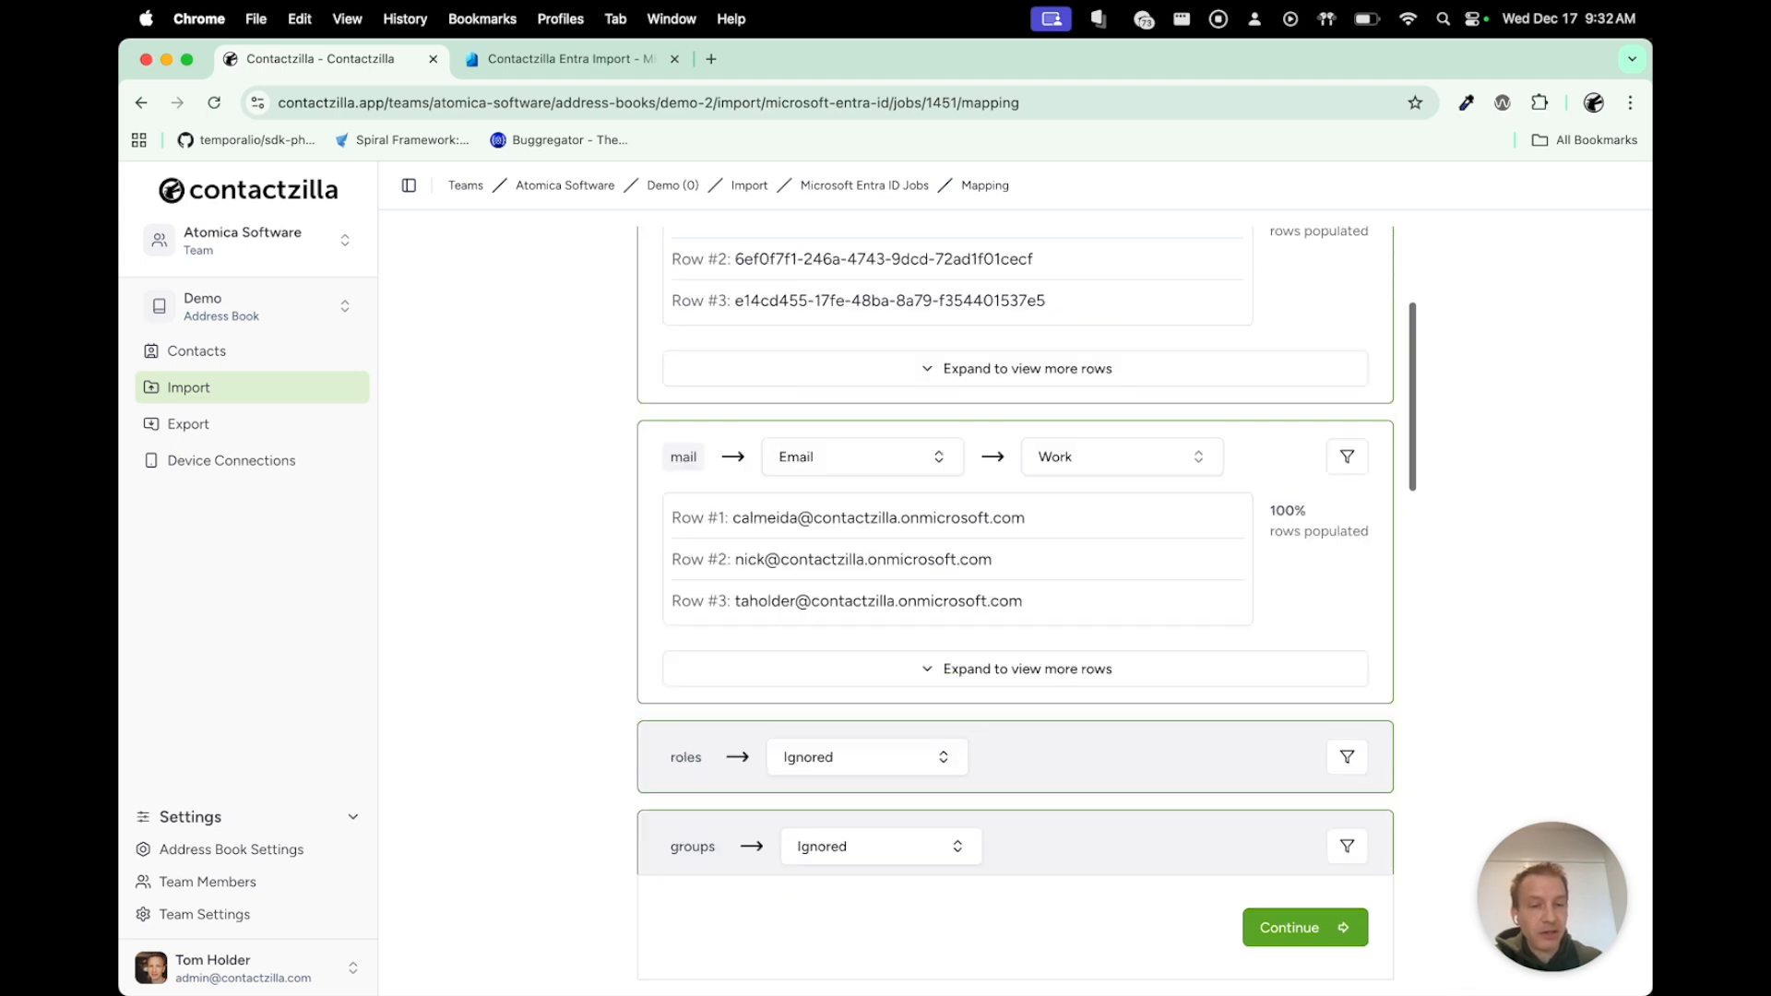
scroll(1014, 553, up, 1)
click(1305, 928)
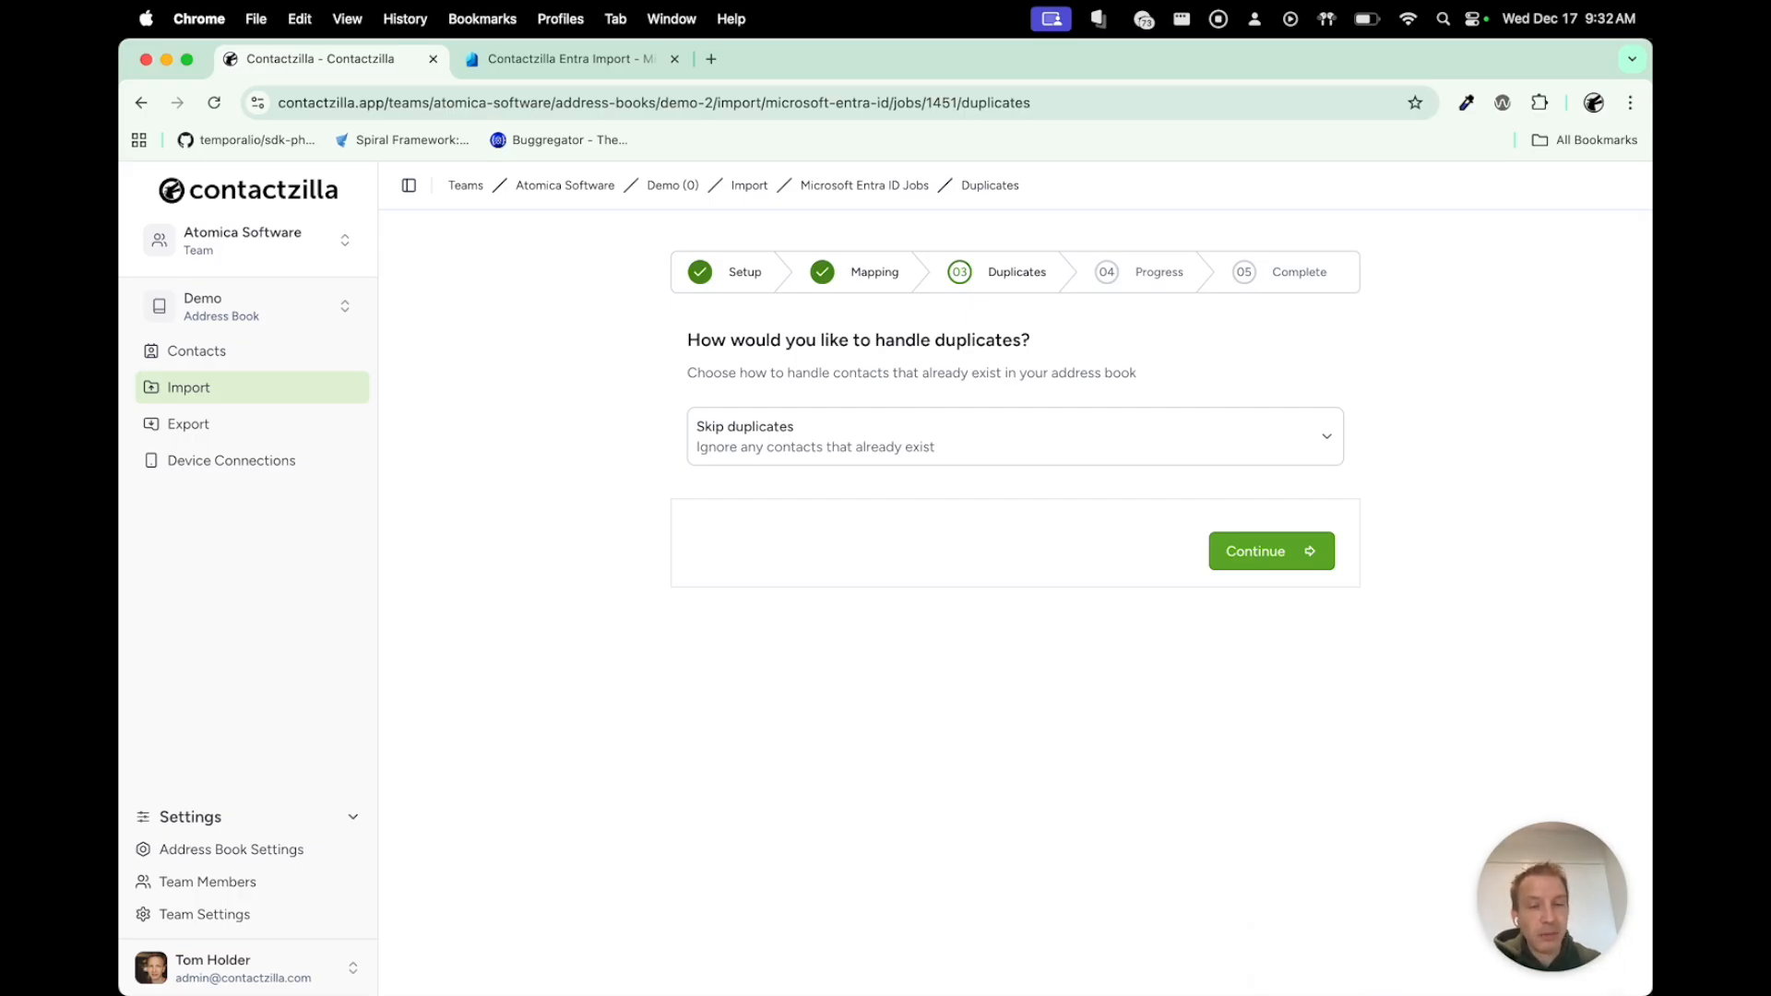
- Set duplicate handling to Replace duplicates and run the import
click(1015, 437)
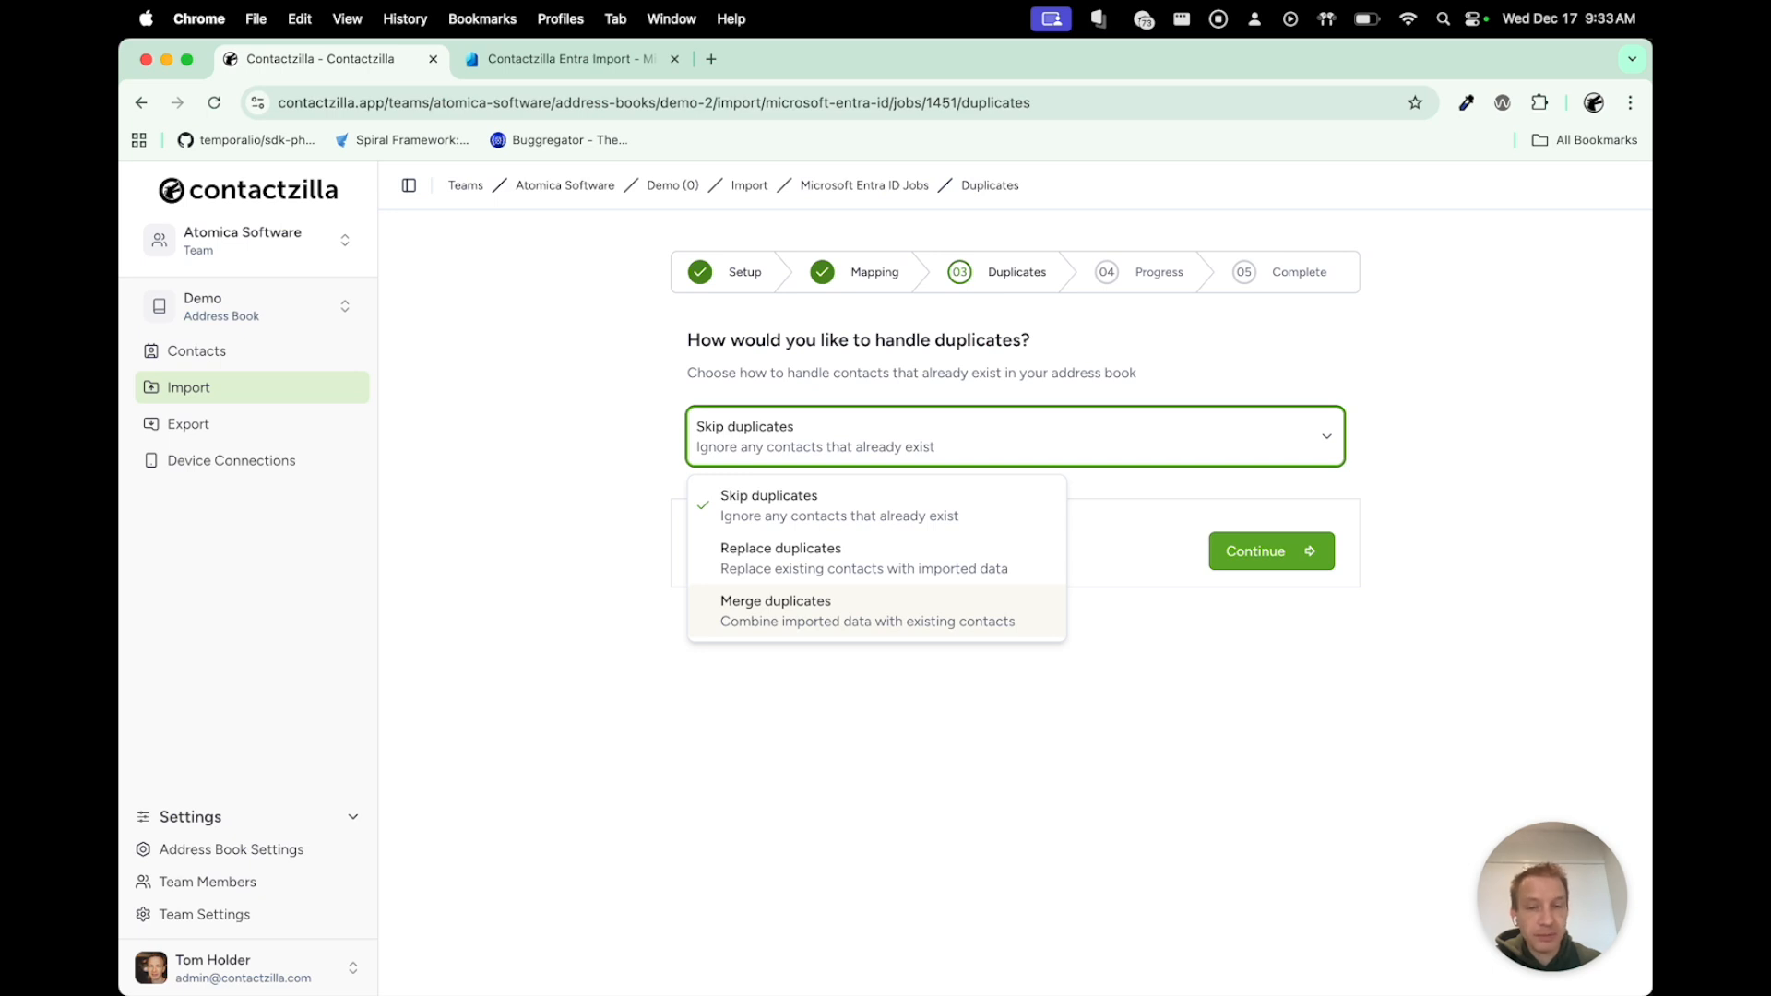
click(865, 559)
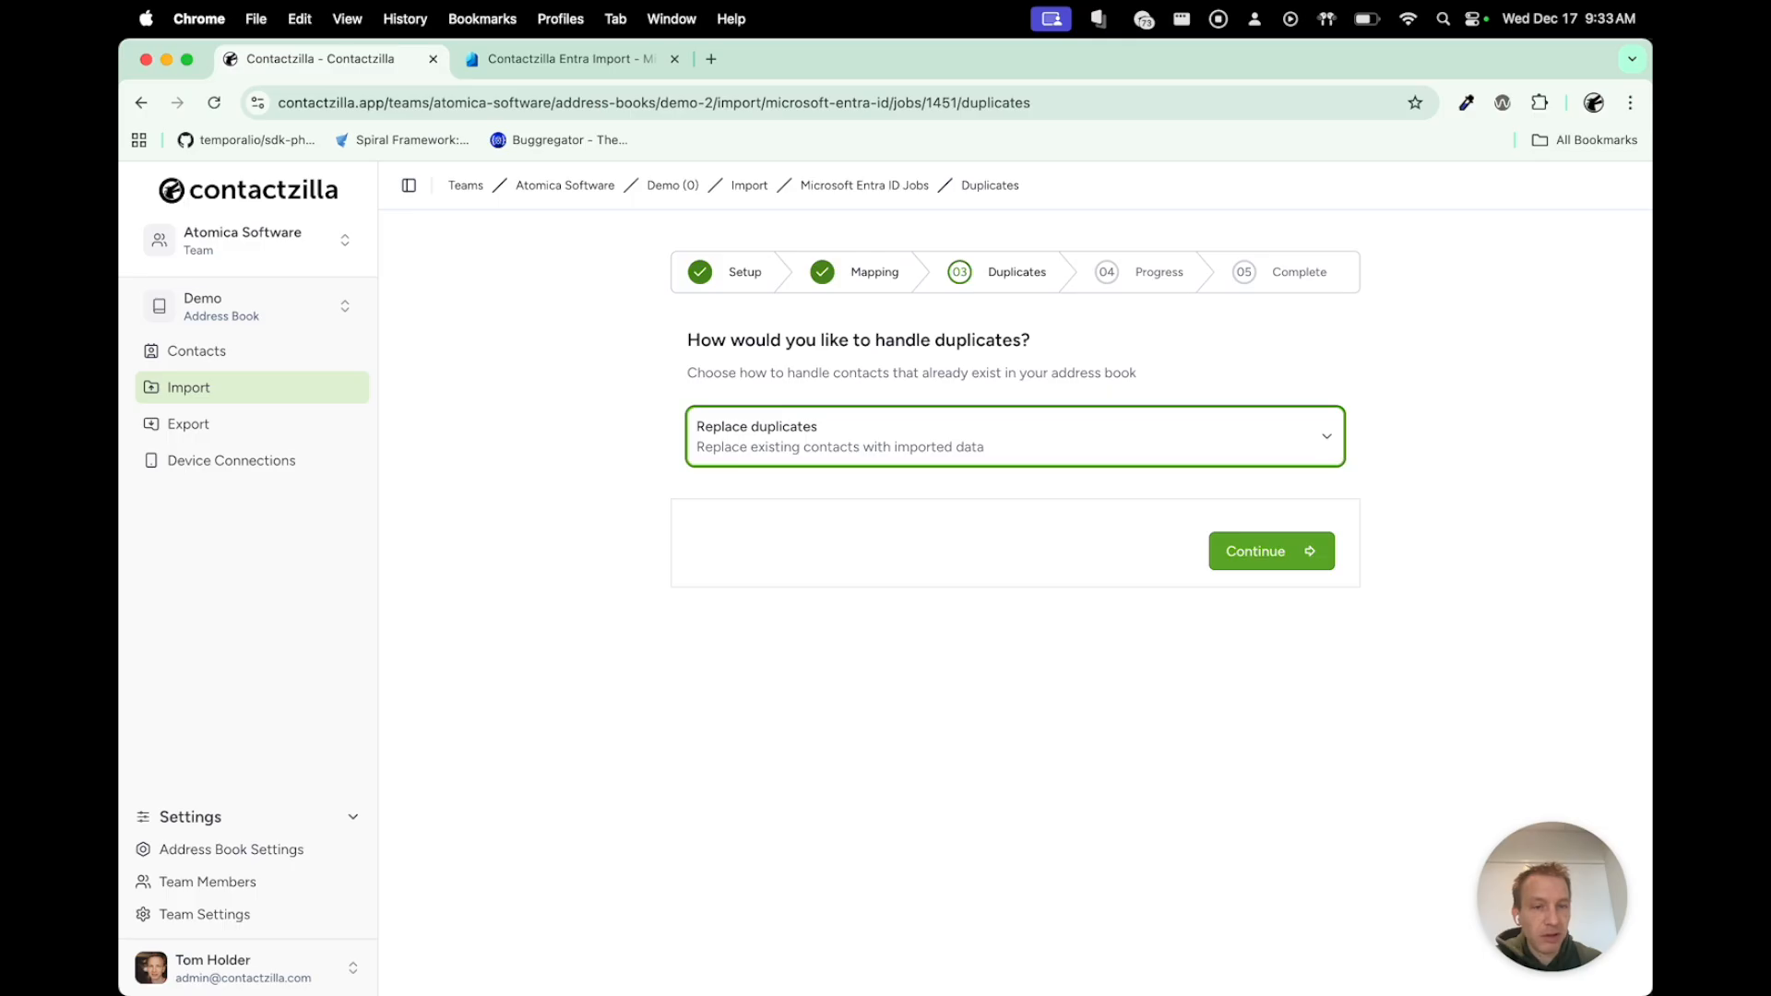
click(1273, 552)
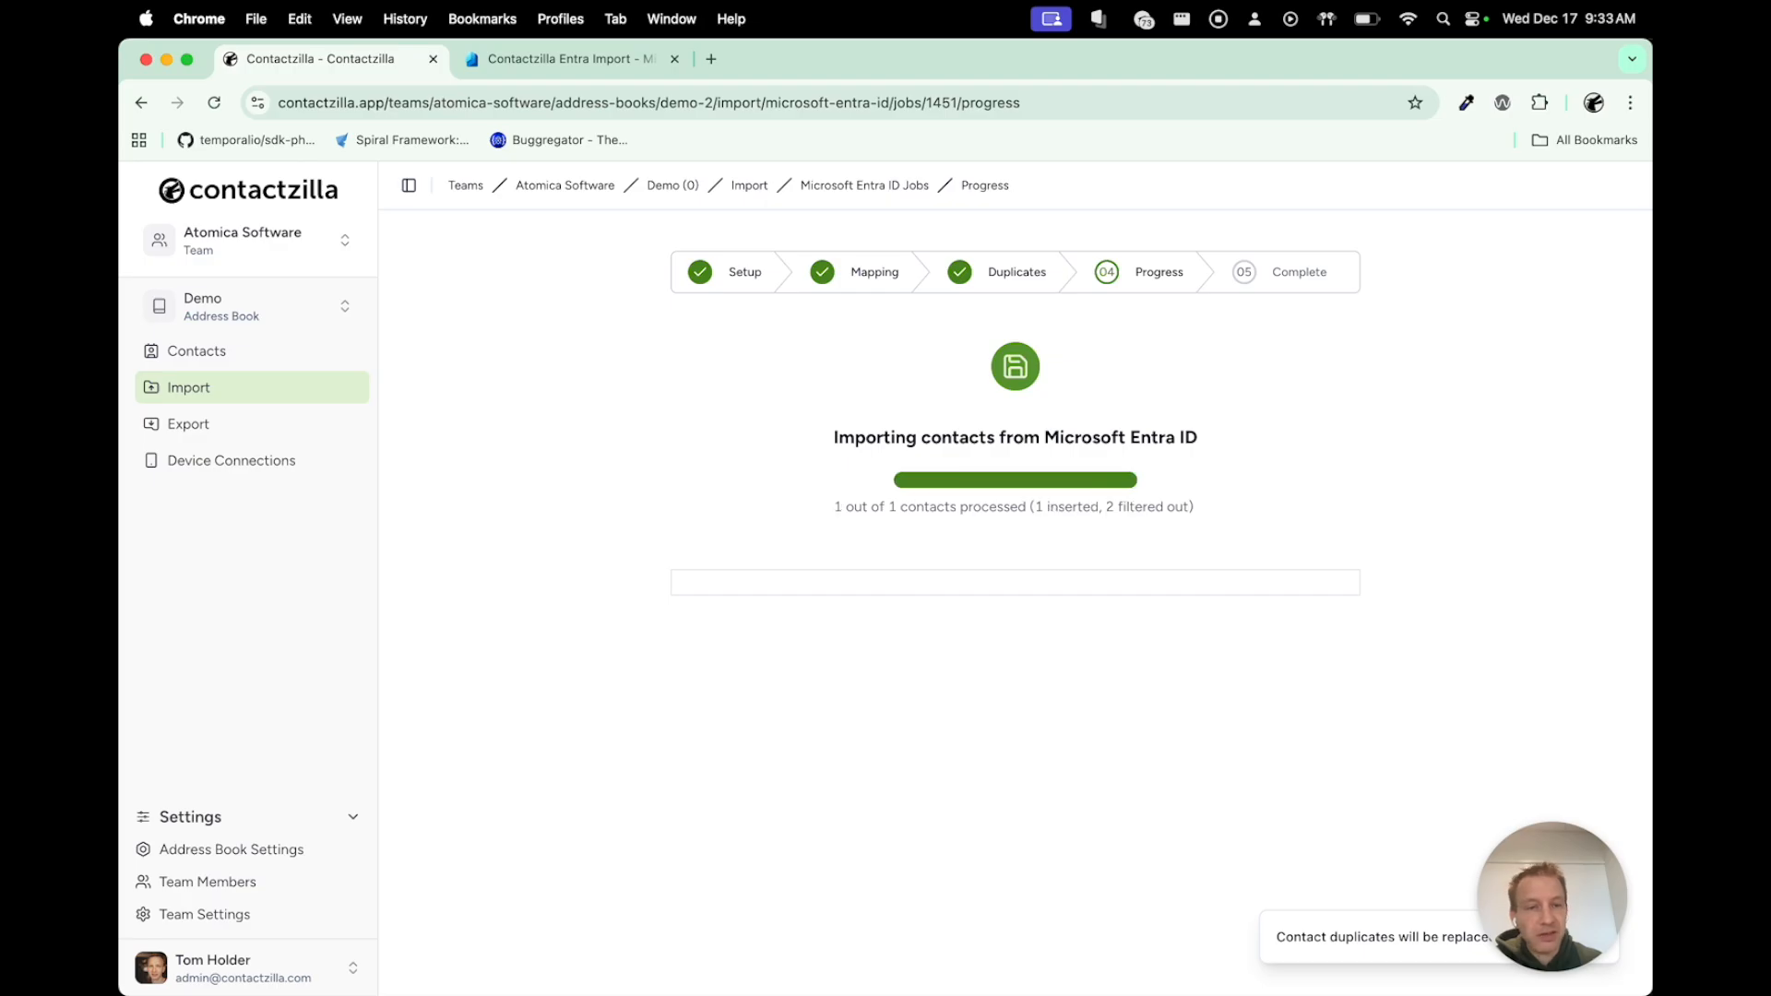
- Check the filtered-out records in the import summary and return to the contacts list
scroll(1015, 553, down, 2)
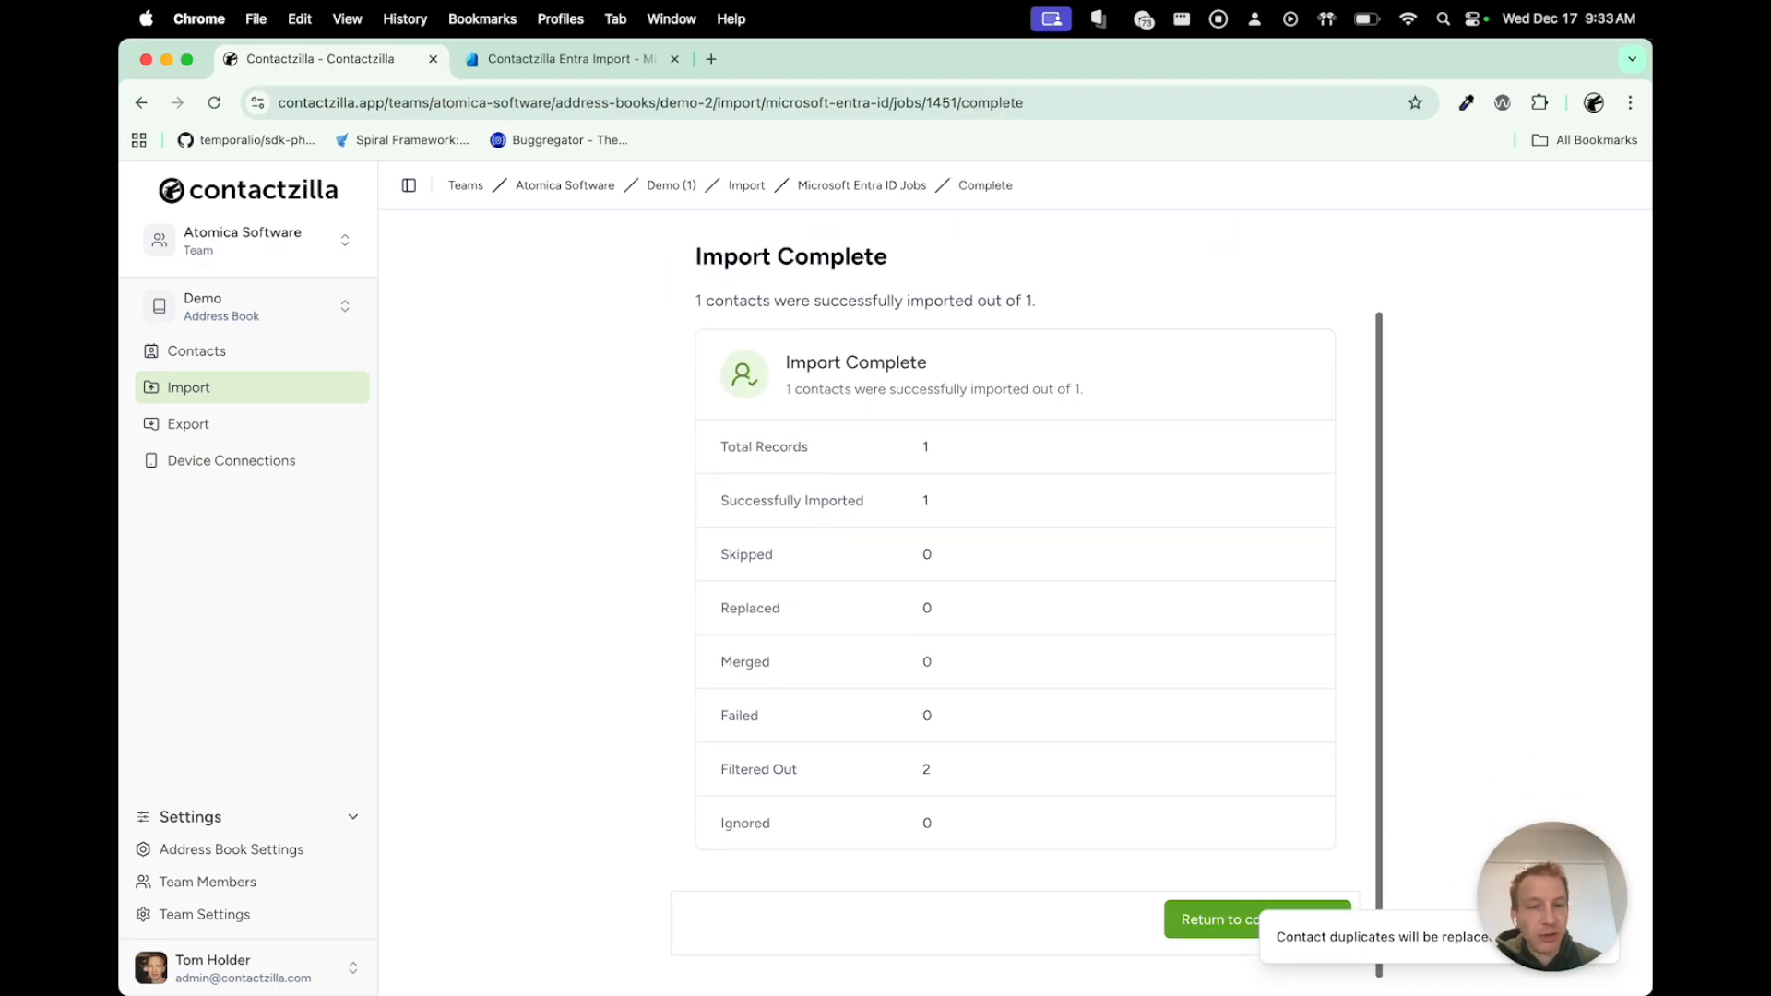
double_click(926, 770)
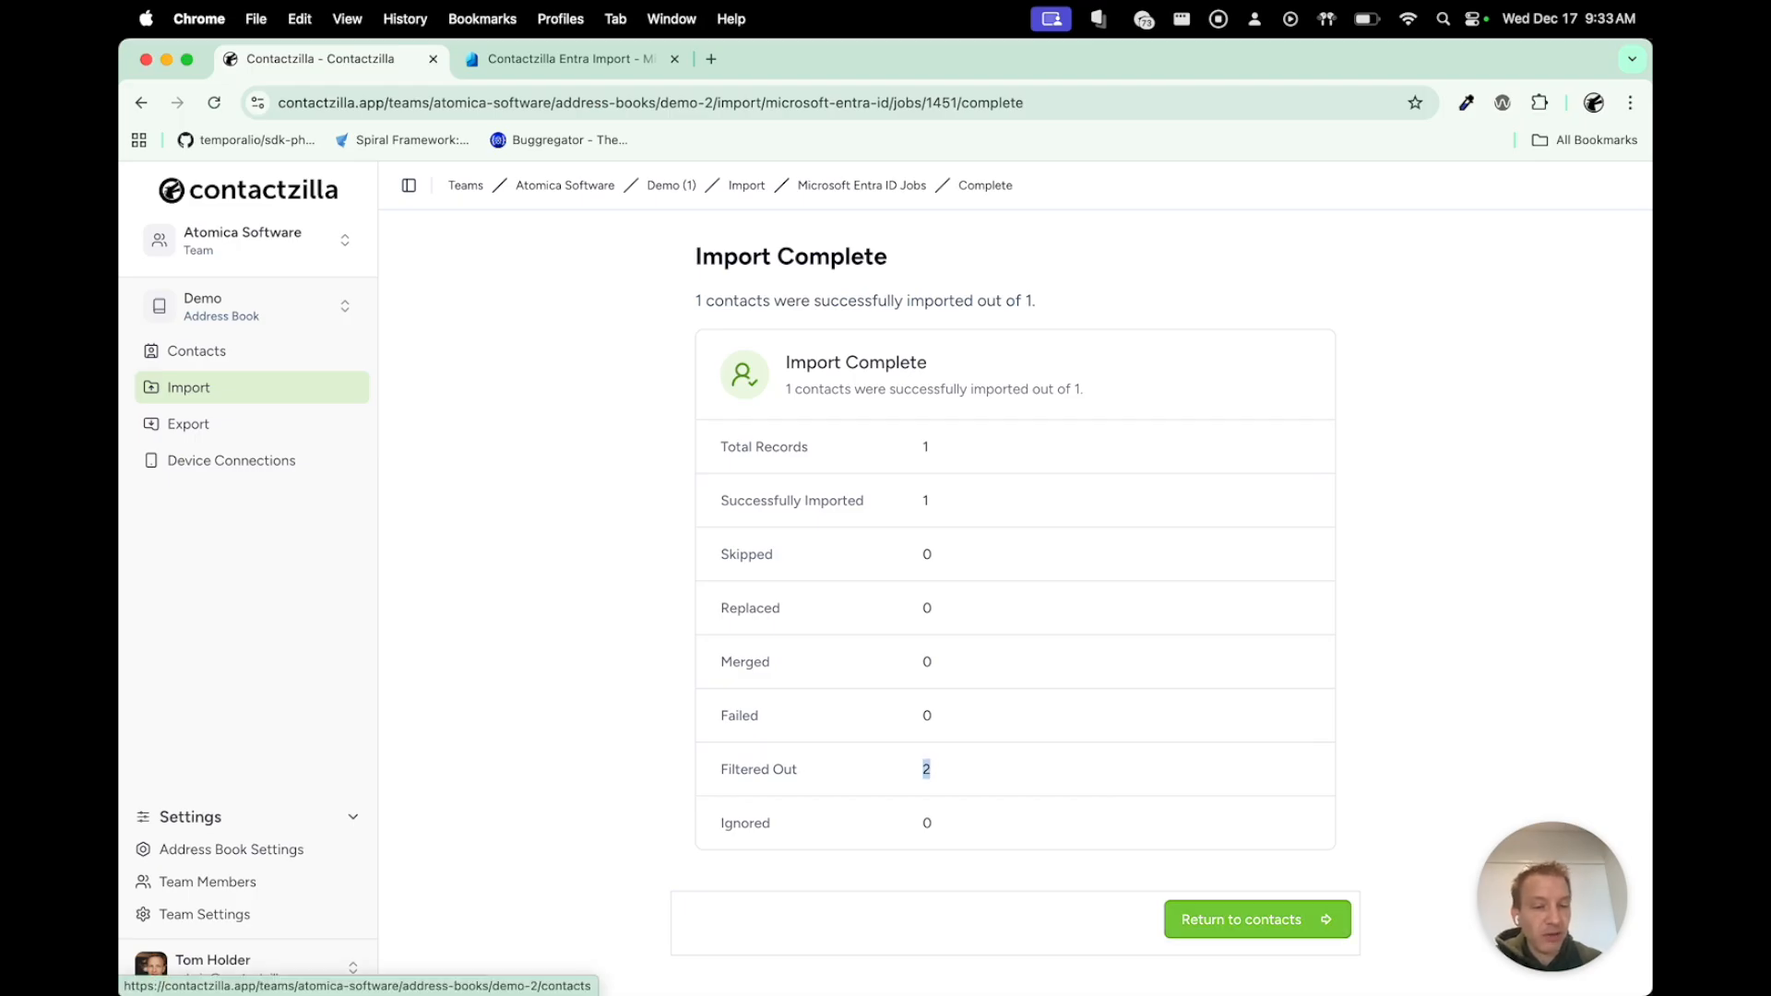
click(1241, 919)
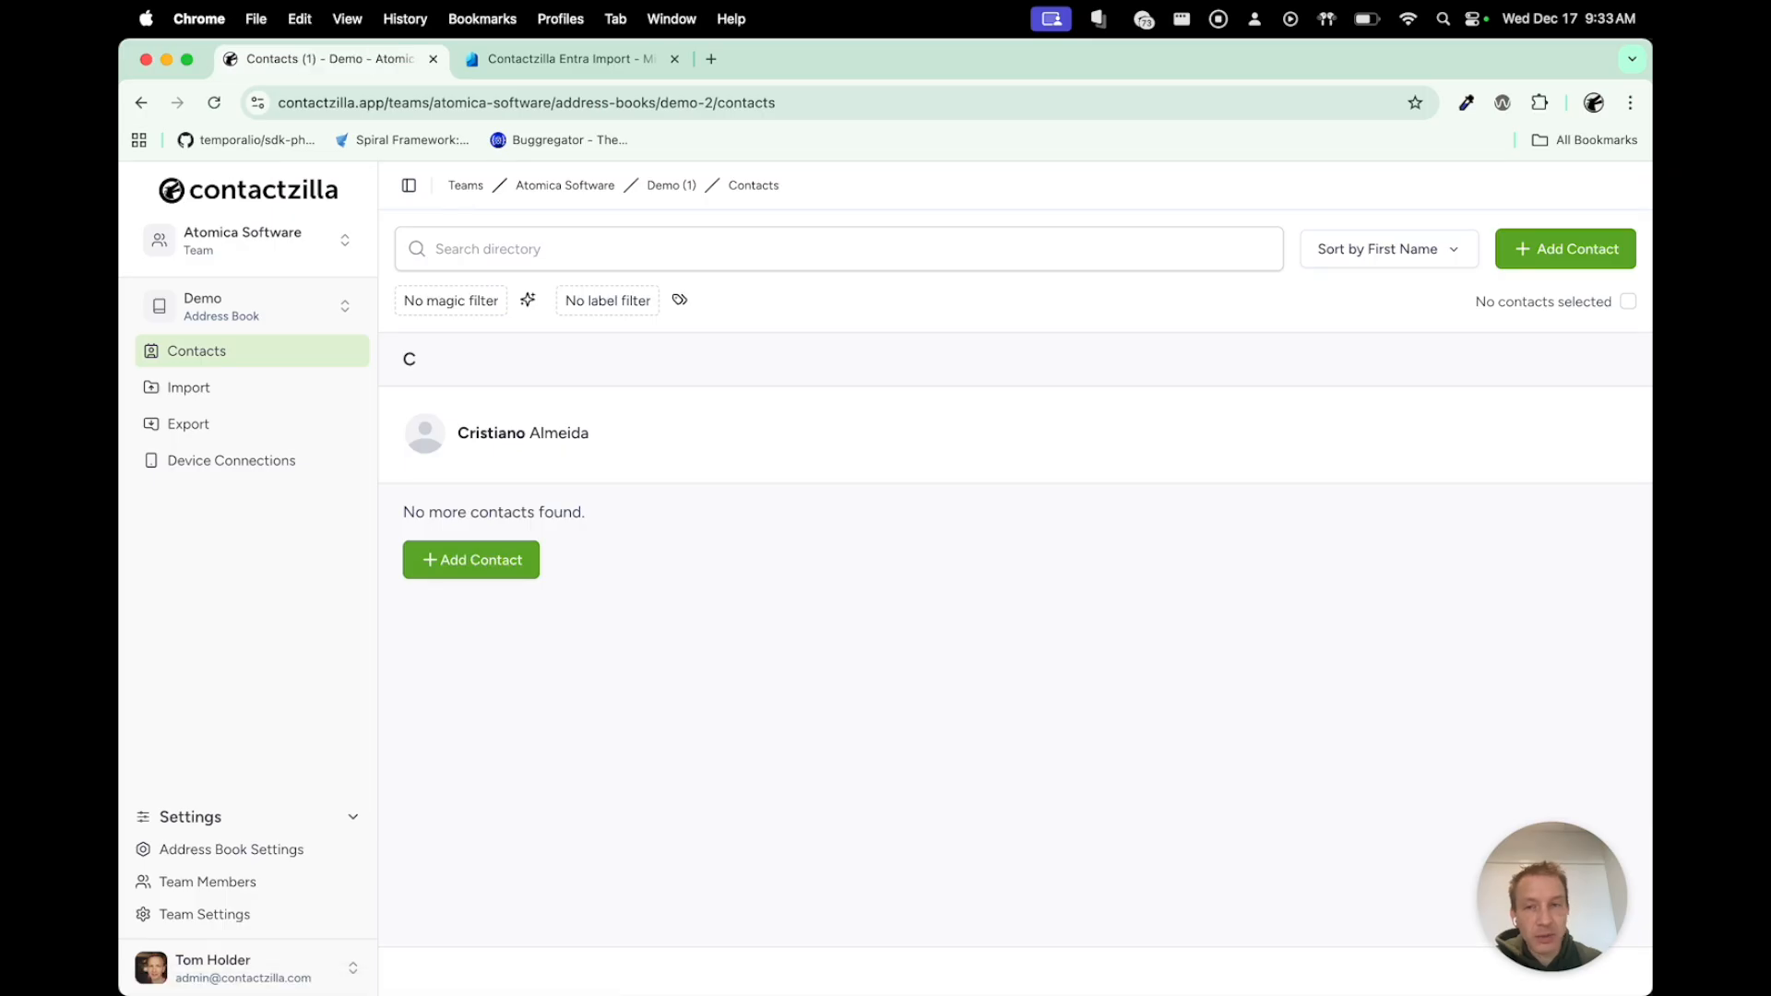
- Open the imported contact's profile and examine its phone number, email and Msid unique field
click(523, 433)
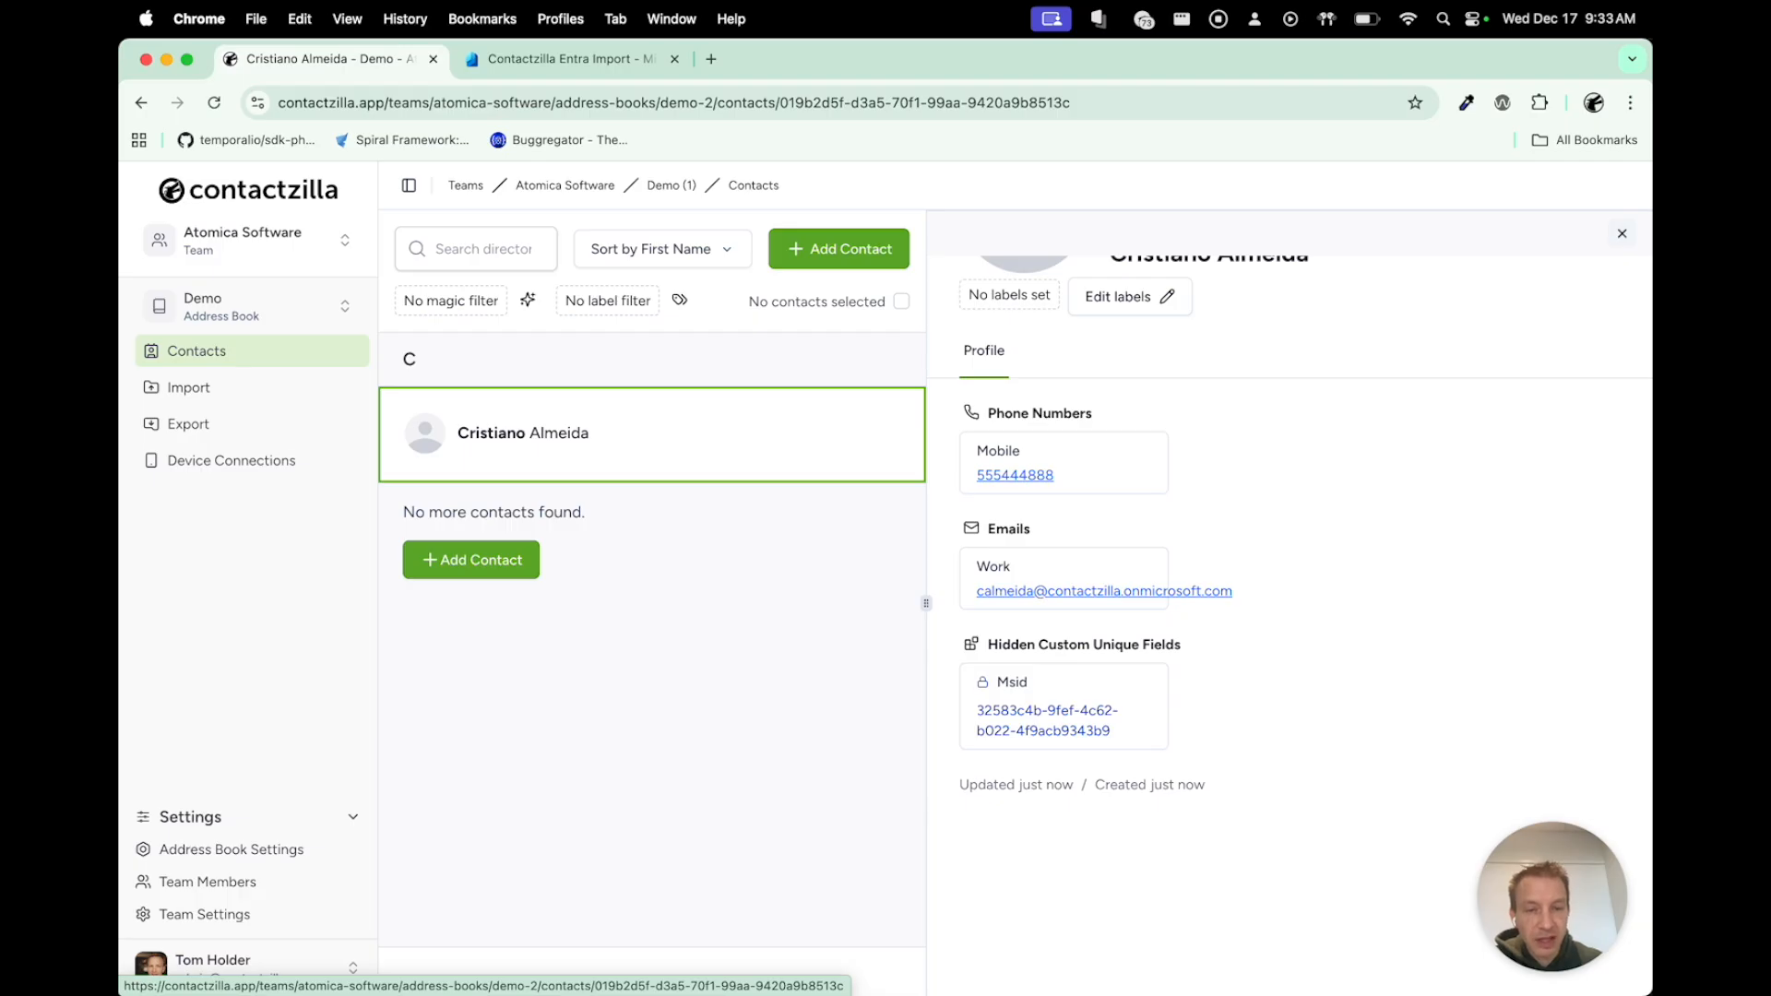
drag(977, 710, 1113, 731)
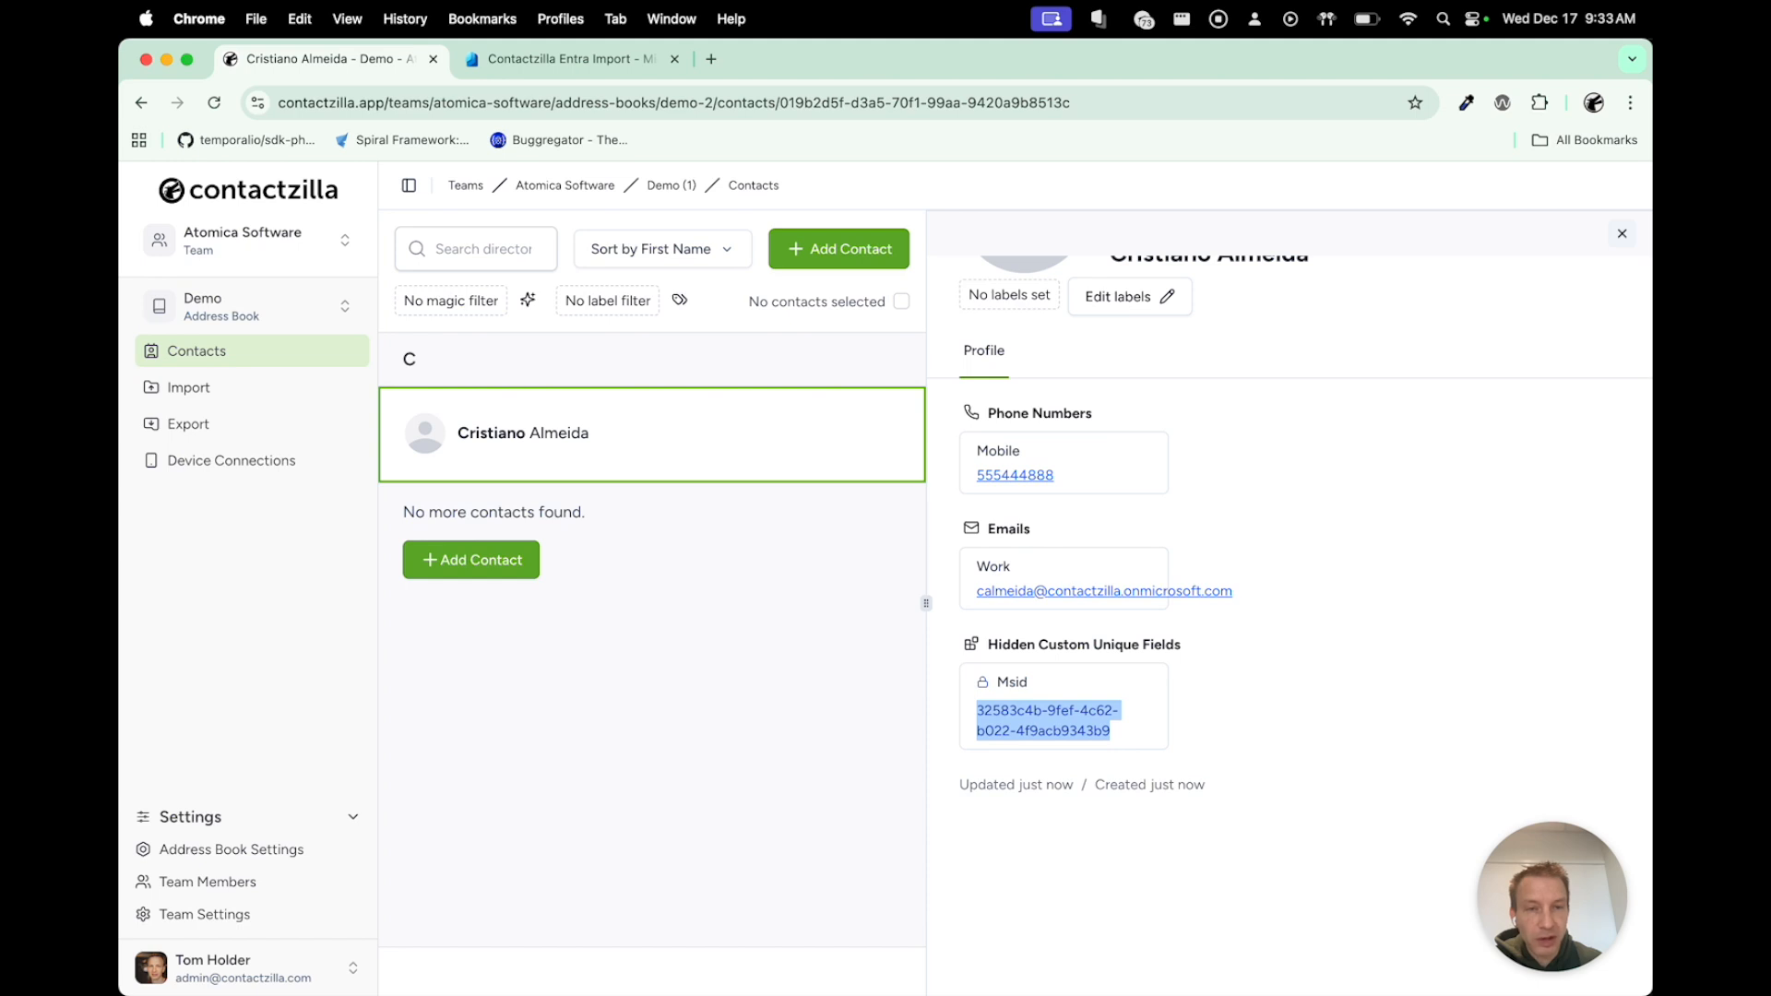
scroll(1290, 594, up, 1)
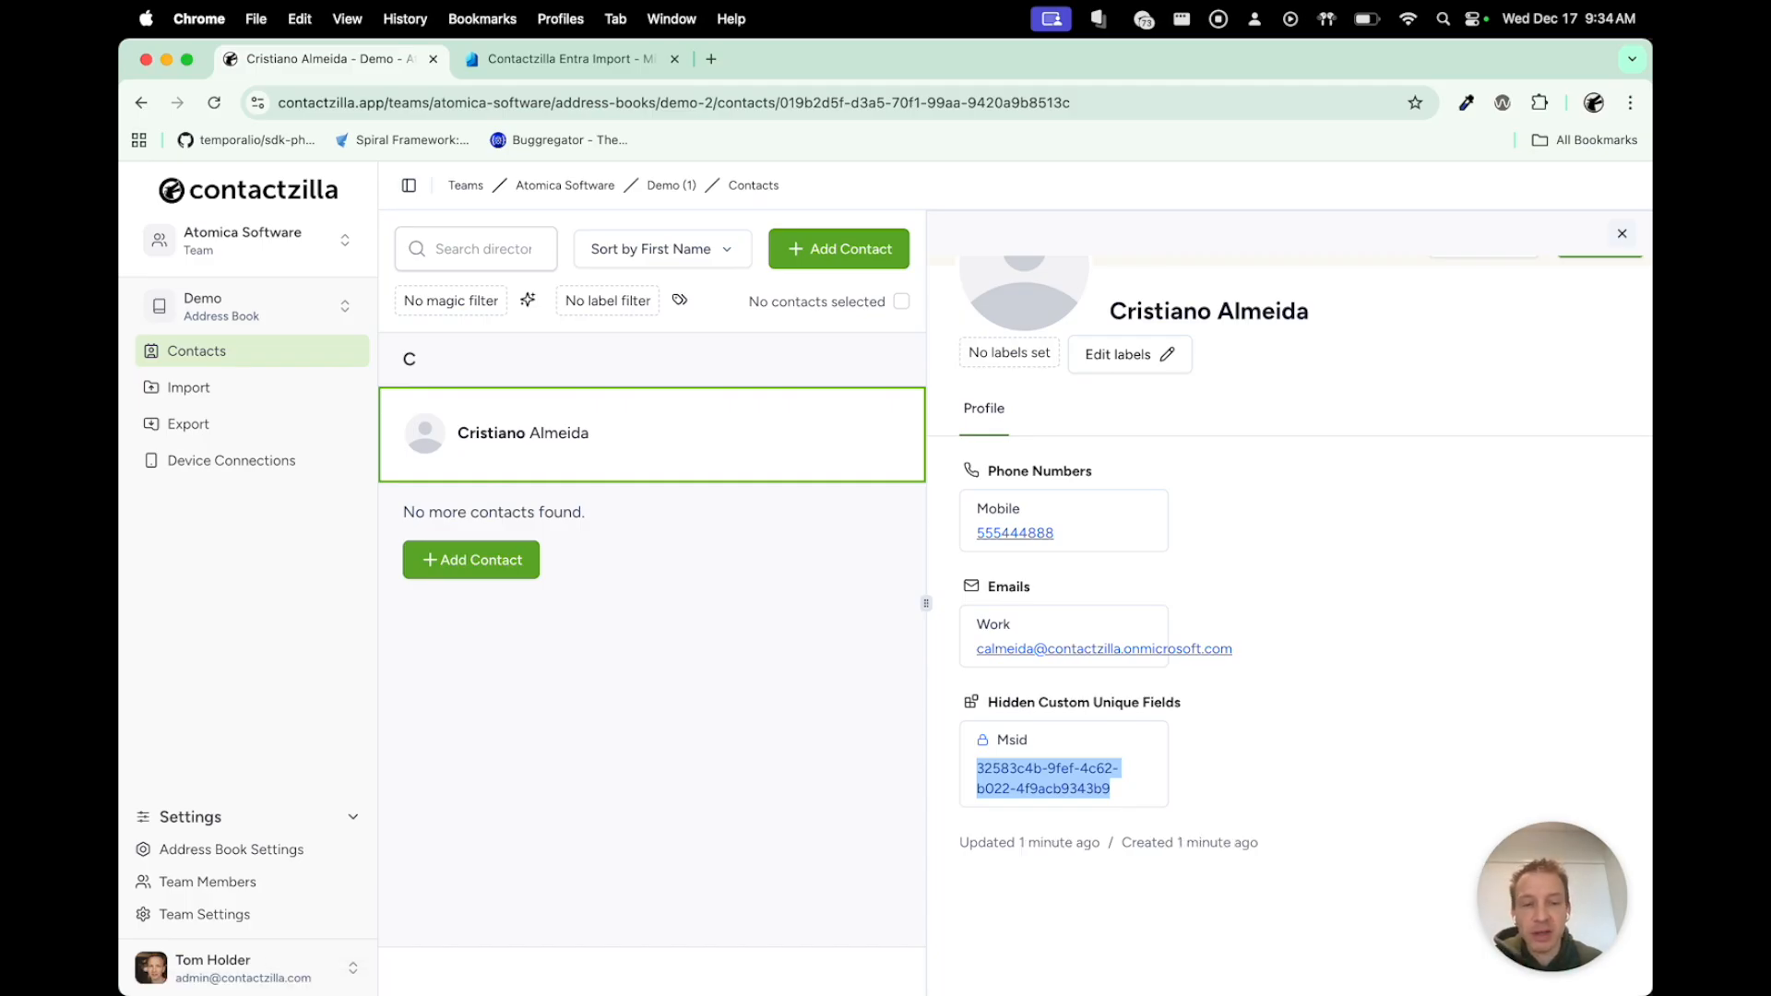
- Review the job runs of the microsoft-entra-id_1 import
click(188, 387)
scroll(738, 590, down, 2)
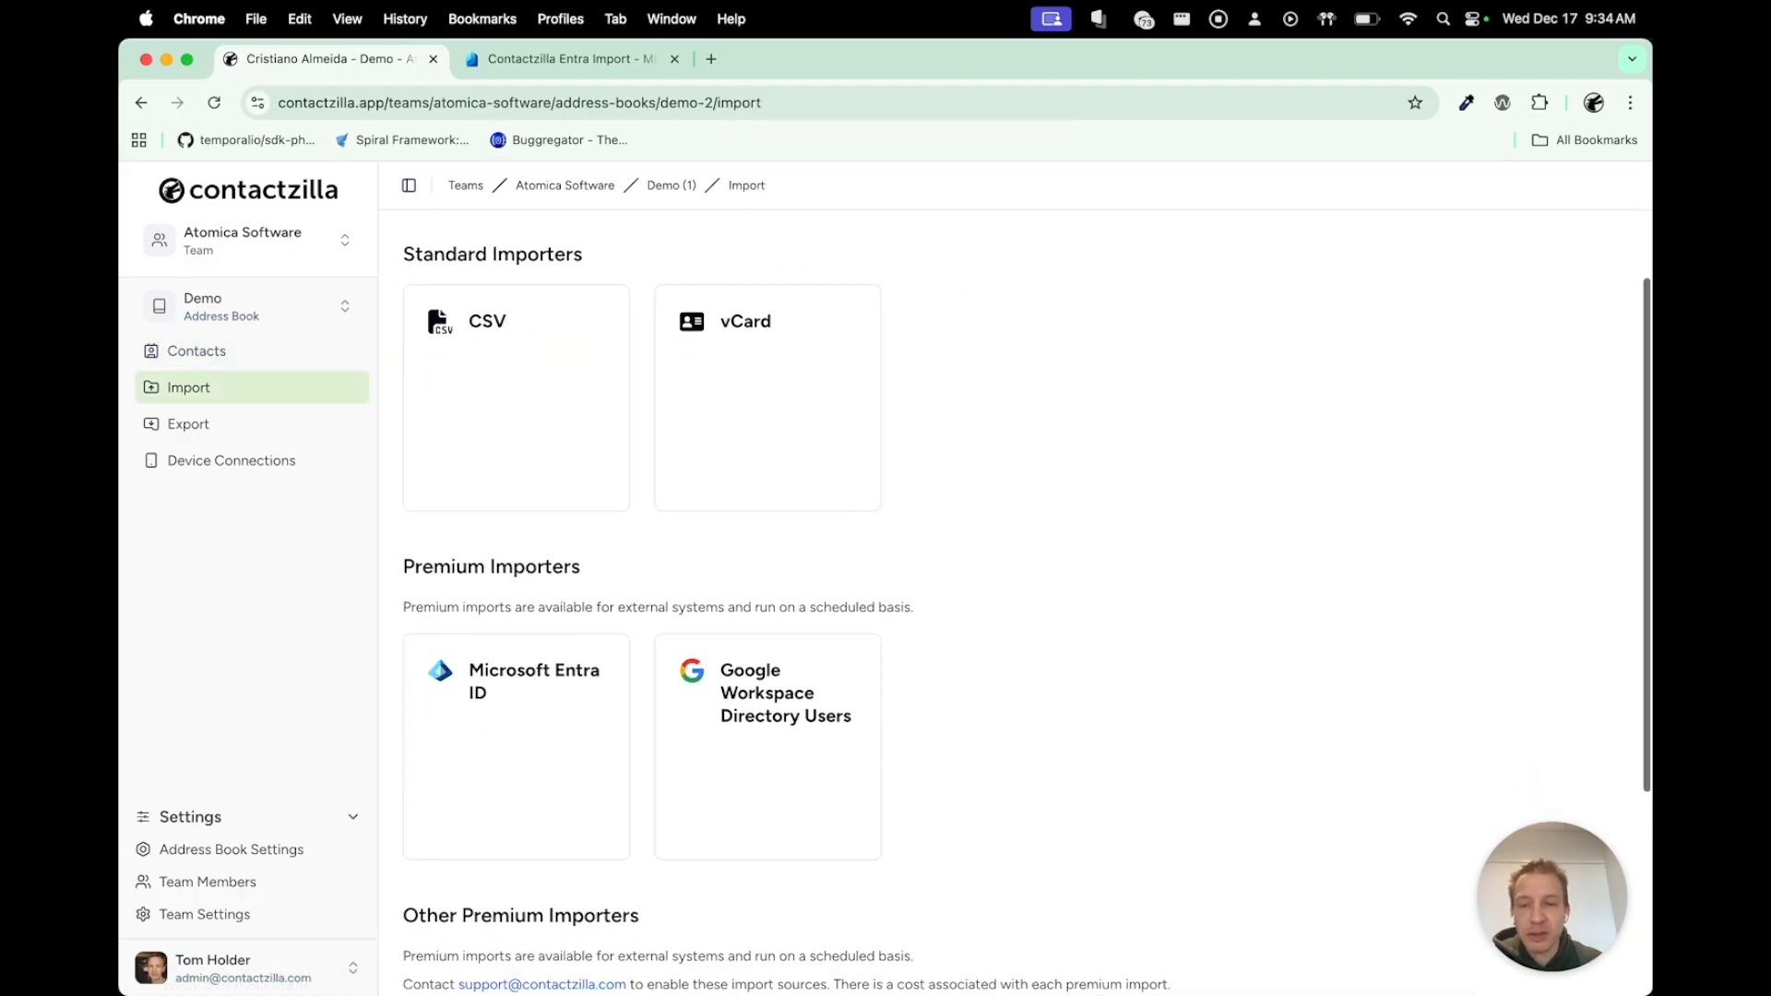
click(517, 728)
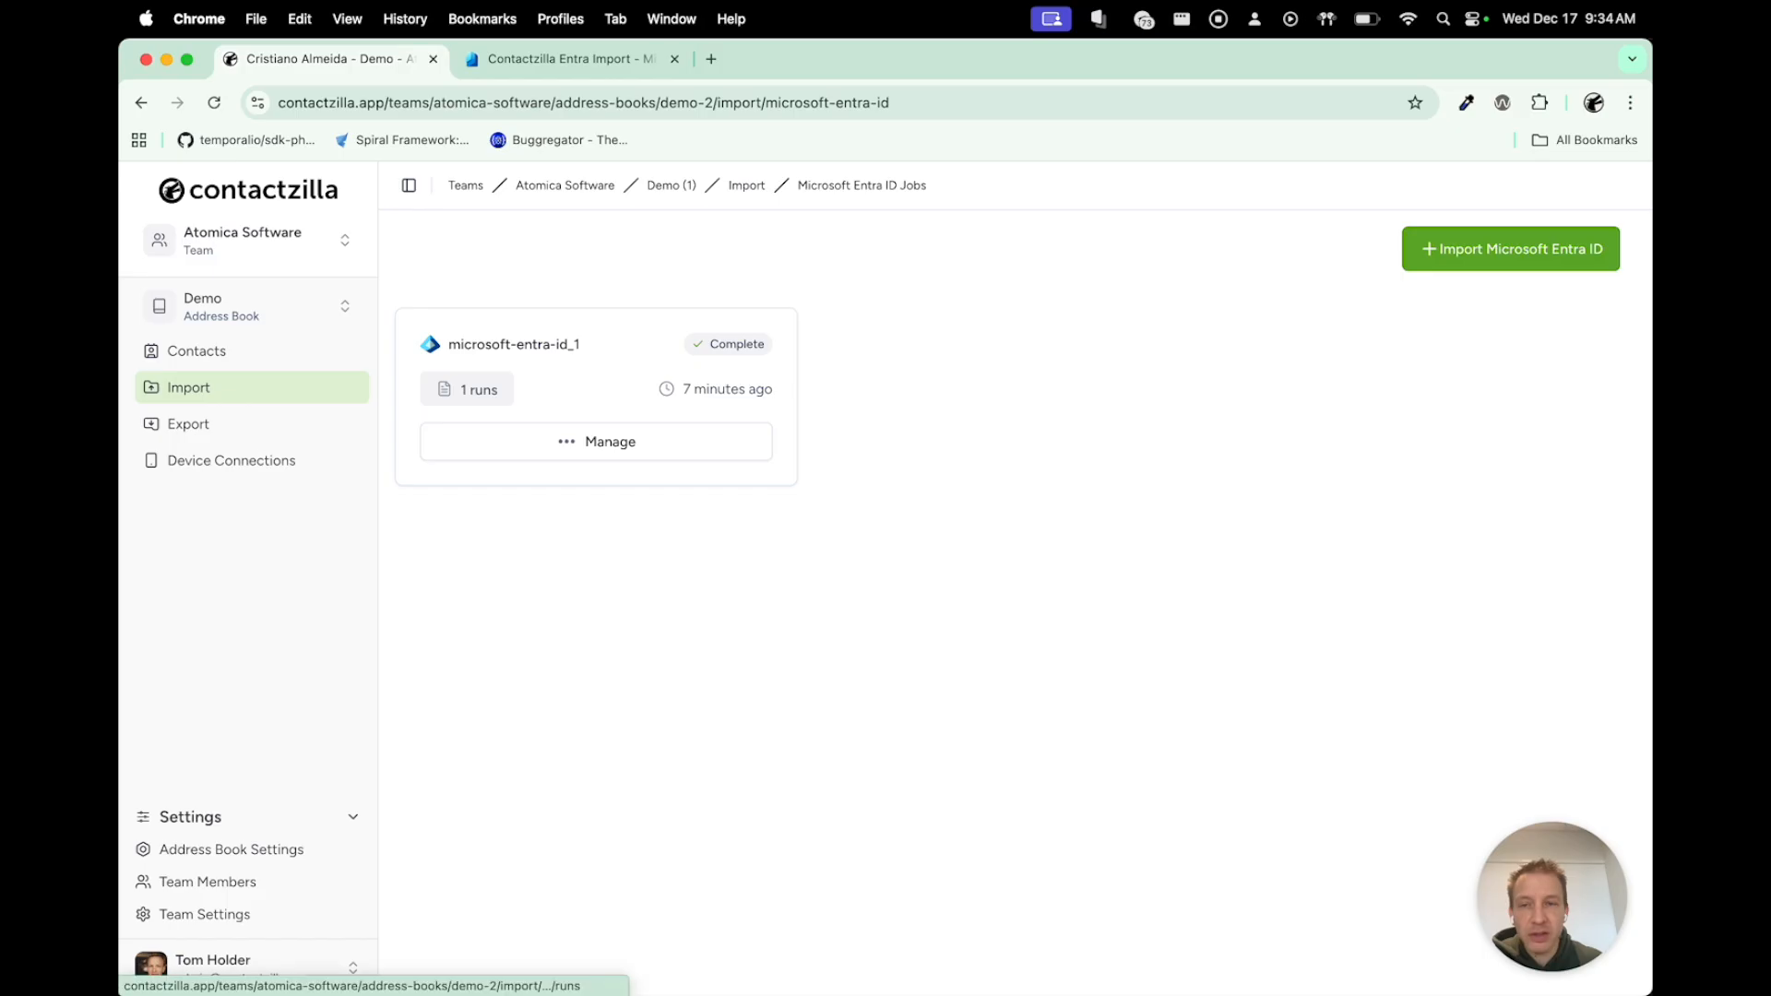
click(468, 389)
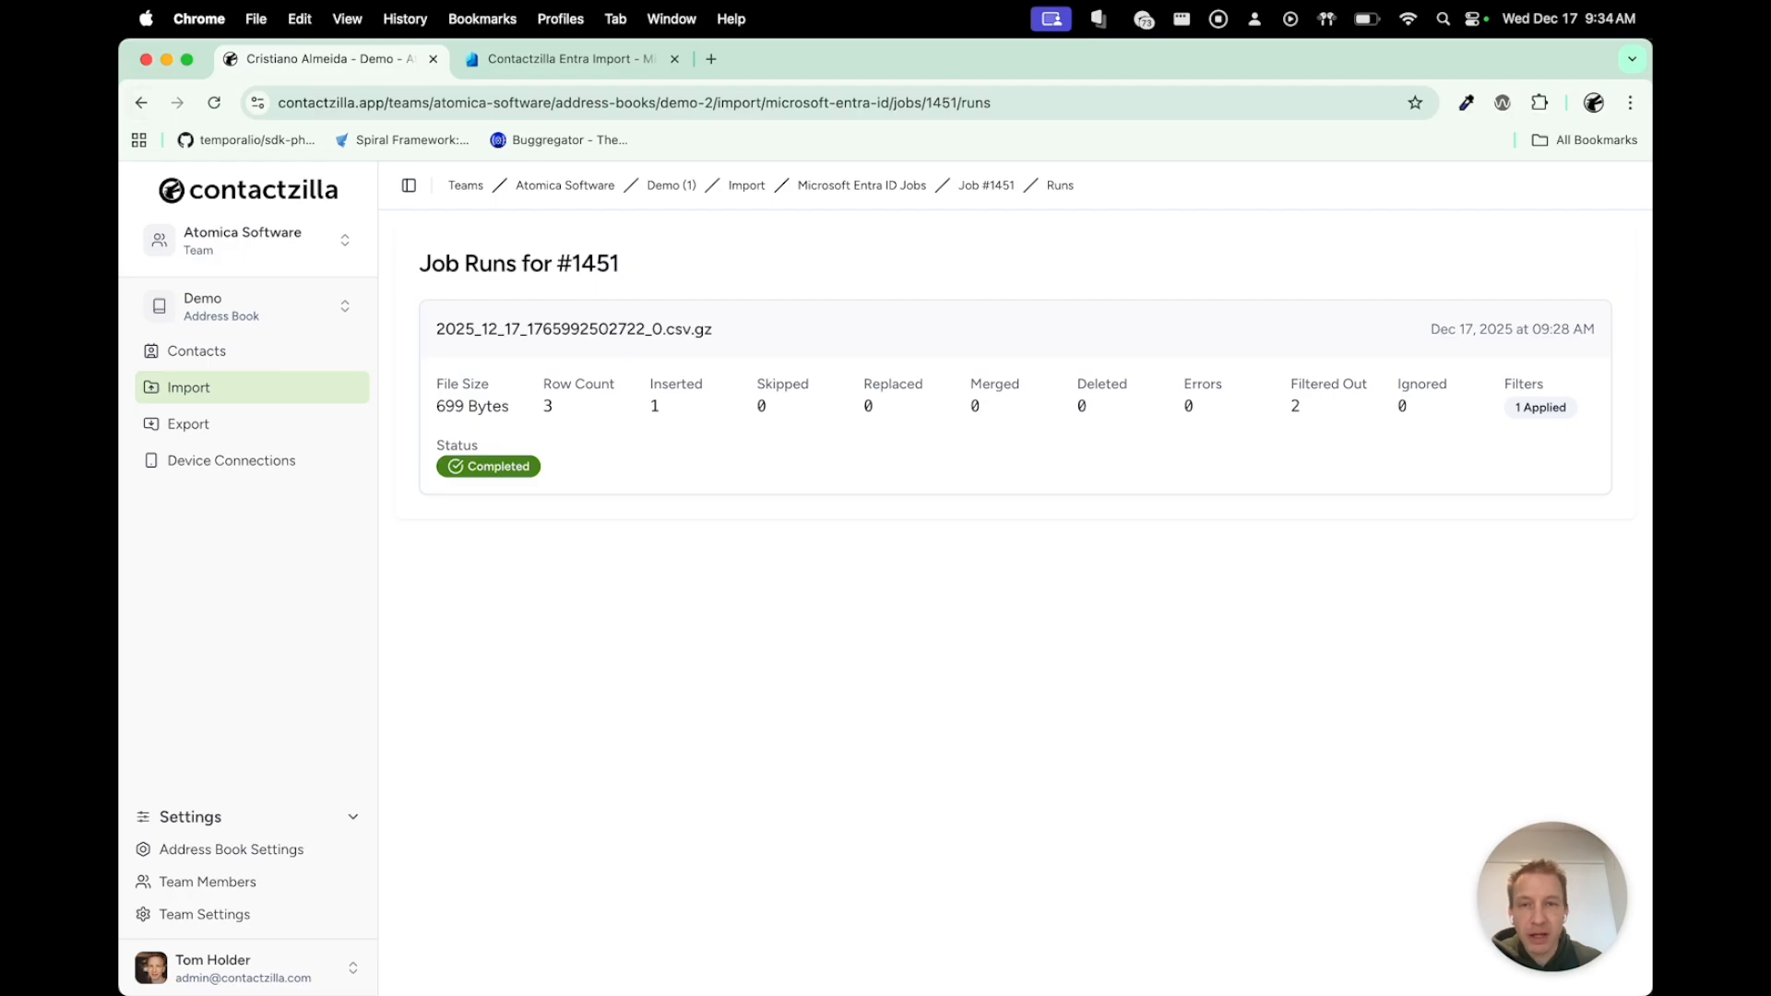
- Set the microsoft-entra-id_1 import to sync every day, update its settings and return to the import overview
click(189, 388)
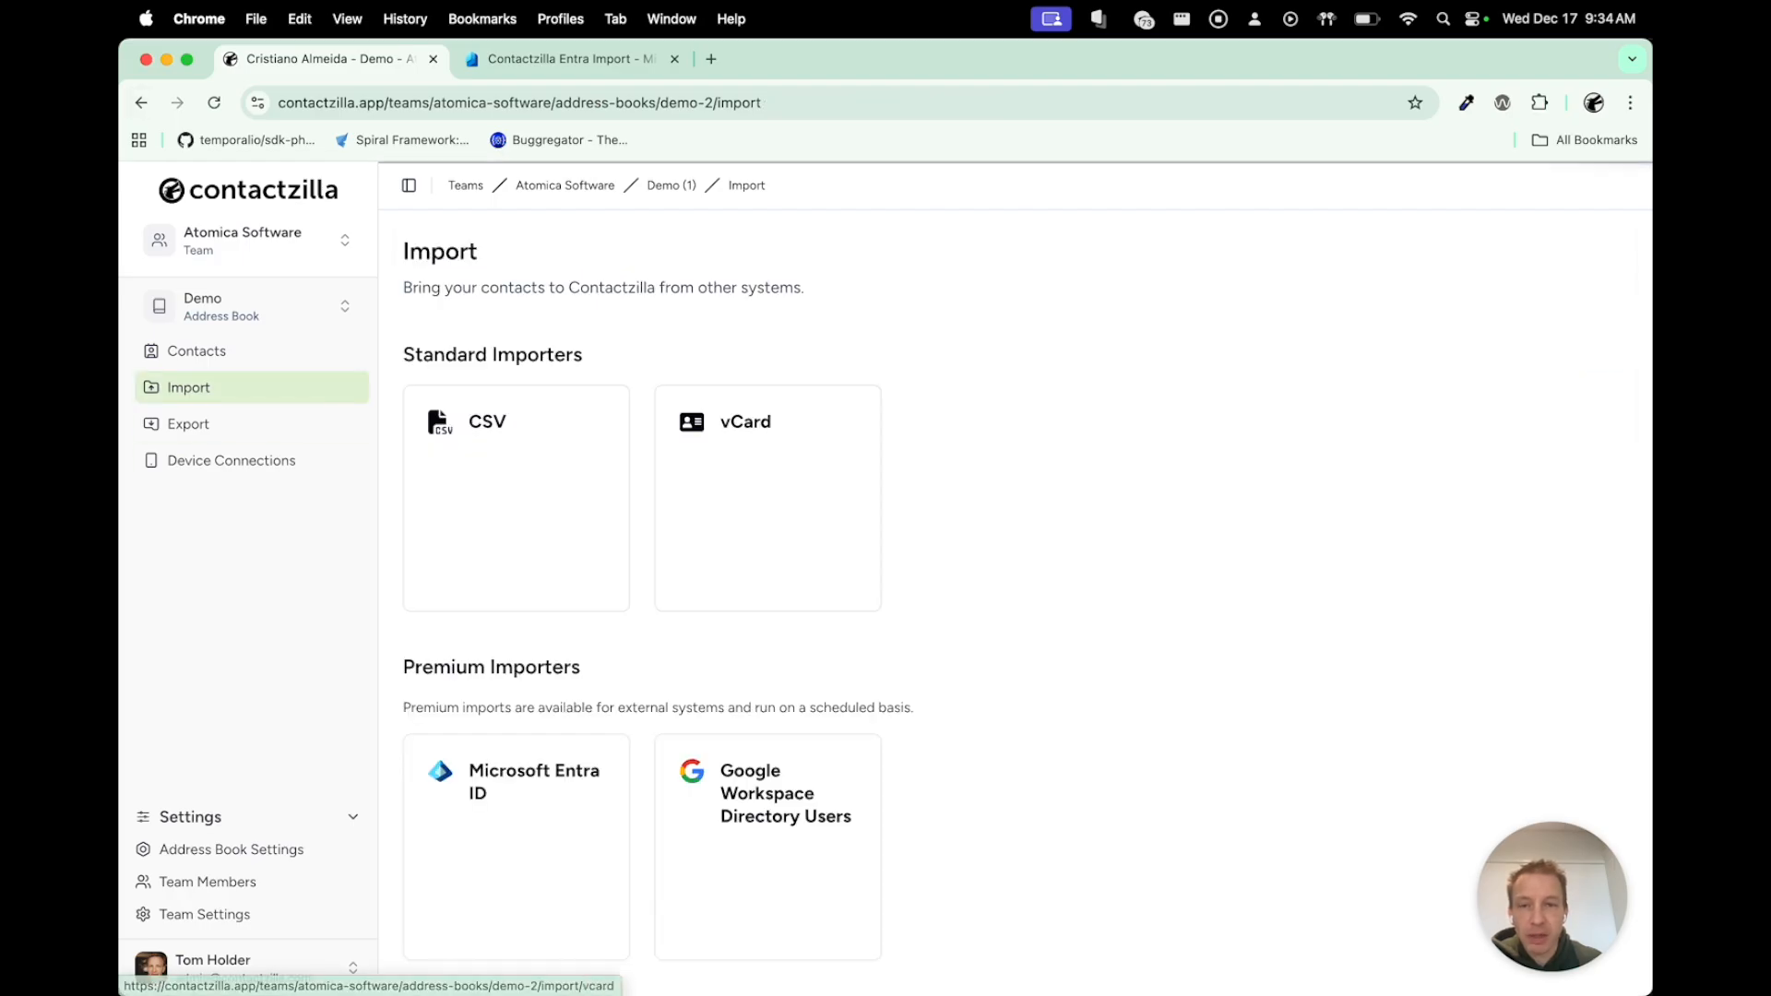
click(519, 795)
click(596, 441)
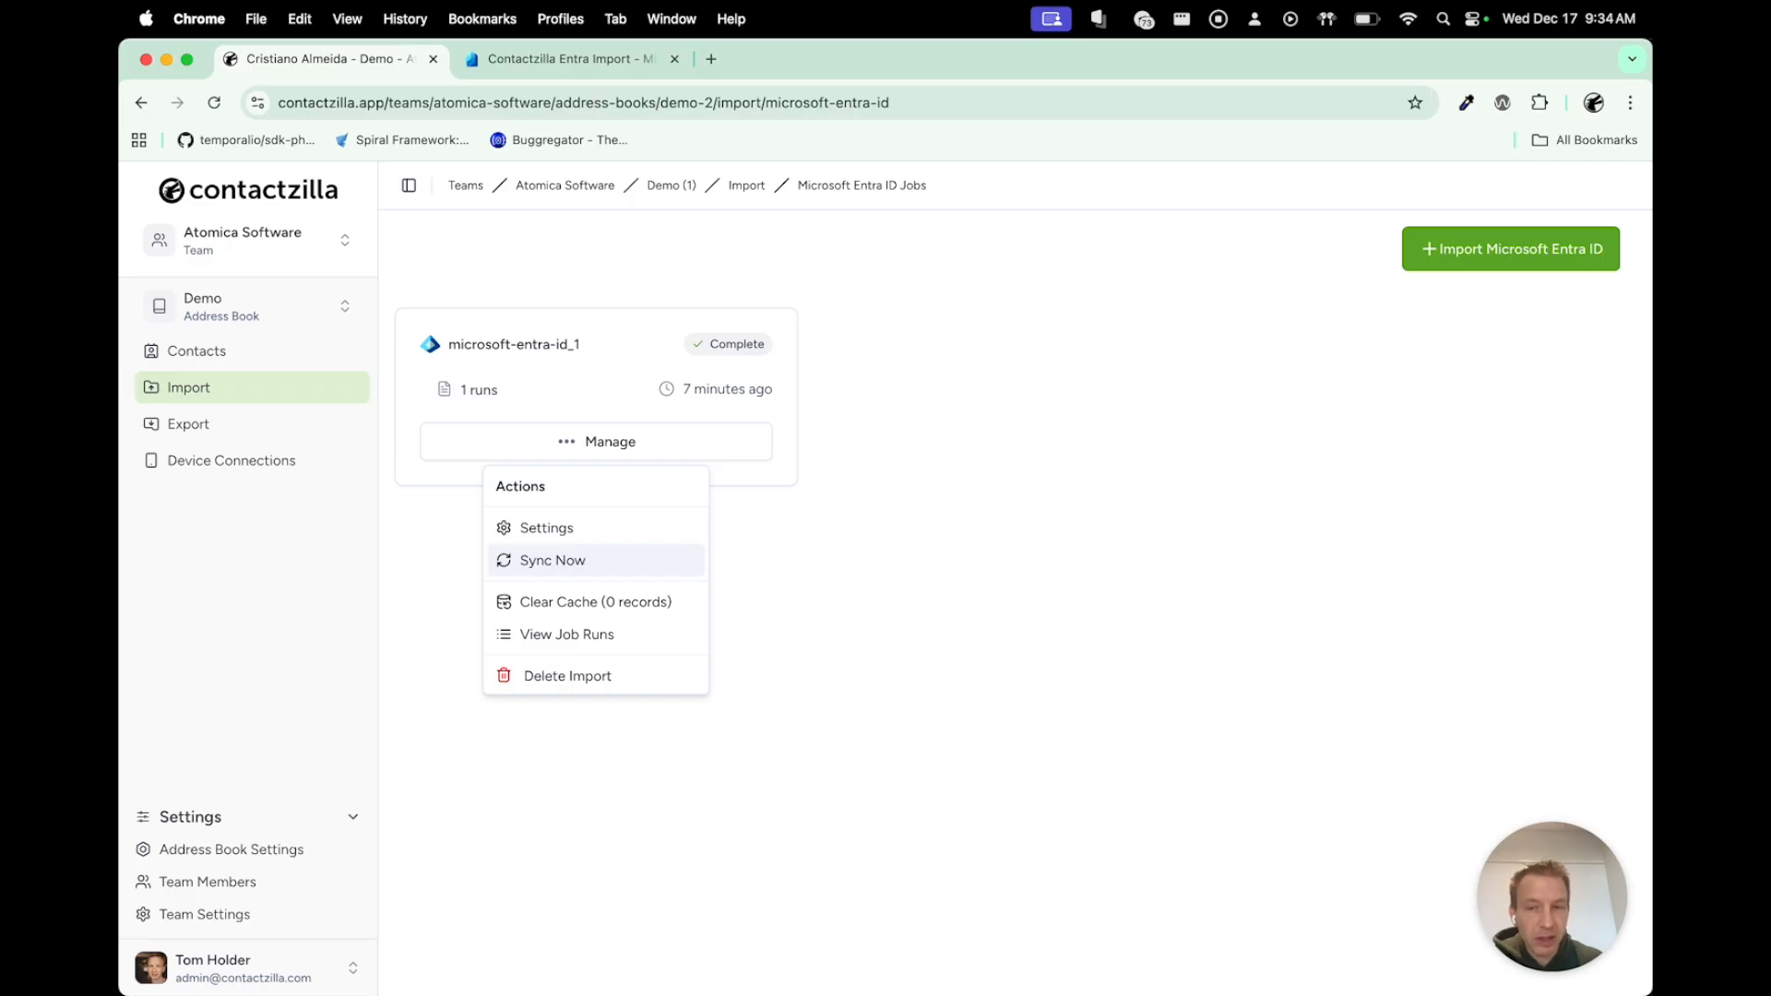
click(547, 528)
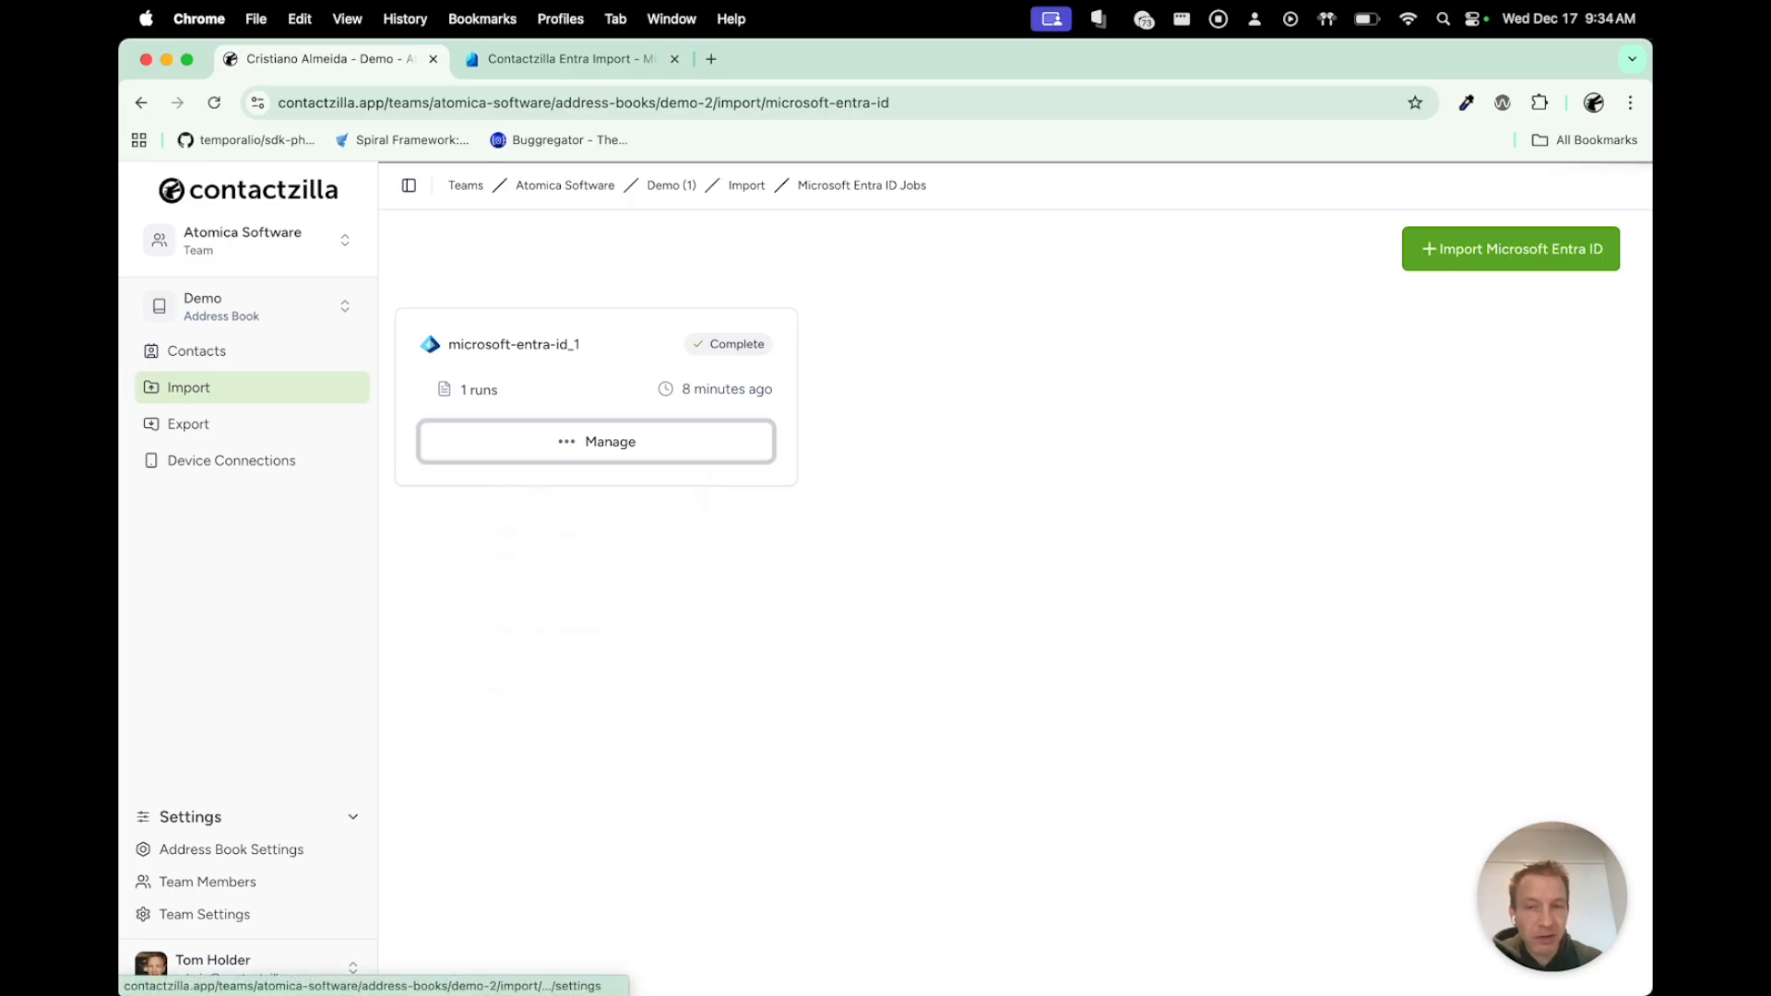
click(1015, 329)
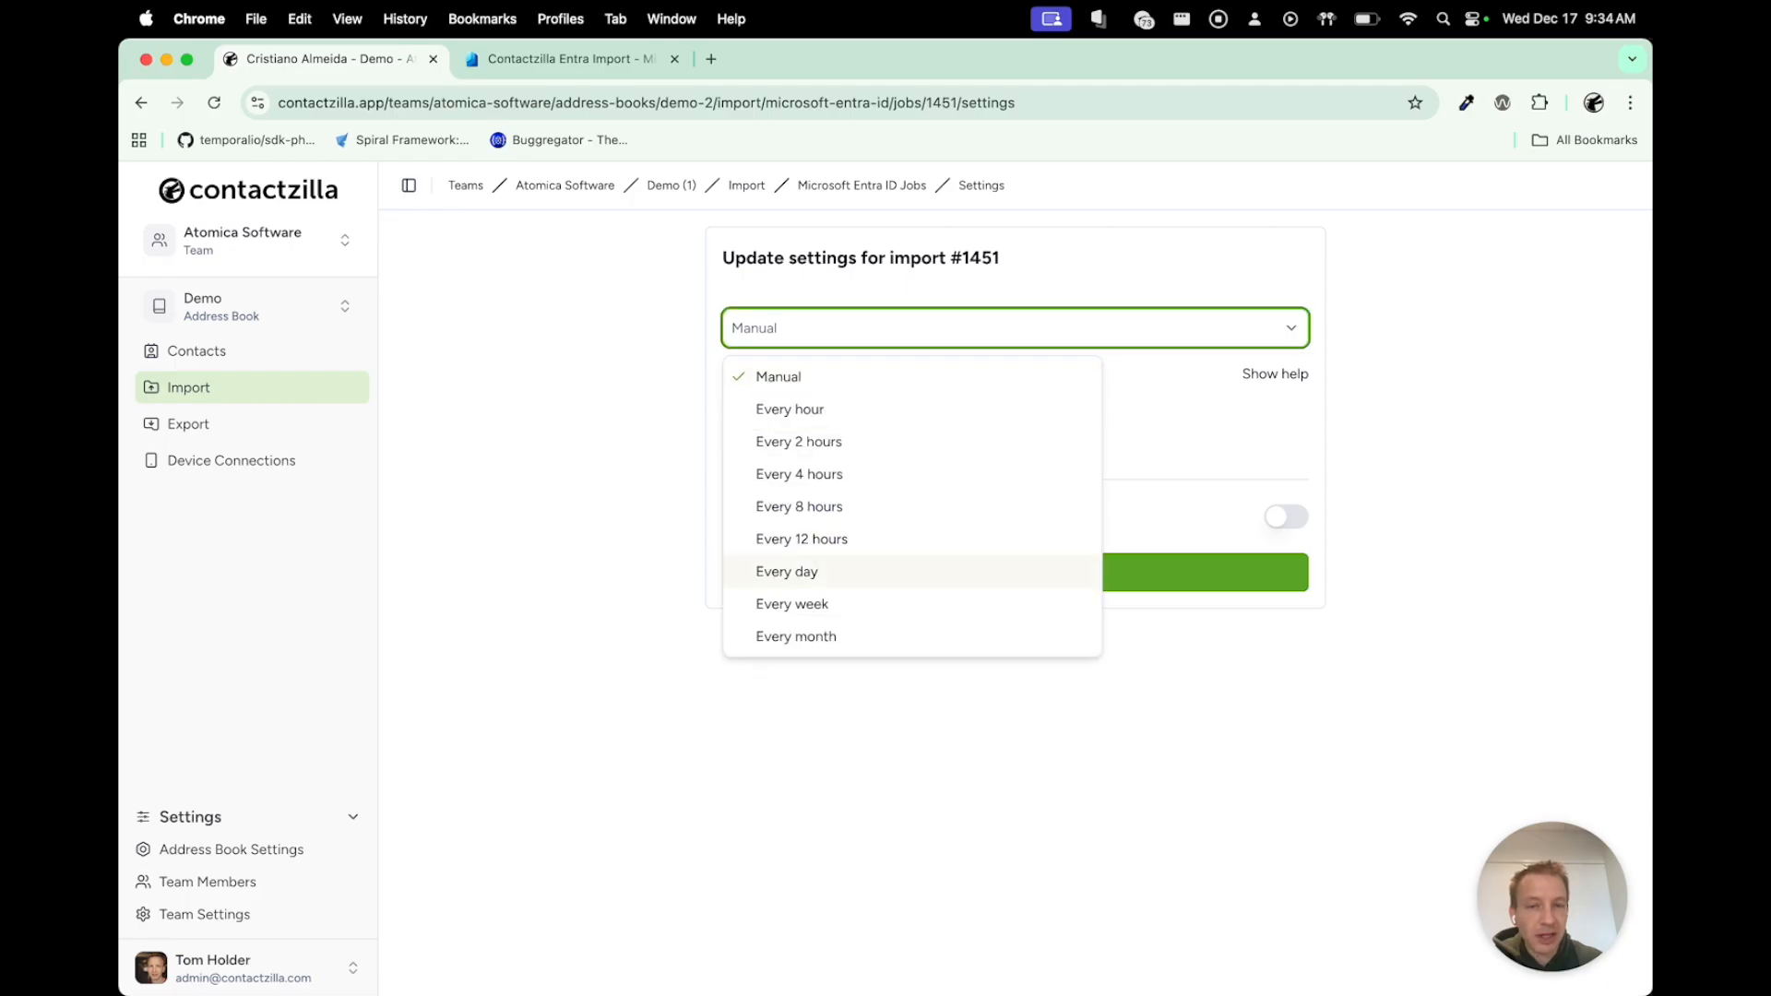
click(787, 572)
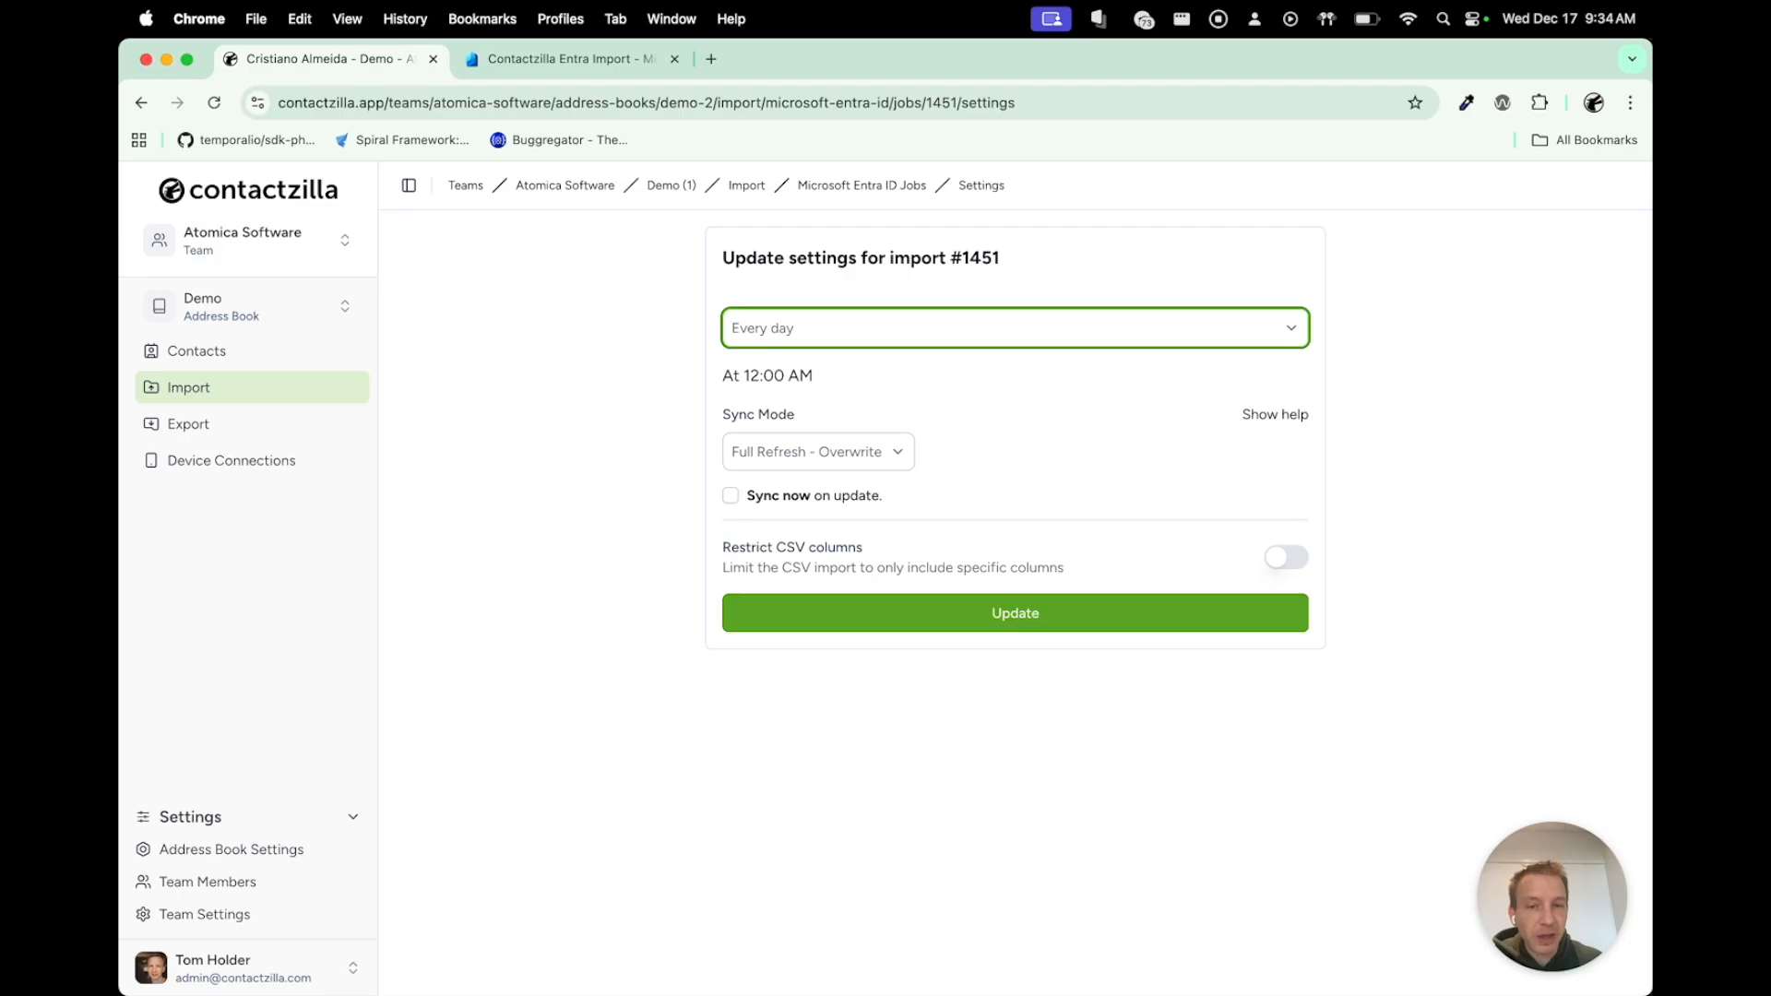
click(1014, 614)
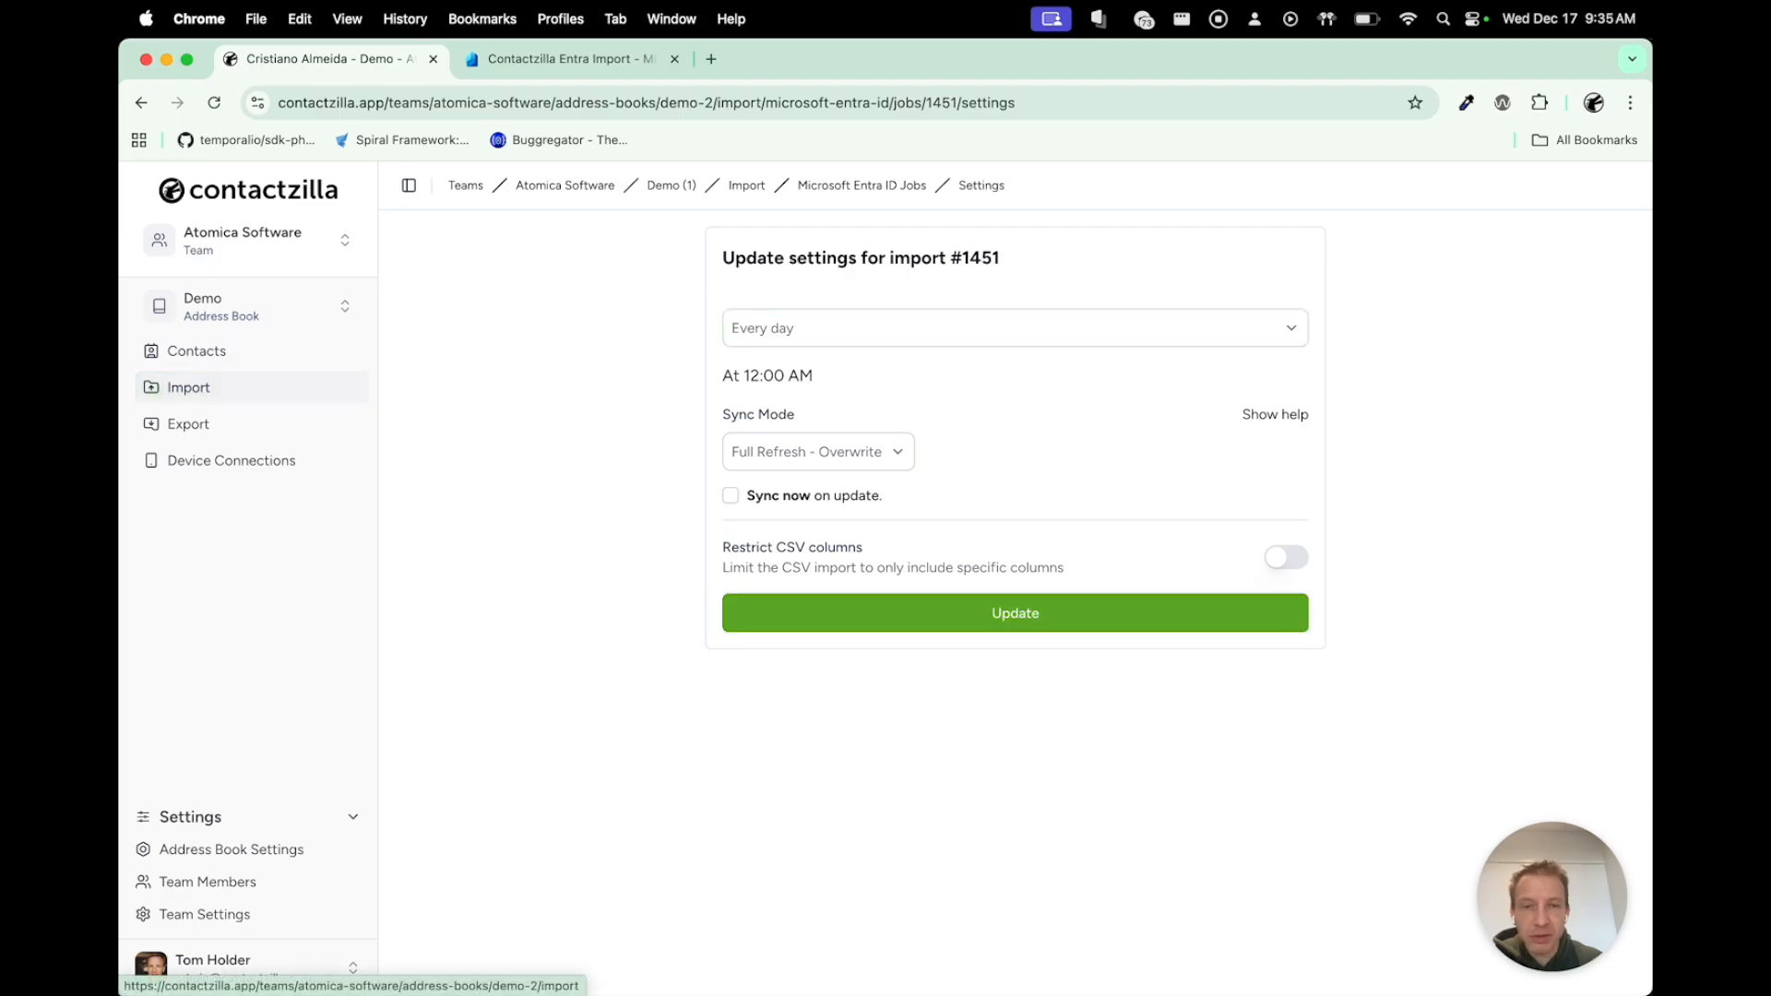
click(188, 388)
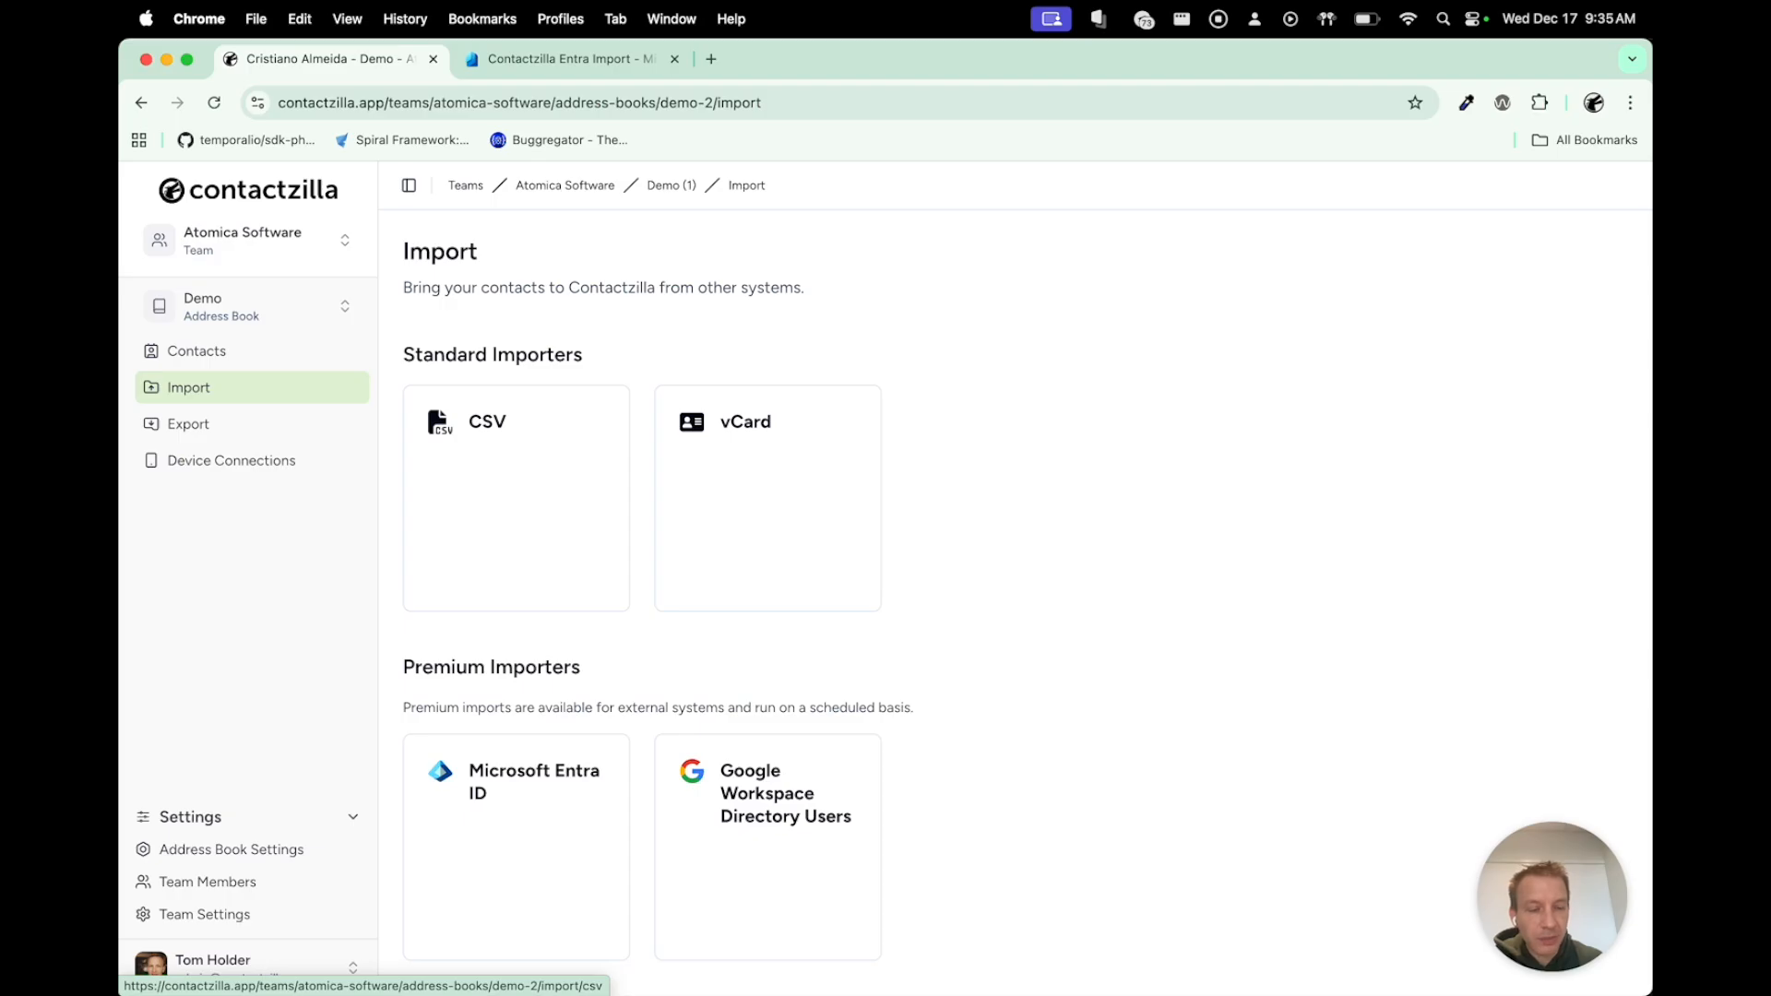